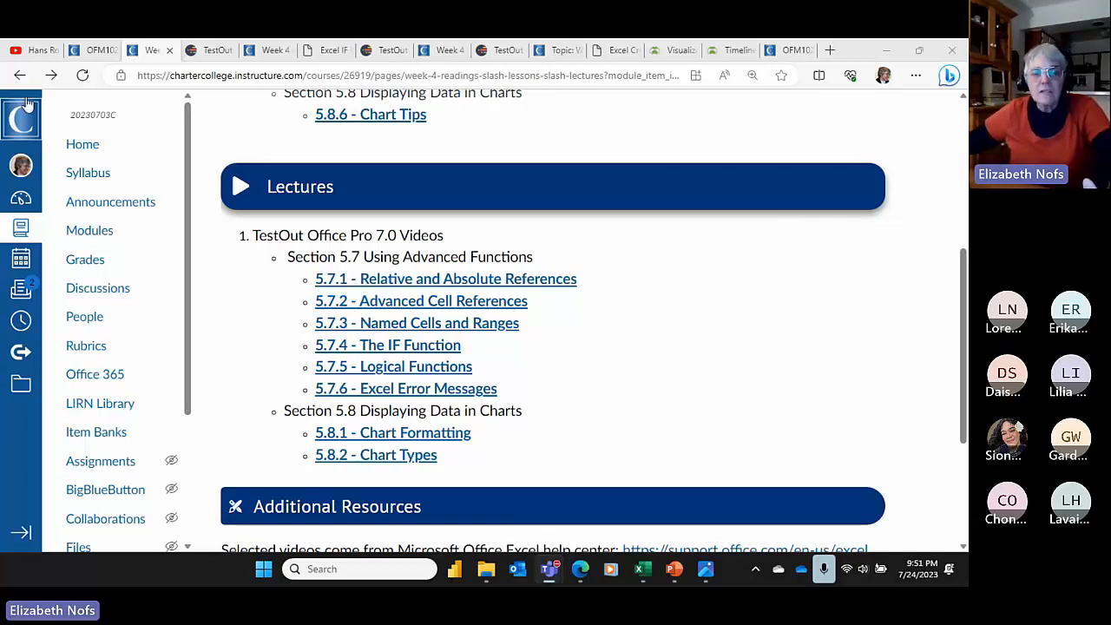
Switch to the Excel IF Functions lesson in the browser and start playing it
left_click(327, 46)
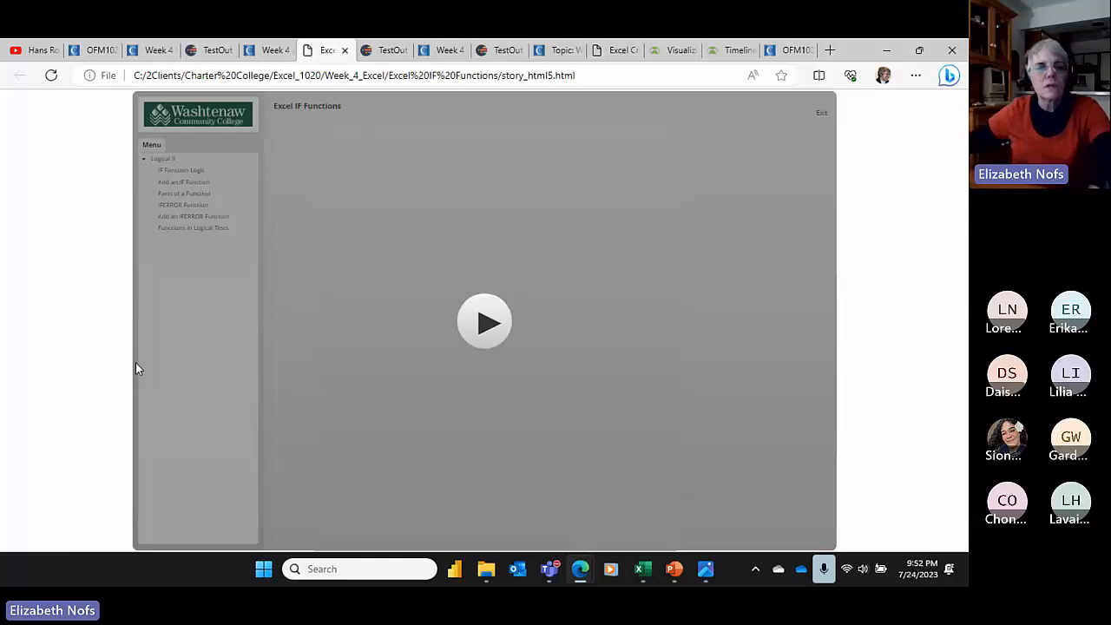
left_click(488, 325)
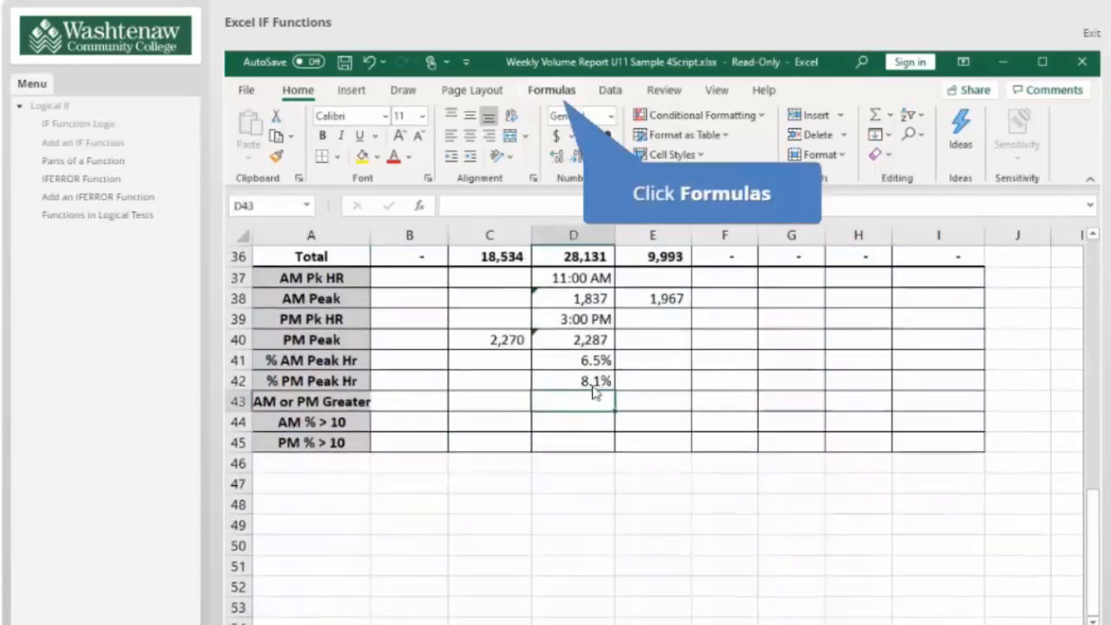
Insert an IF function in cell D43 with the logical test D38>D40
left_click(553, 91)
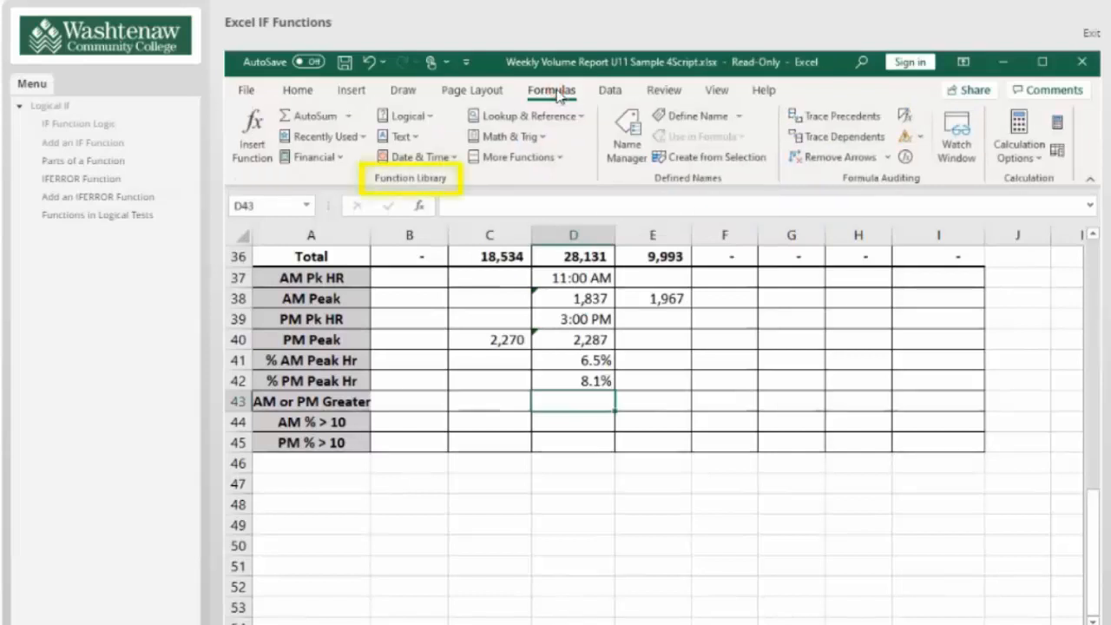
left_click(430, 119)
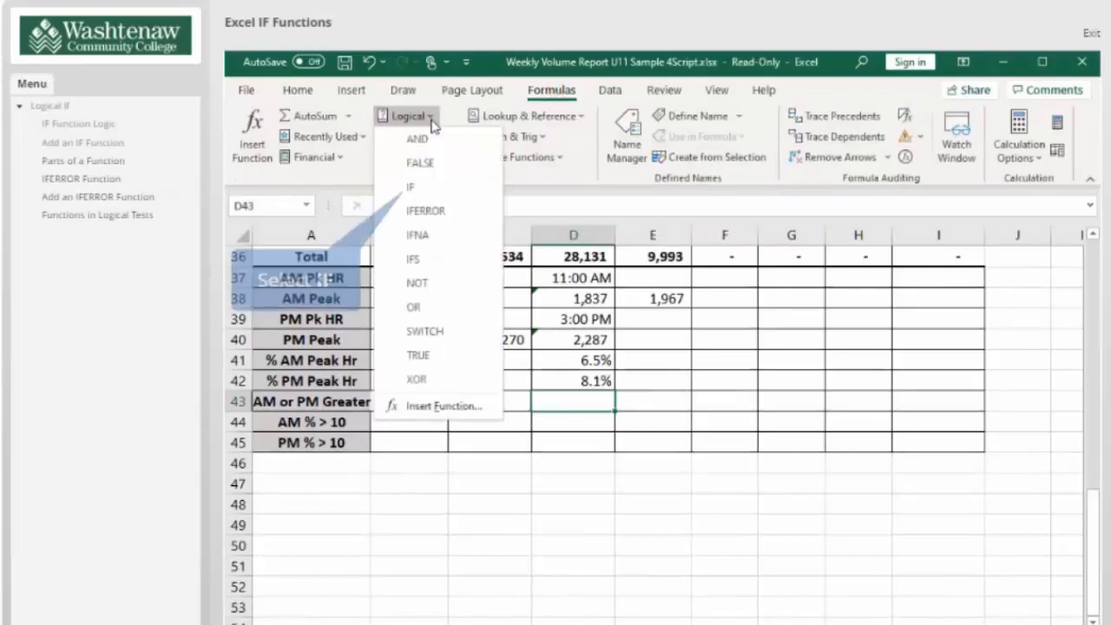
left_click(414, 186)
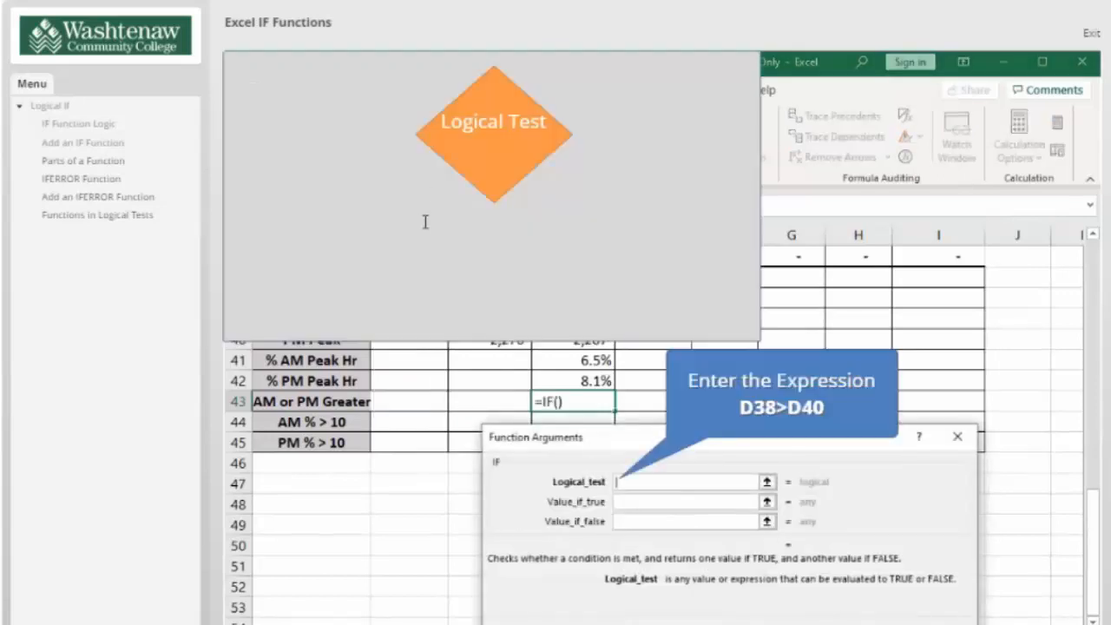
type("D3")
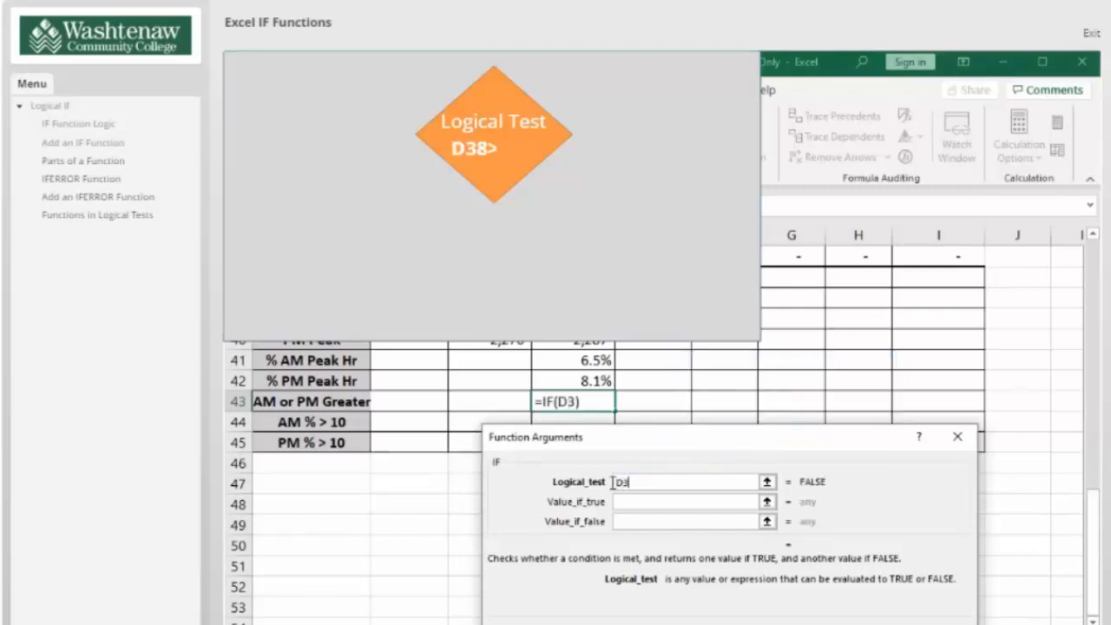
type("8>D4")
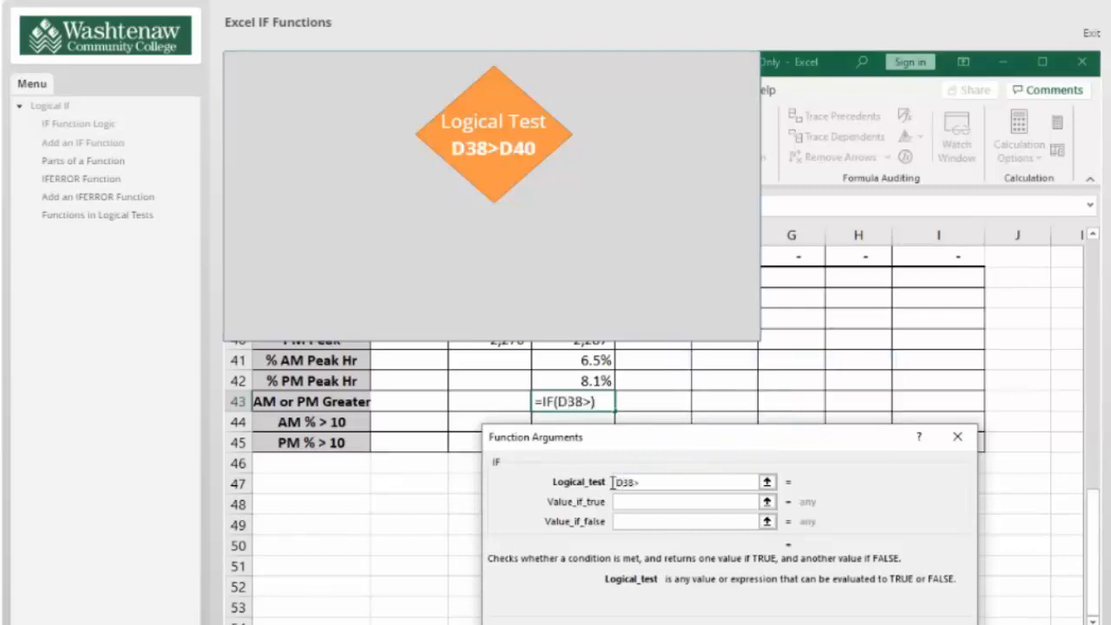
type("0")
key("Tab")
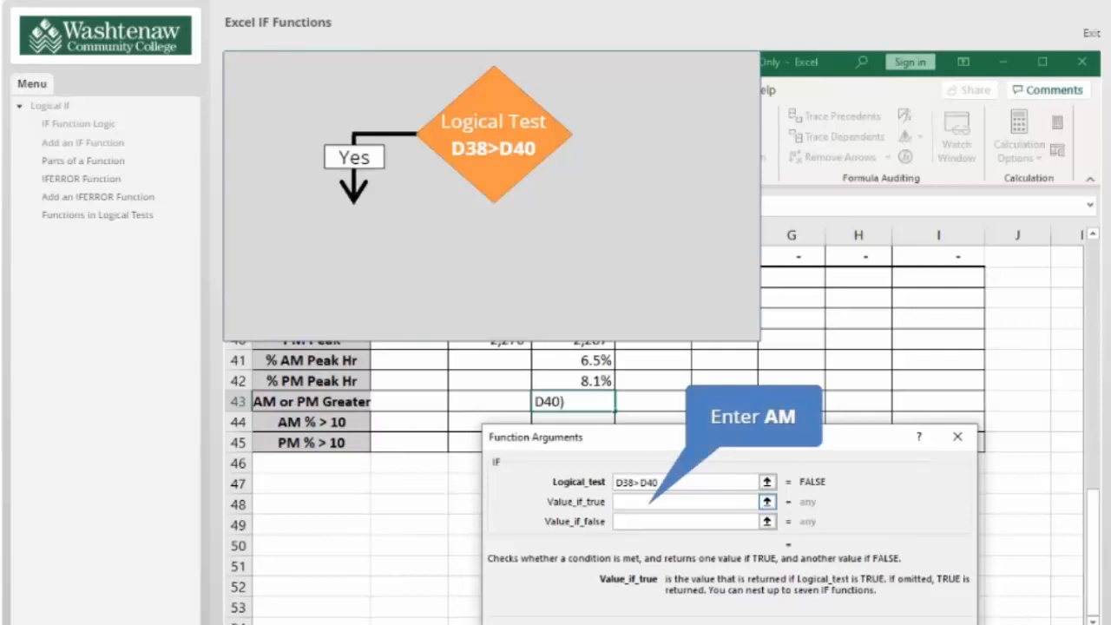
Set the IF function's true output to "AM" and false output to "PM", and confirm it
type("\"AM")
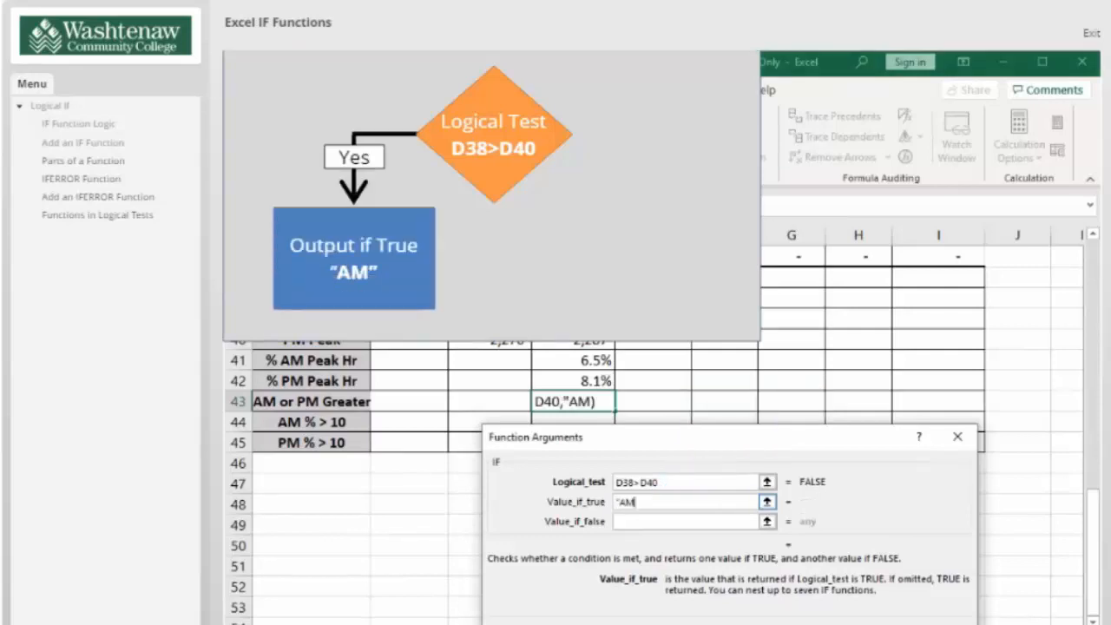
type("\"")
key("Tab")
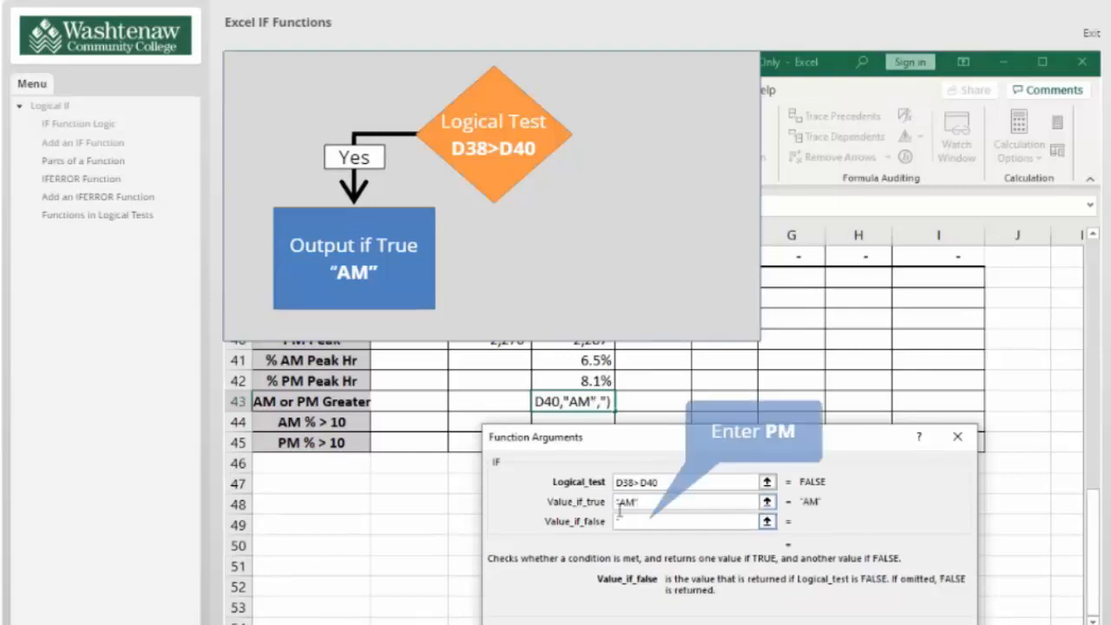
type("\"")
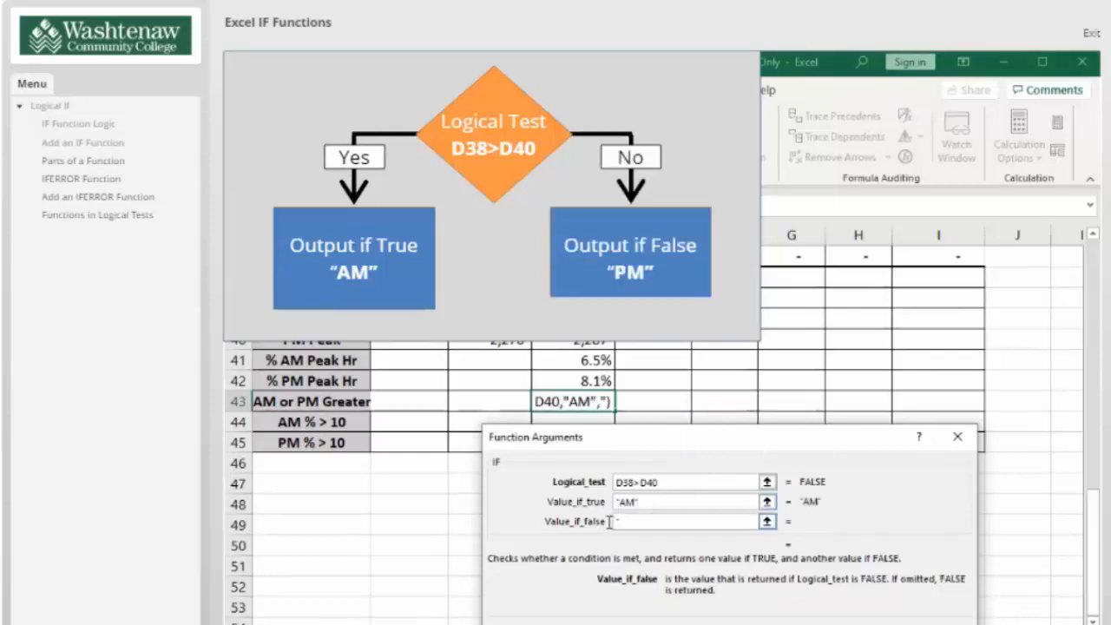
type("PM\"")
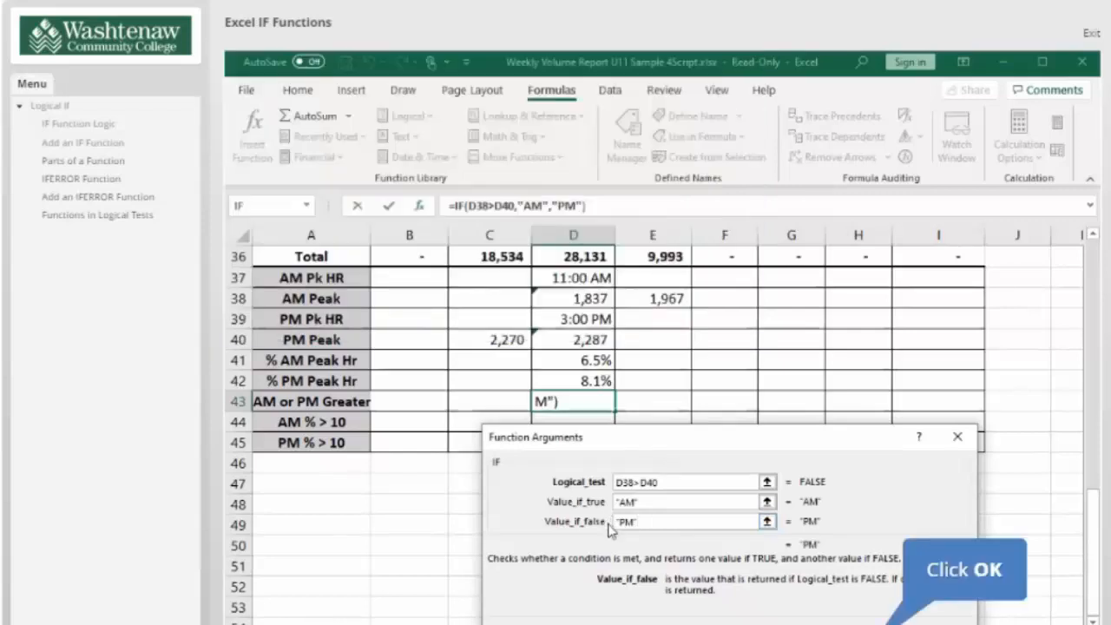
key("Return")
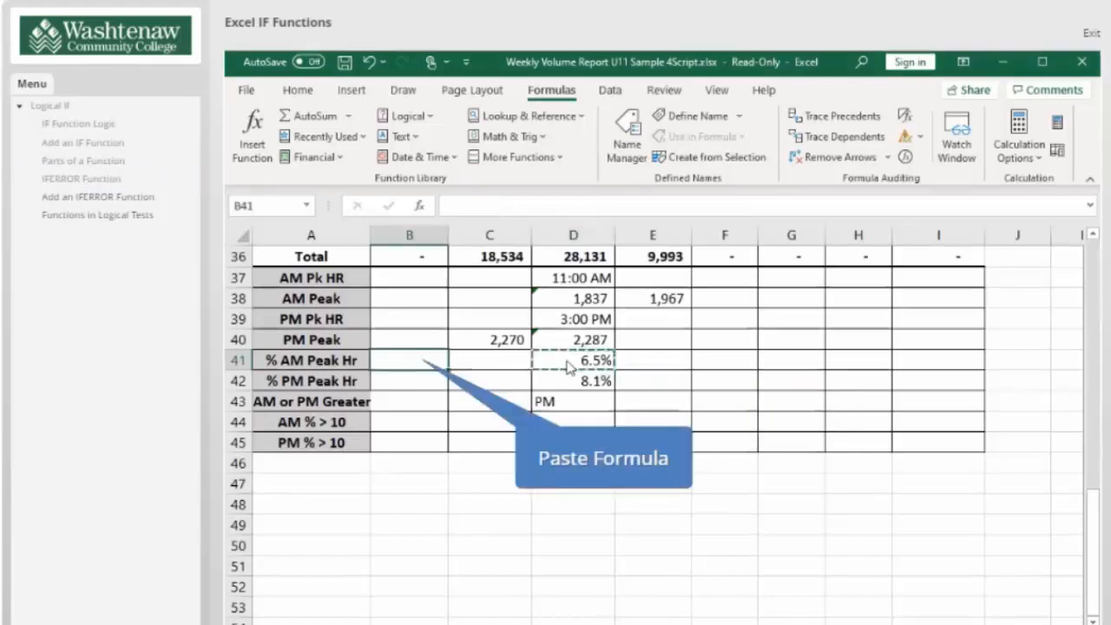
Paste the copied % AM Peak Hr formula from D41 across B41:I41
left_click_drag(425, 367, 781, 360)
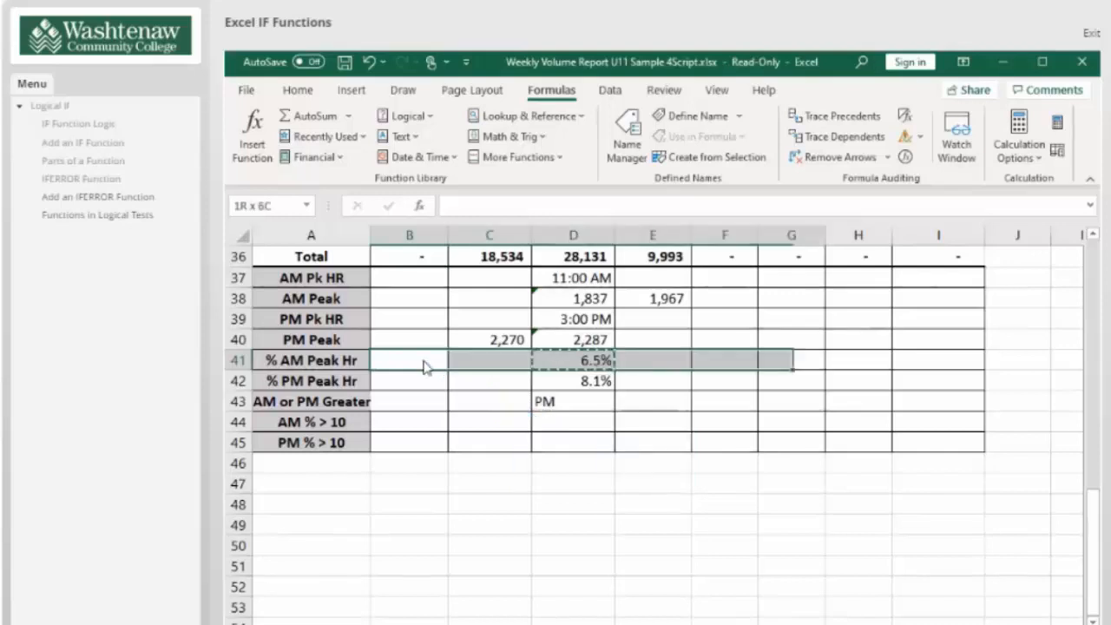
key("shift+Right")
key("shift+Right")
type("#DIV/0!\t0.0%\t6.5%\t19.7%\t#DIV/0!\t#DIV/0!\t#DIV/0!\t#DIV/0!")
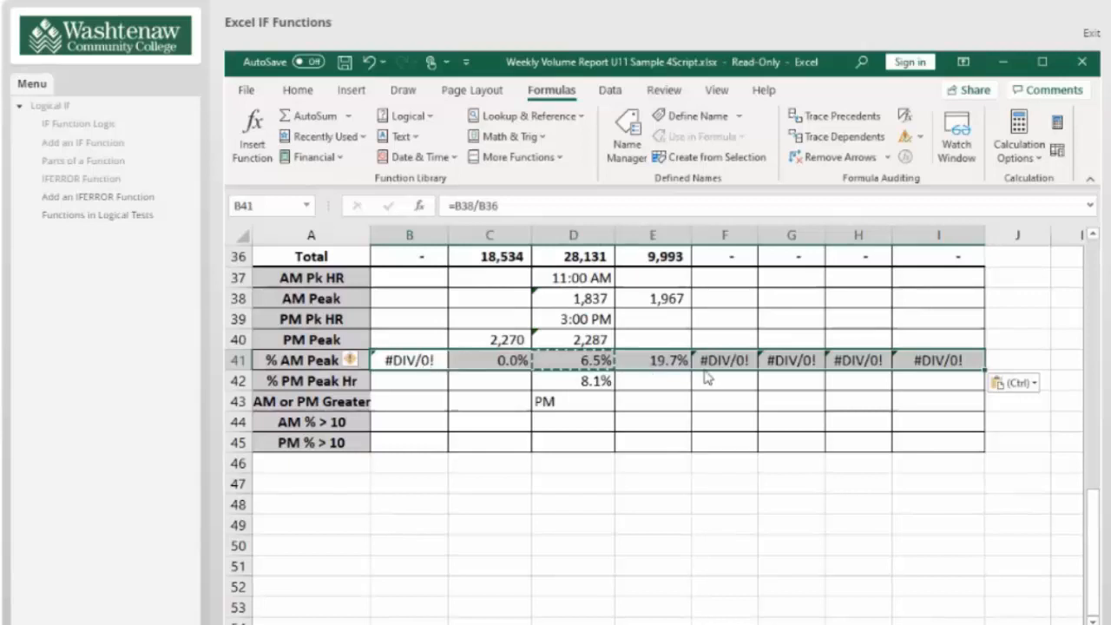
Examine the % AM Peak Hr formulas in cells D41 and B41
key("Right")
key("Right")
key("F2")
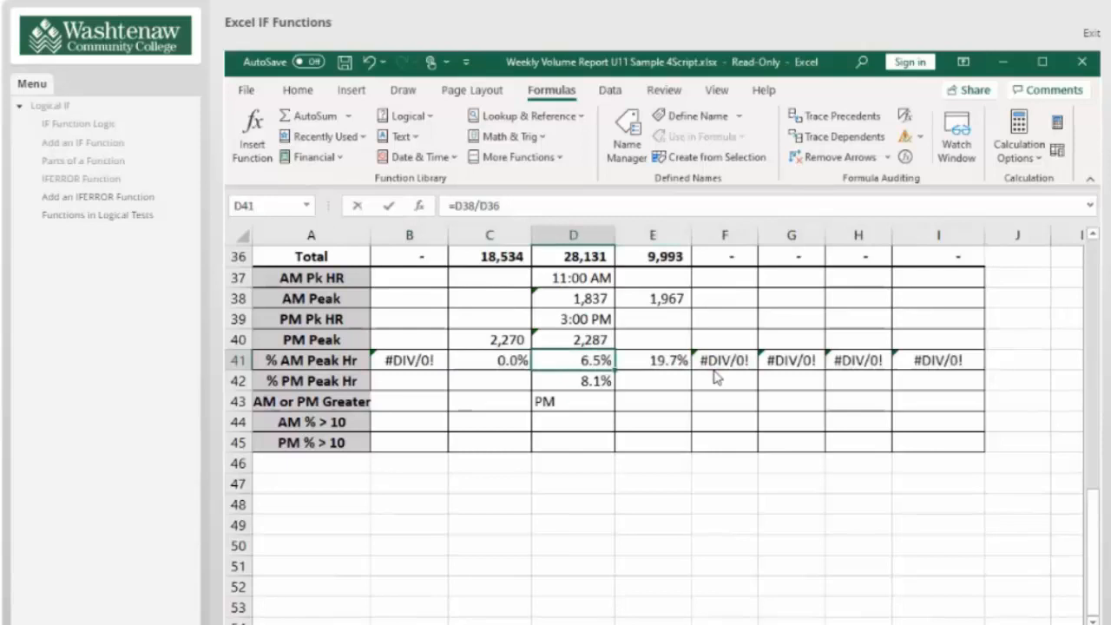
key("Escape")
key("Left")
key("Left")
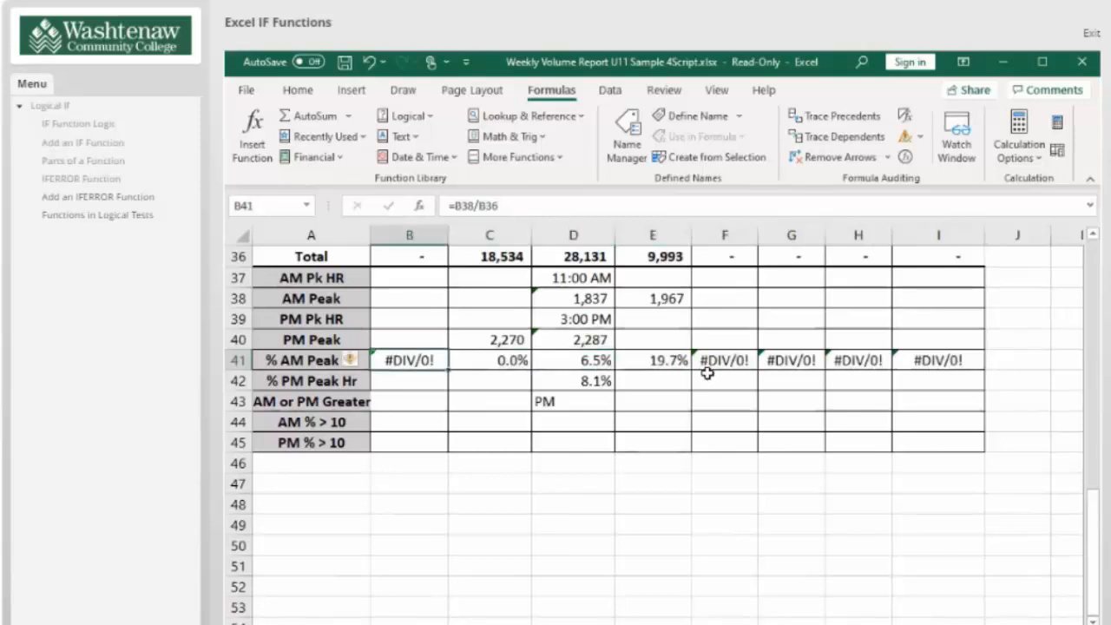
Clear cell B41 and insert an IFERROR function there with B38/B36 as the value to evaluate
left_click(415, 359)
key("Delete")
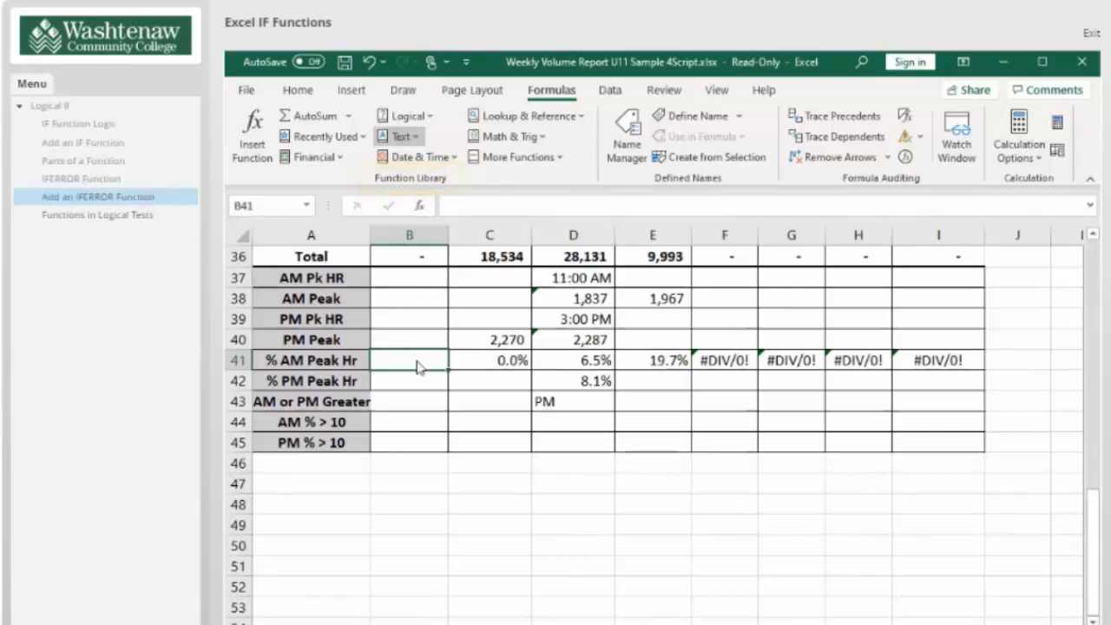
left_click(416, 119)
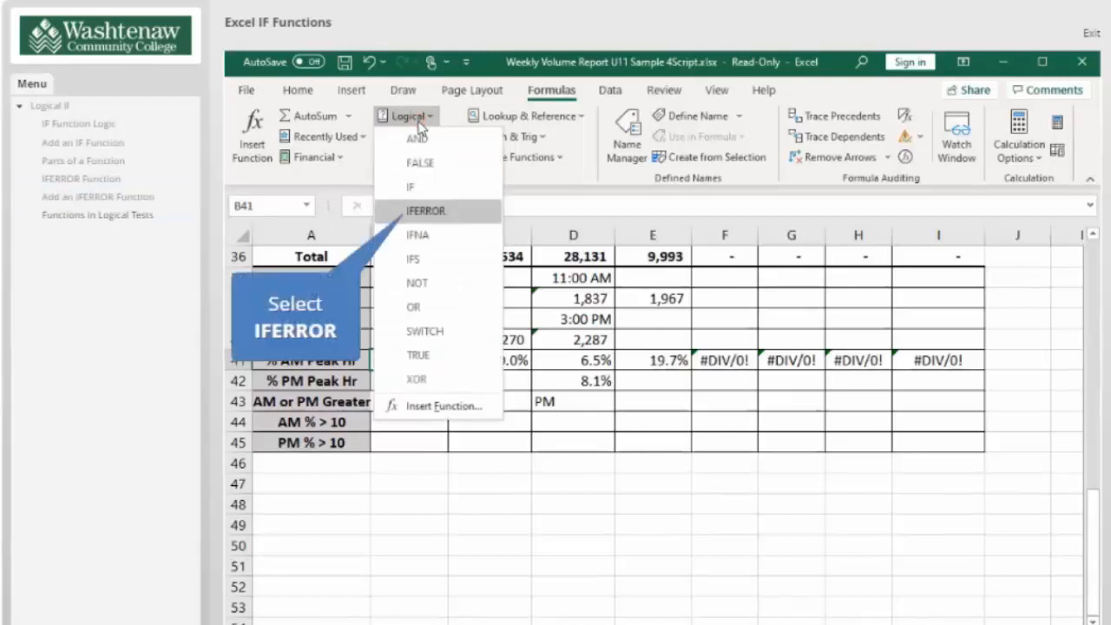
left_click(411, 211)
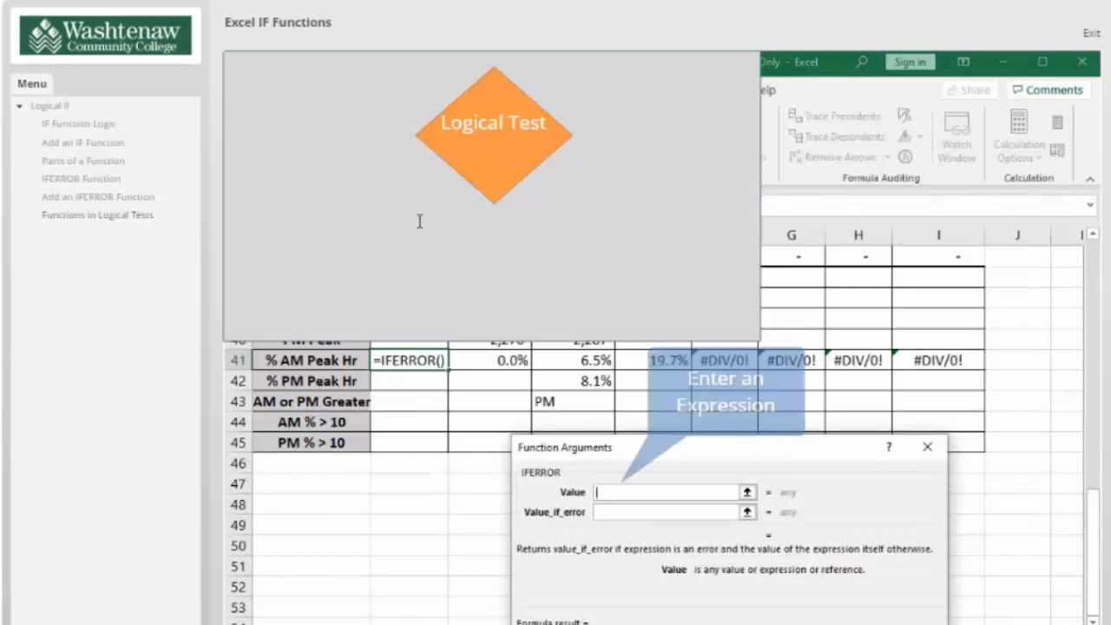
type("B38")
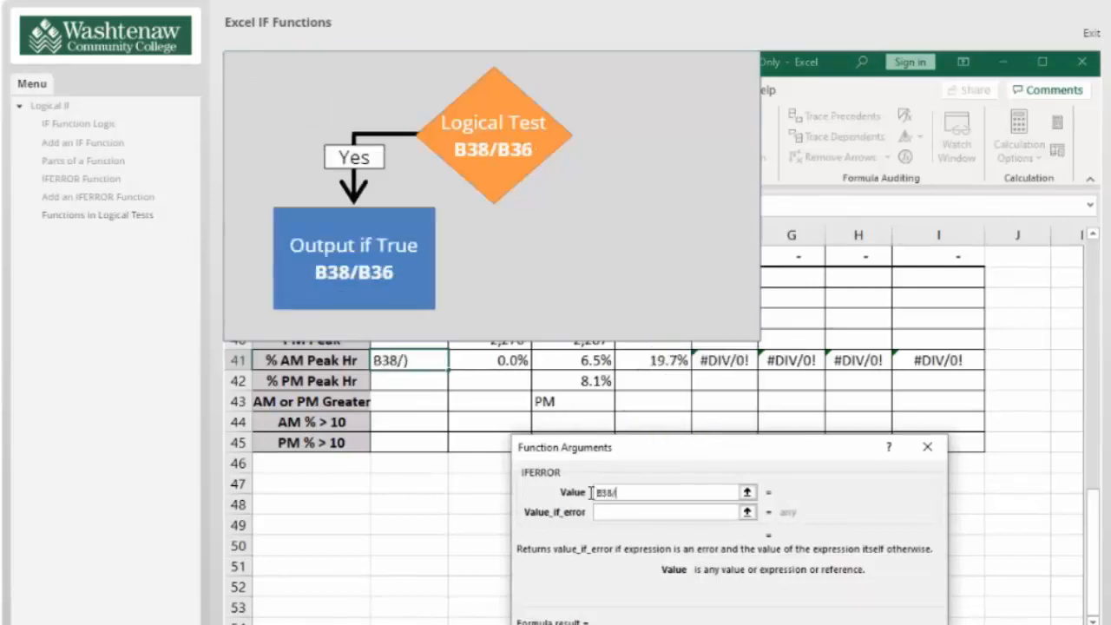
type("/B36")
Set the IFERROR function's error output to 0 and fill the B41 formula across through I41
left_click(597, 513)
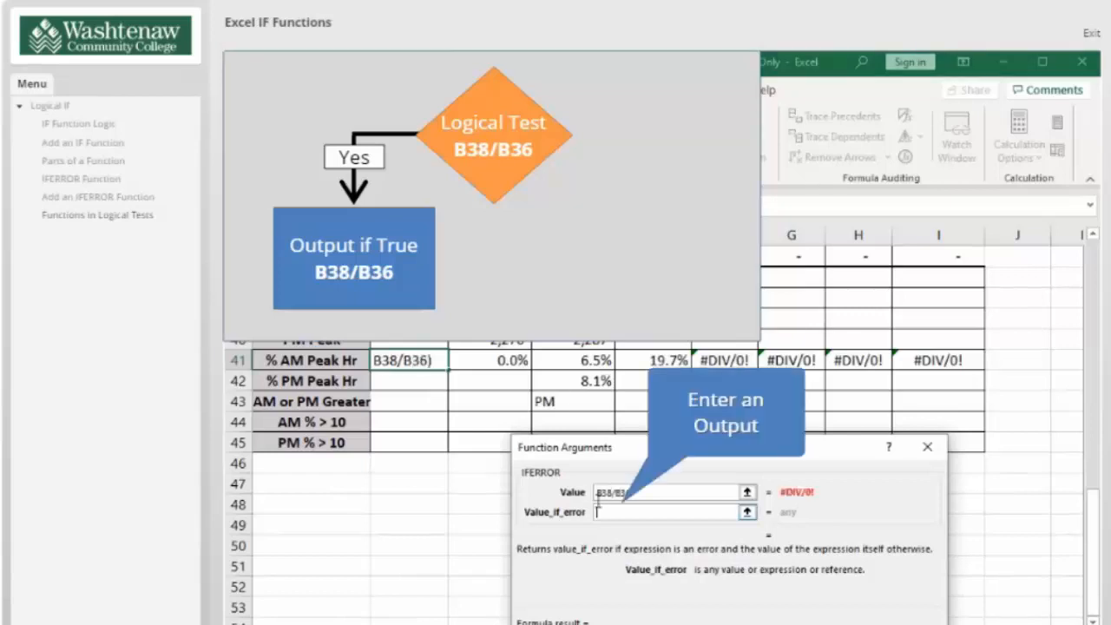
type("0")
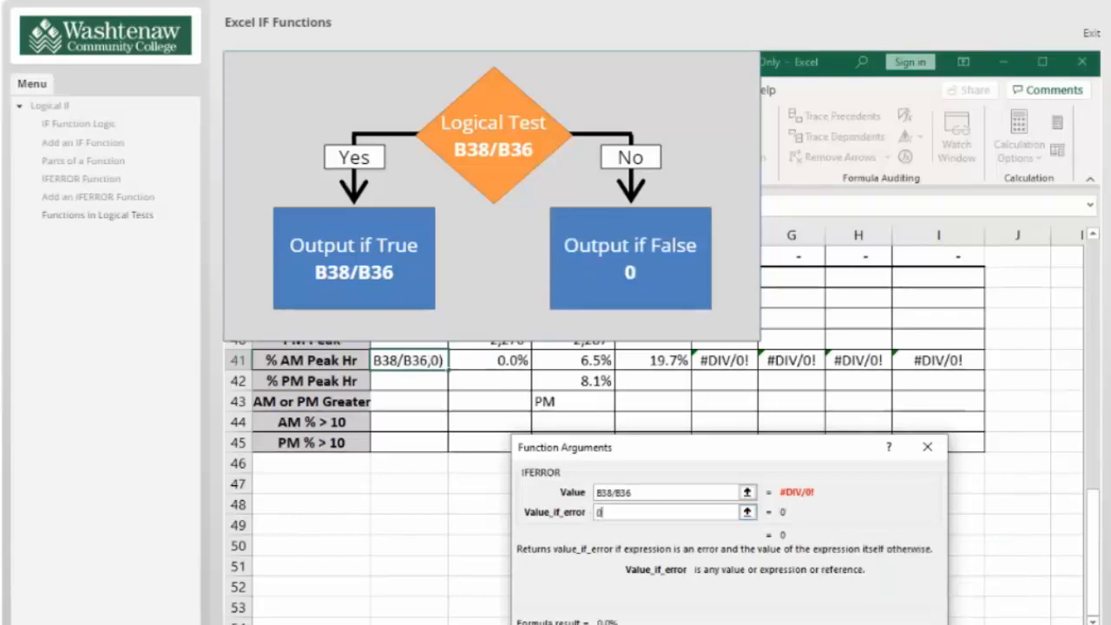
key("Return")
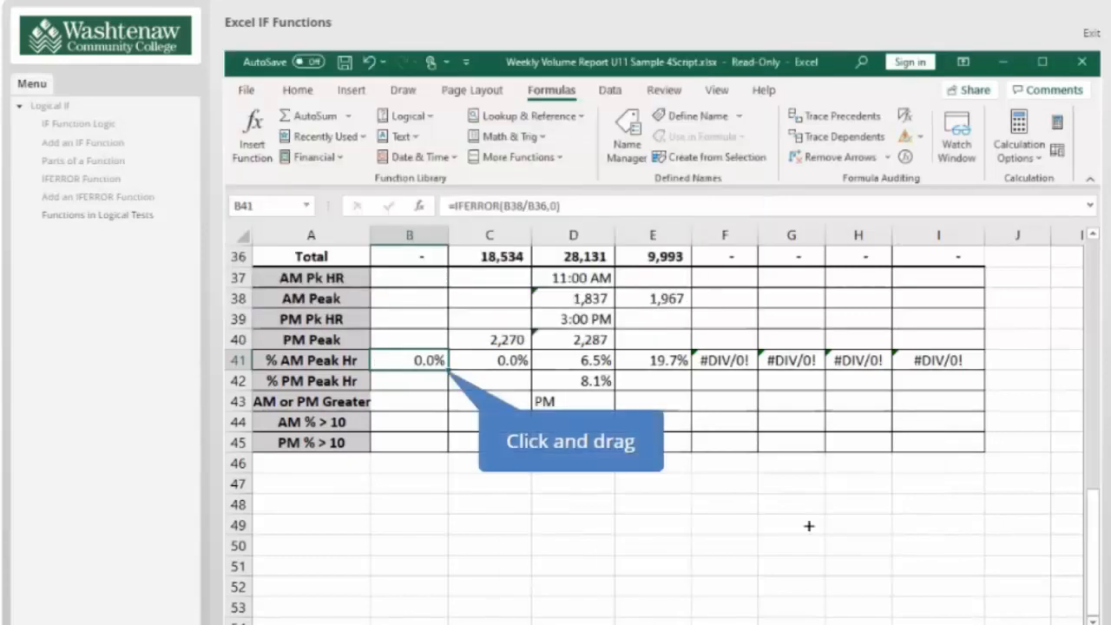
left_click_drag(448, 369, 959, 364)
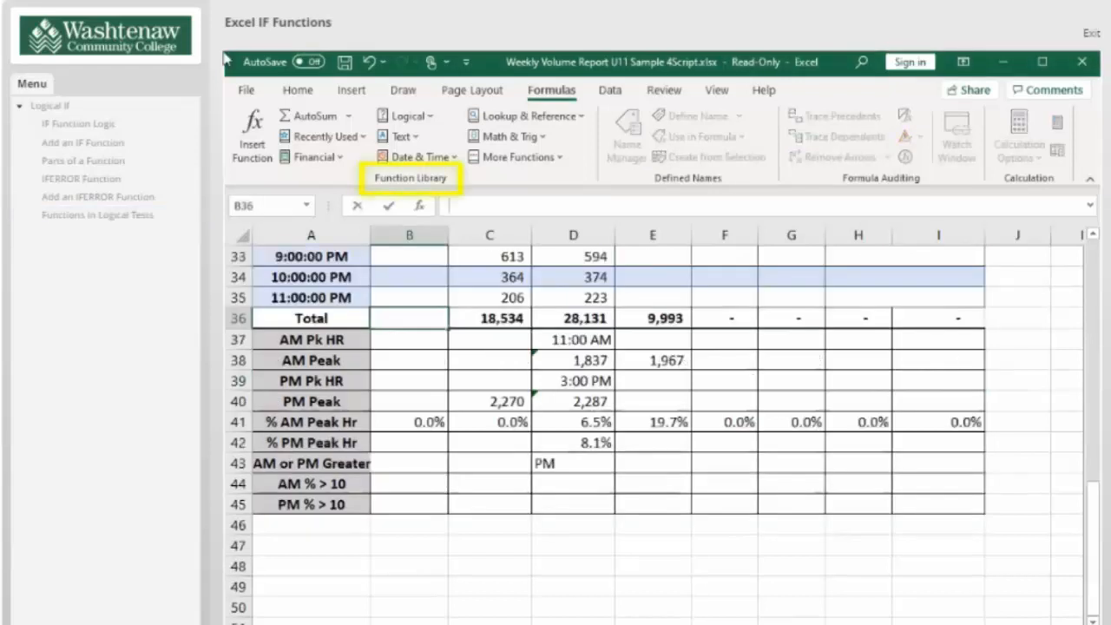
Insert an IF function in the Total cell B36 with the logical test SUM(B12:B35)>0
left_click(425, 116)
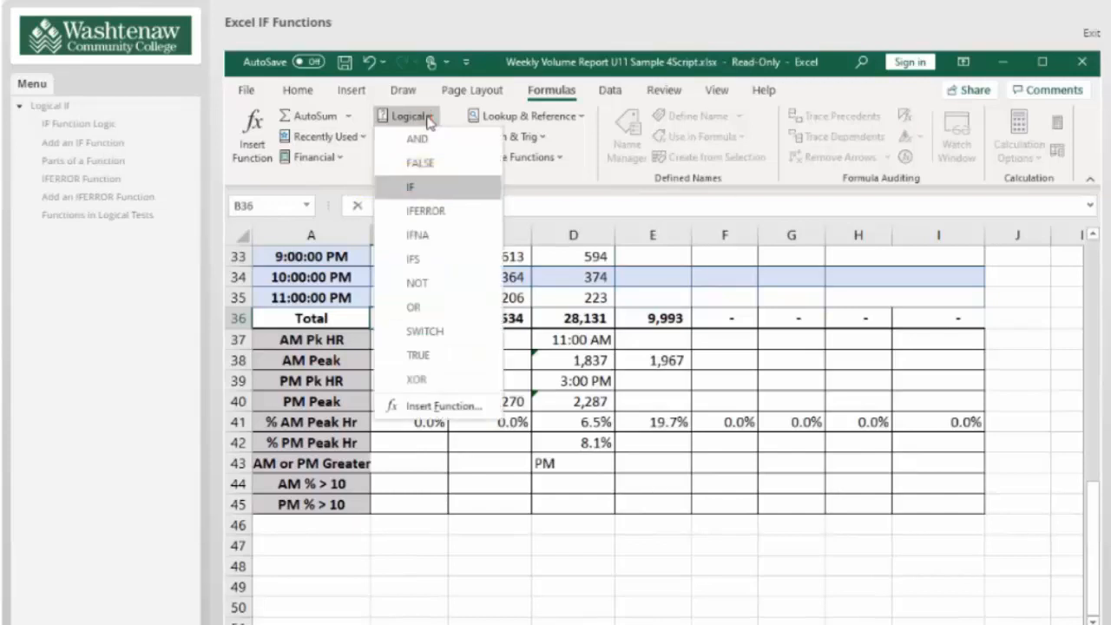
key("Return")
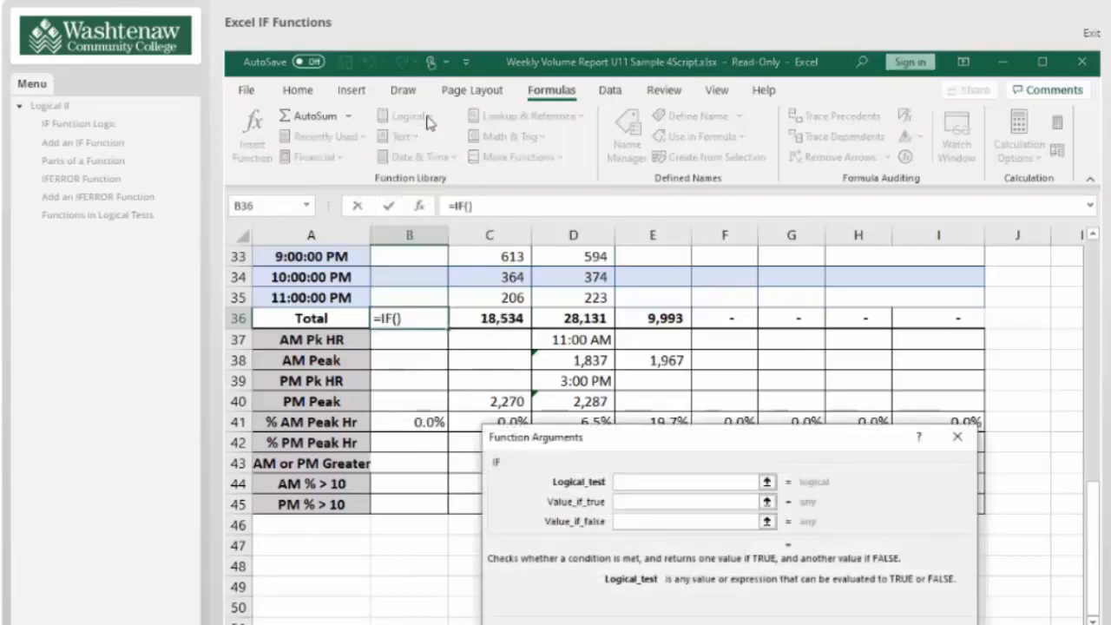
left_click(634, 481)
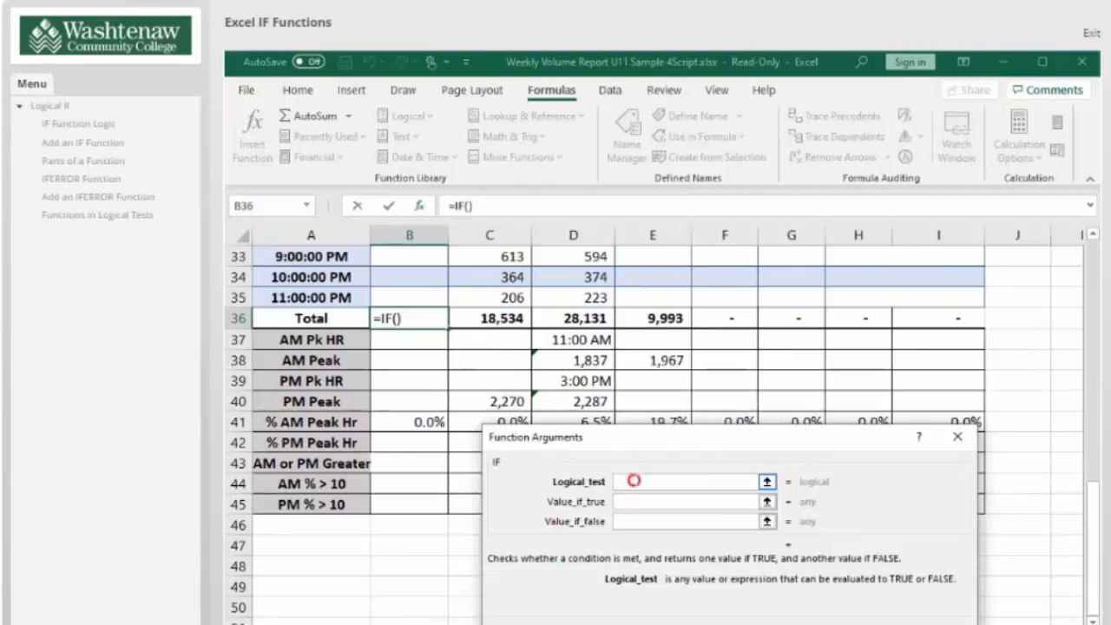
type("SUM(B12:B35)")
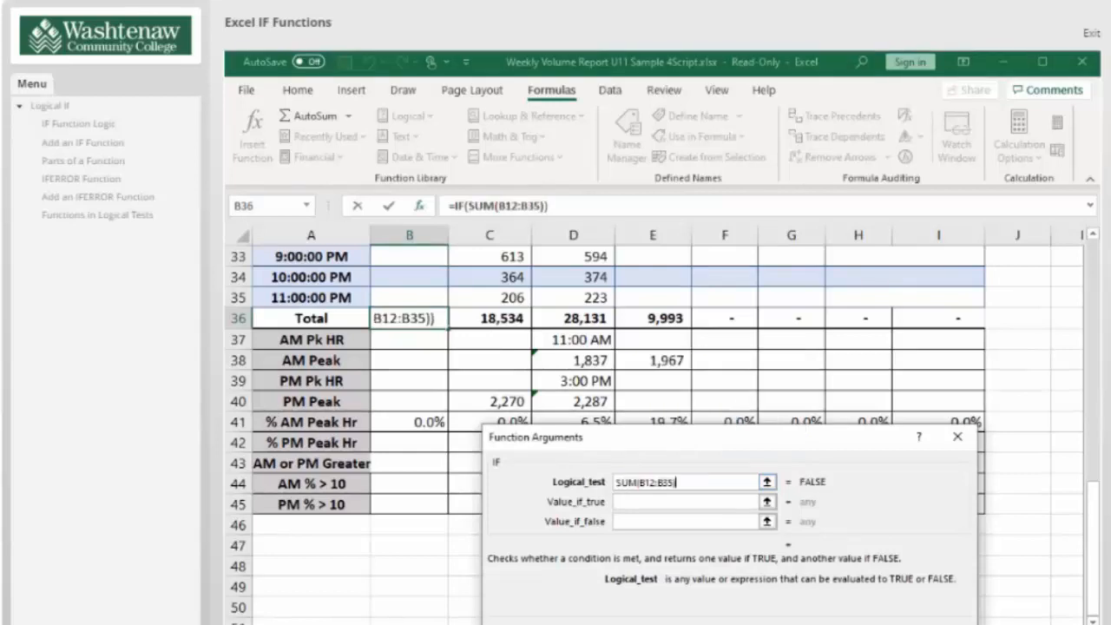
type(">0")
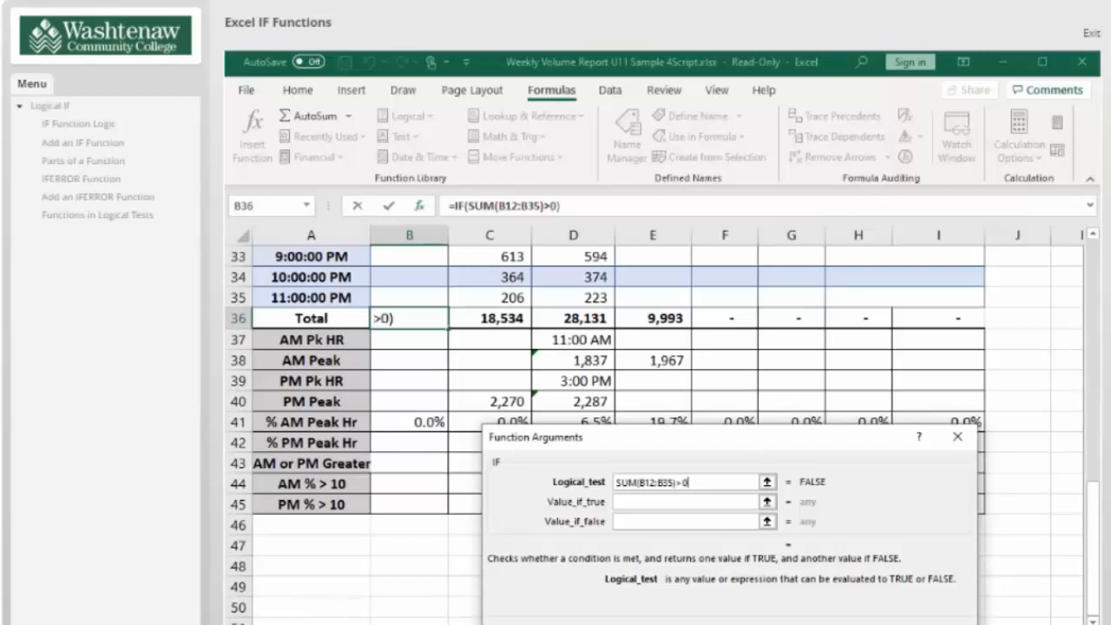
Set the IF function's true output to SUM(B12:B35) and false output to "No Data", and fill the B36 formula across through I36
left_click(643, 502)
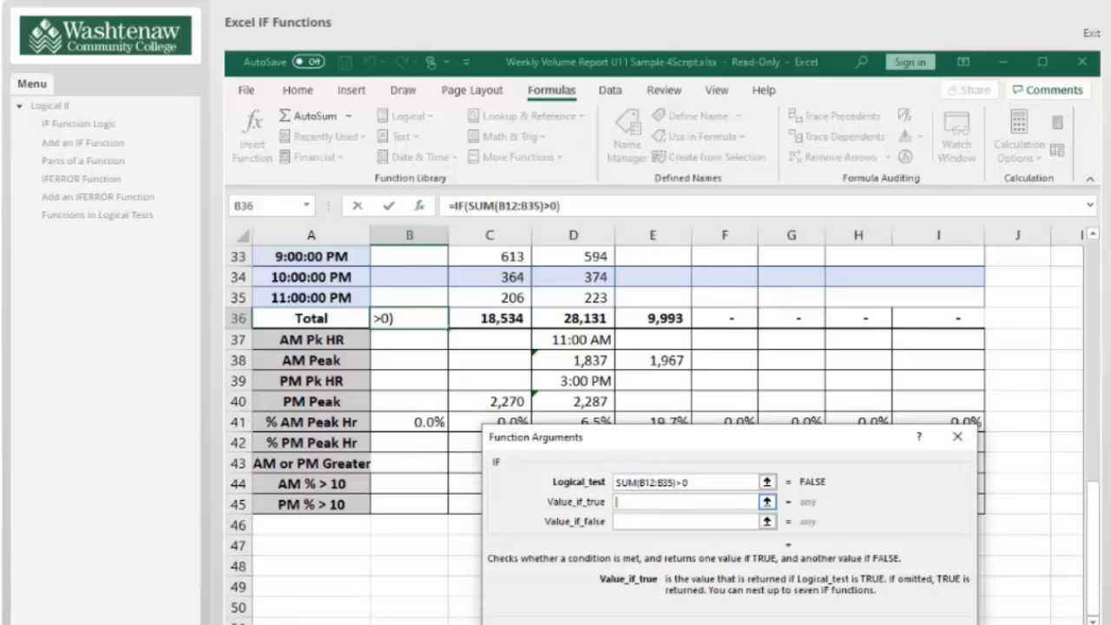
type("SUM(B12:B35)")
left_click(684, 522)
type("\"")
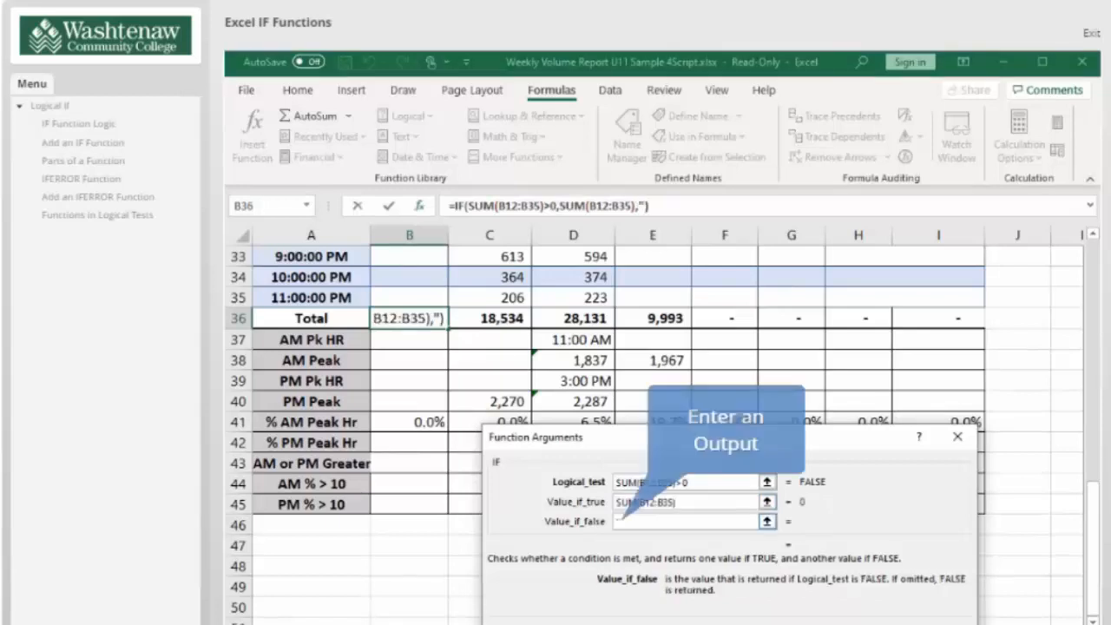
type("N")
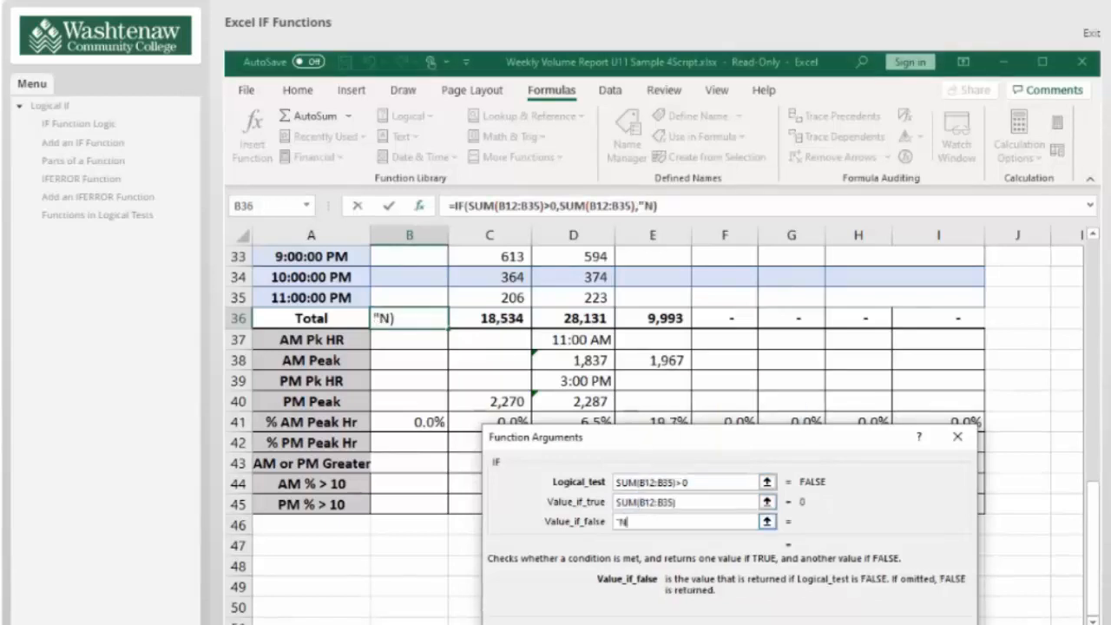
type("o Da")
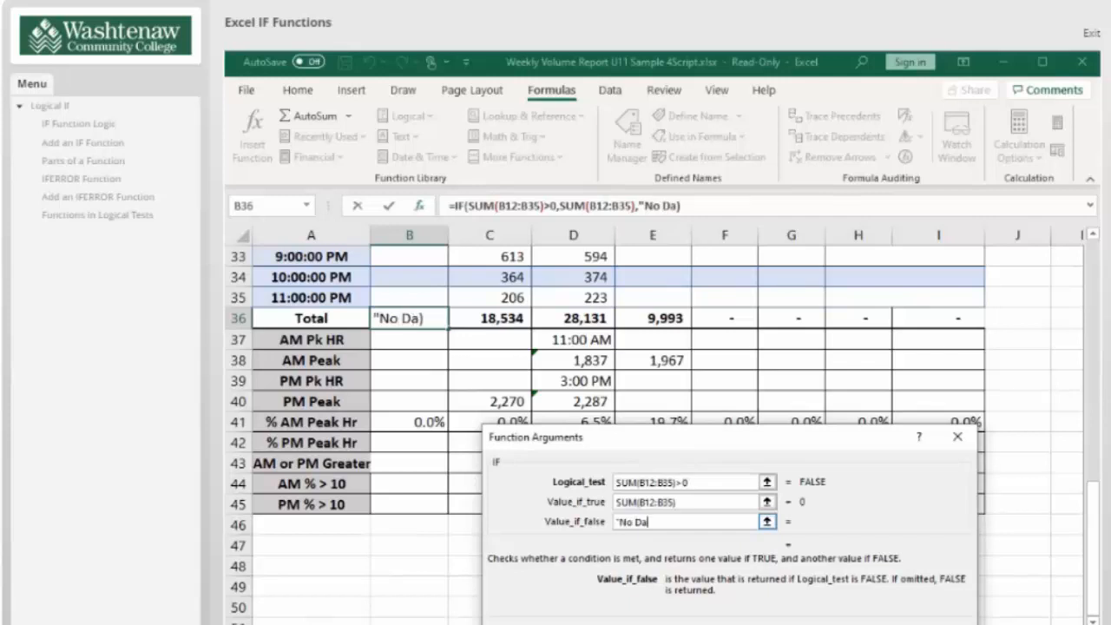
type("ta\"")
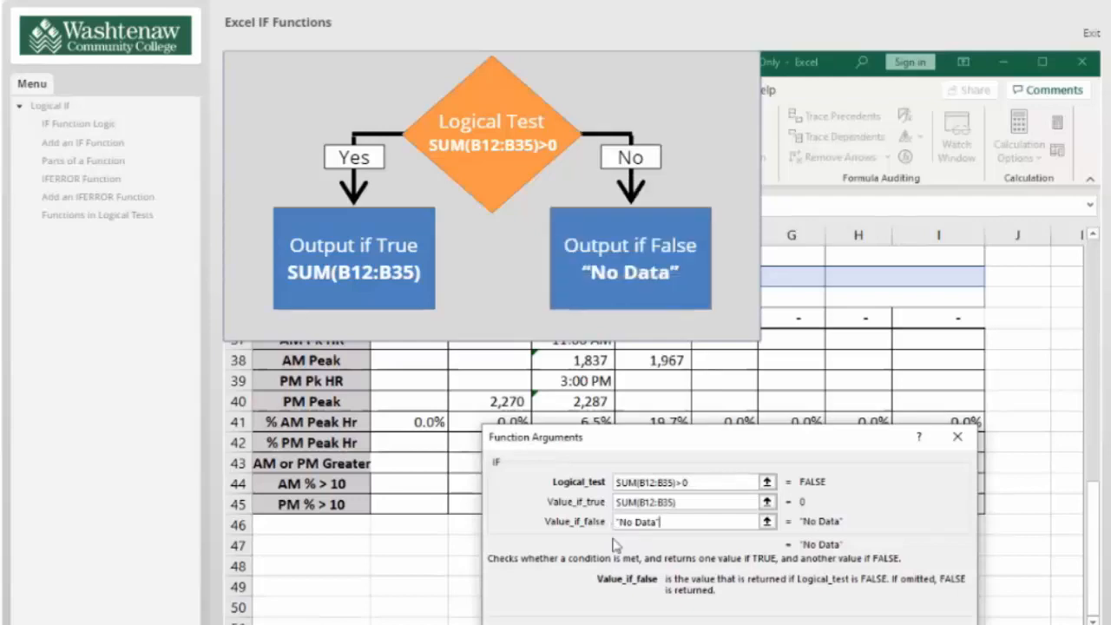
key("Return")
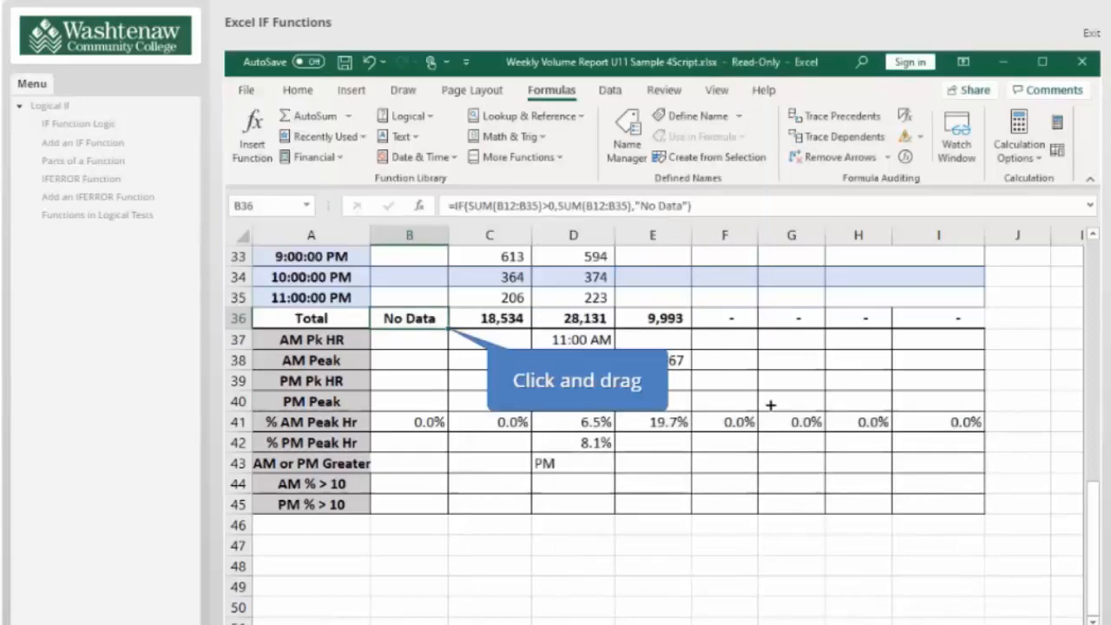
left_click_drag(450, 329, 970, 344)
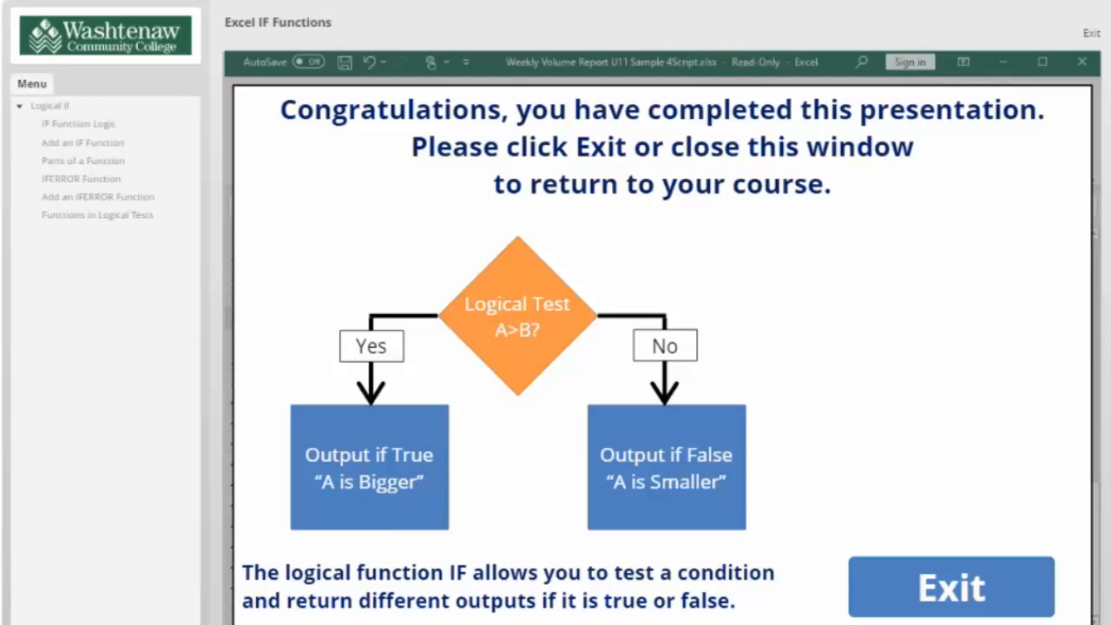
Exit the completed IF functions presentation and switch to the Statistical_Sample EAN workbook in Excel
left_click(979, 588)
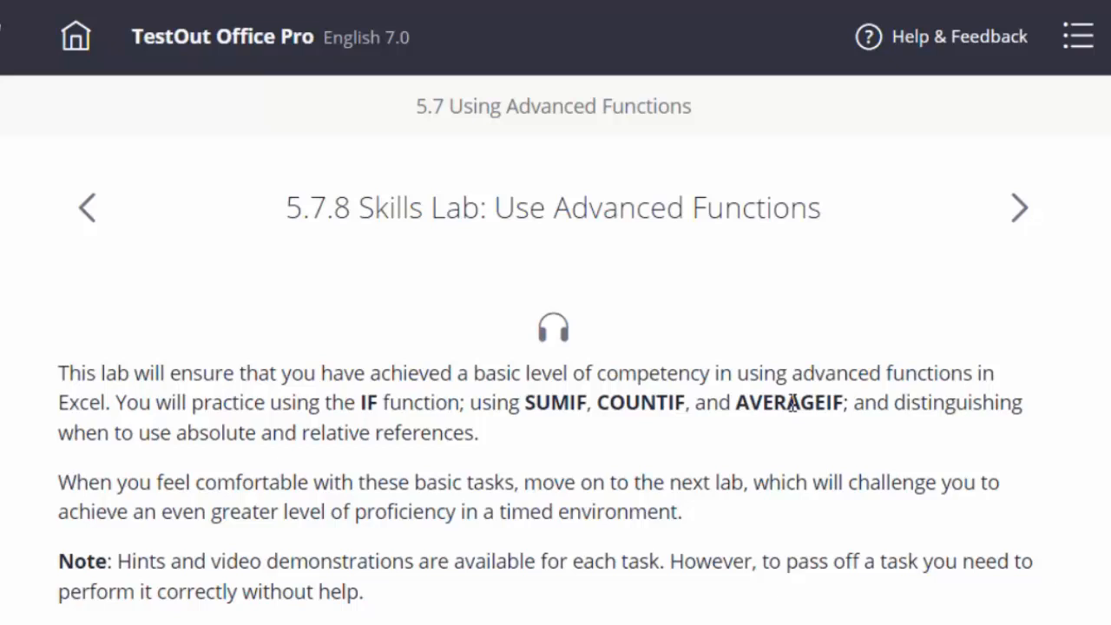
mouse_move(654, 577)
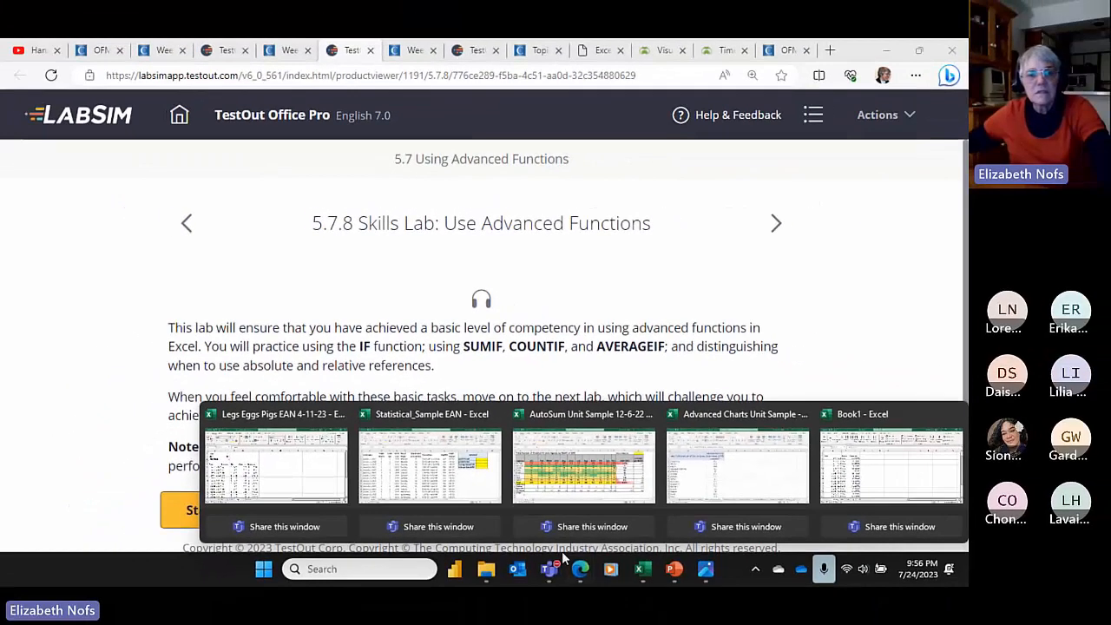
left_click(451, 419)
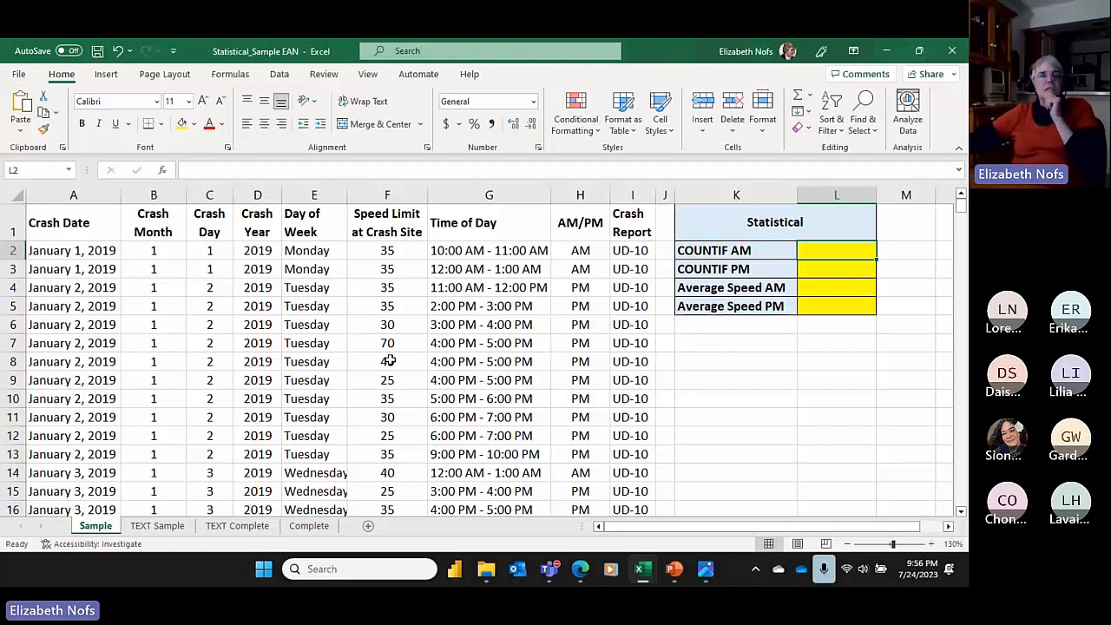
Examine the Crash Date entry in A2 and the month, day and year formulas derived from it in B2 through D2
left_click(75, 253)
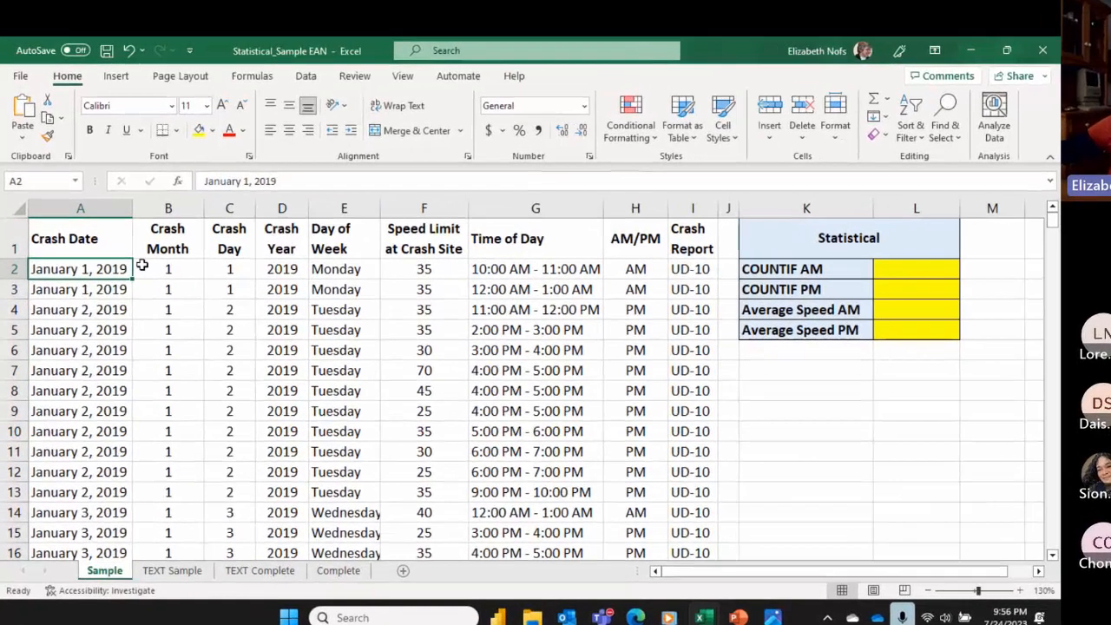
left_click(142, 266)
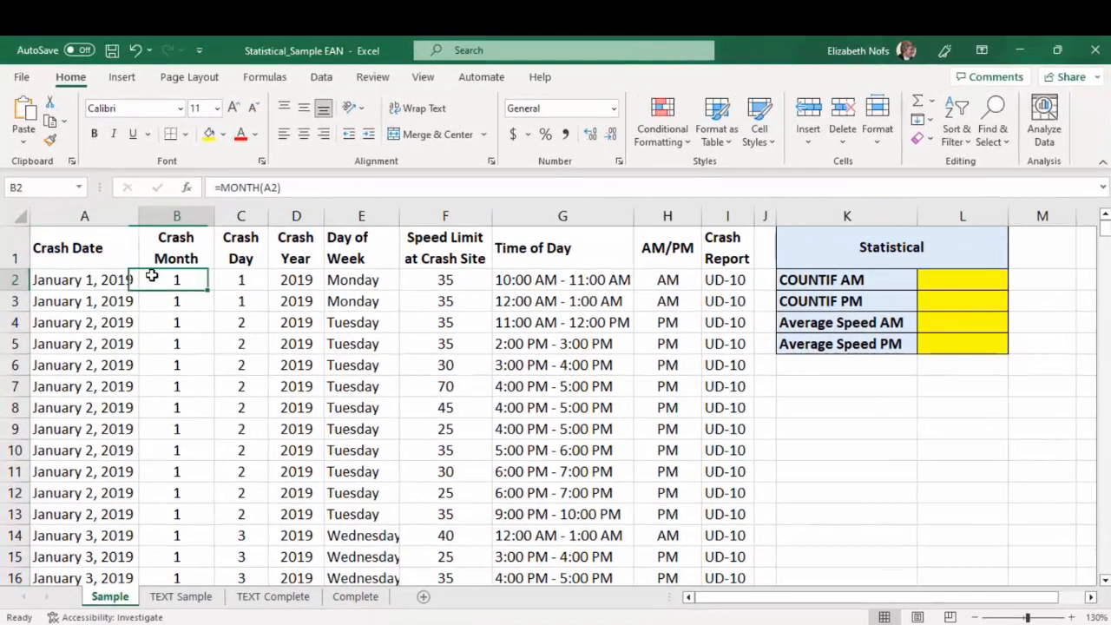
left_click(235, 267)
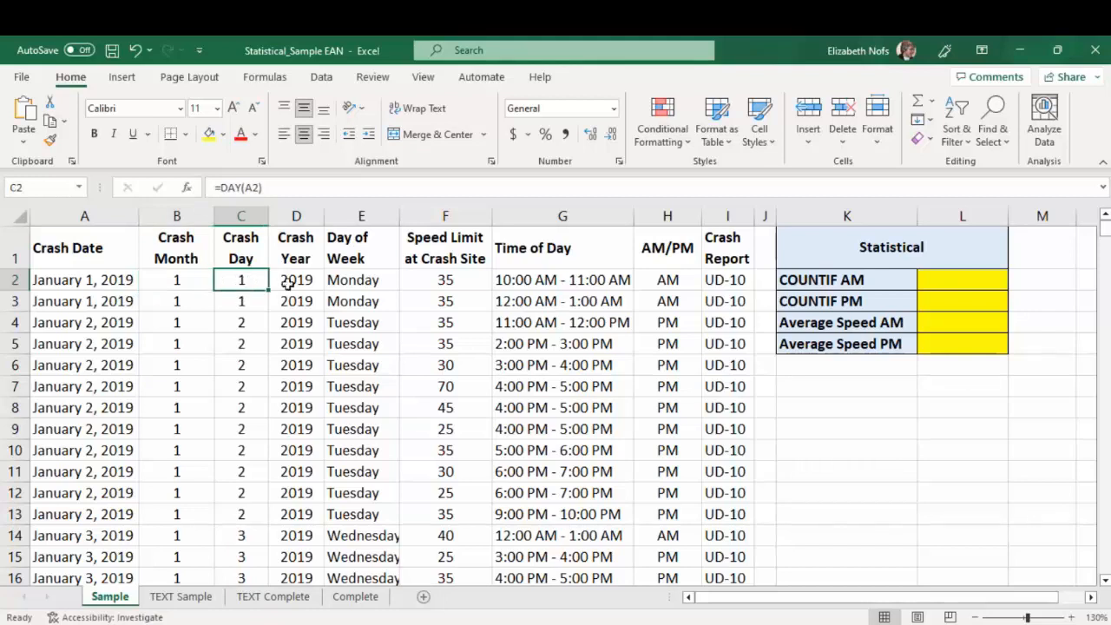
left_click(291, 281)
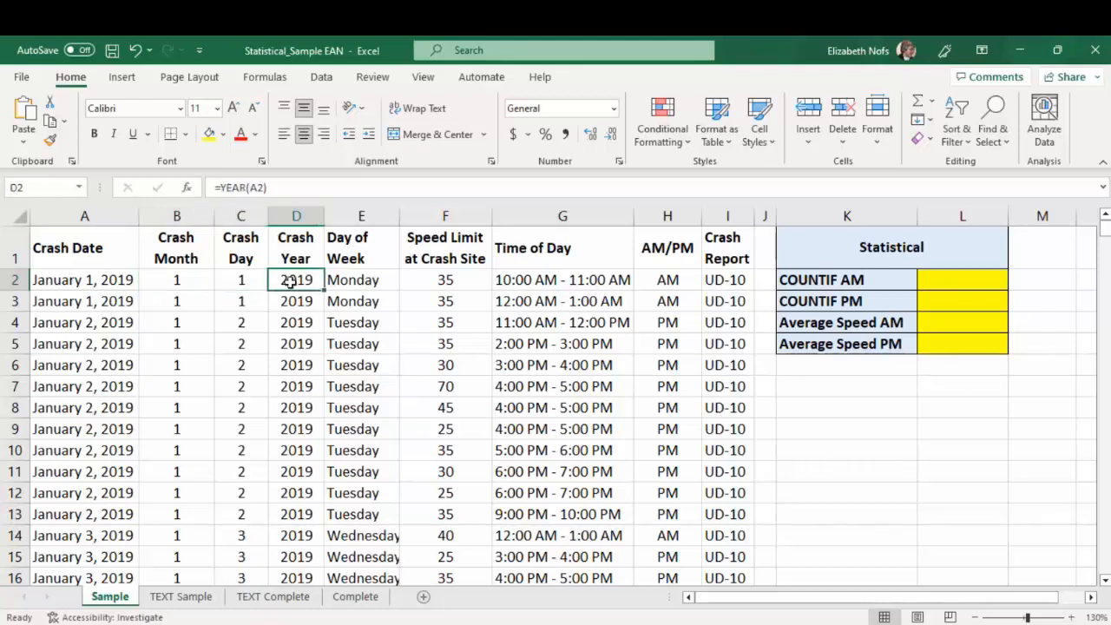
Review the available text functions and examine the RIGHT formula in H2 that extracts AM or PM from the Time of Day cell G2
left_click(580, 281)
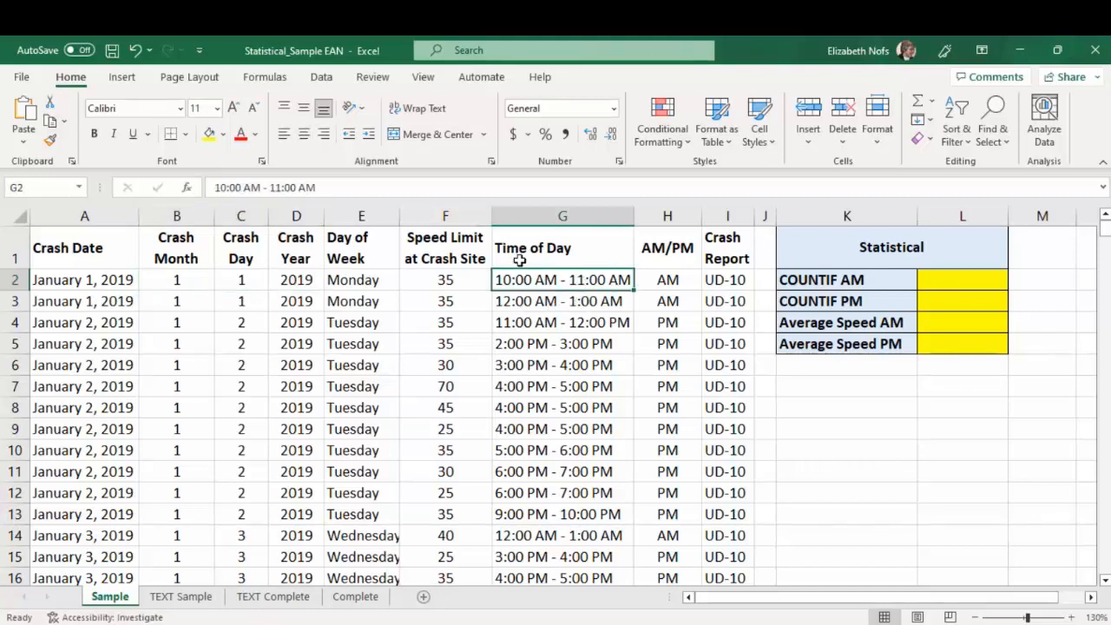
left_click(264, 77)
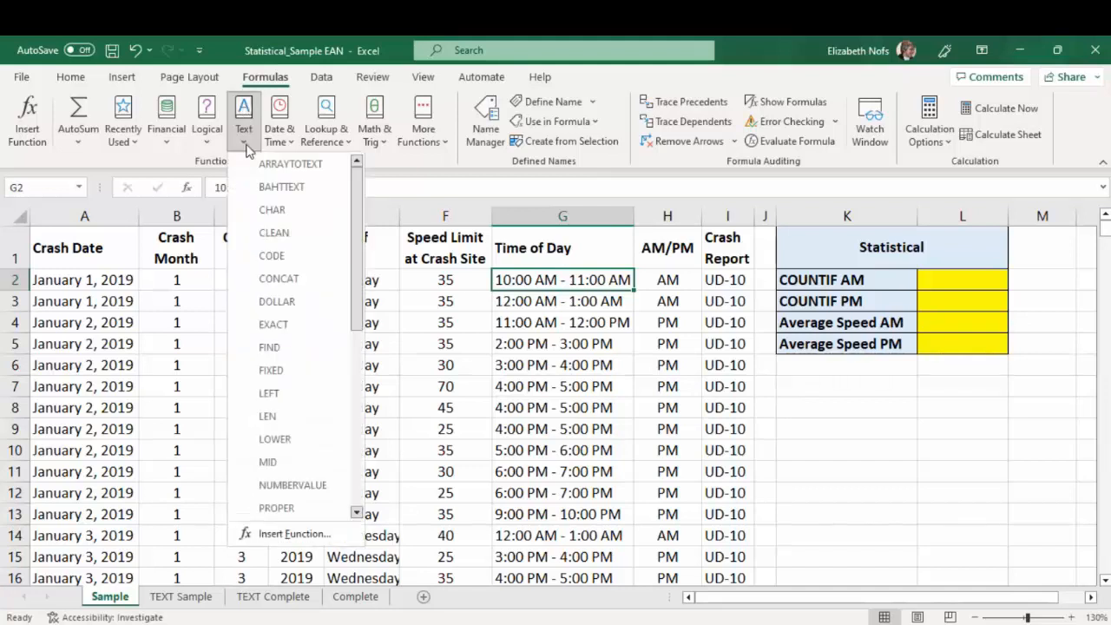
left_click(244, 111)
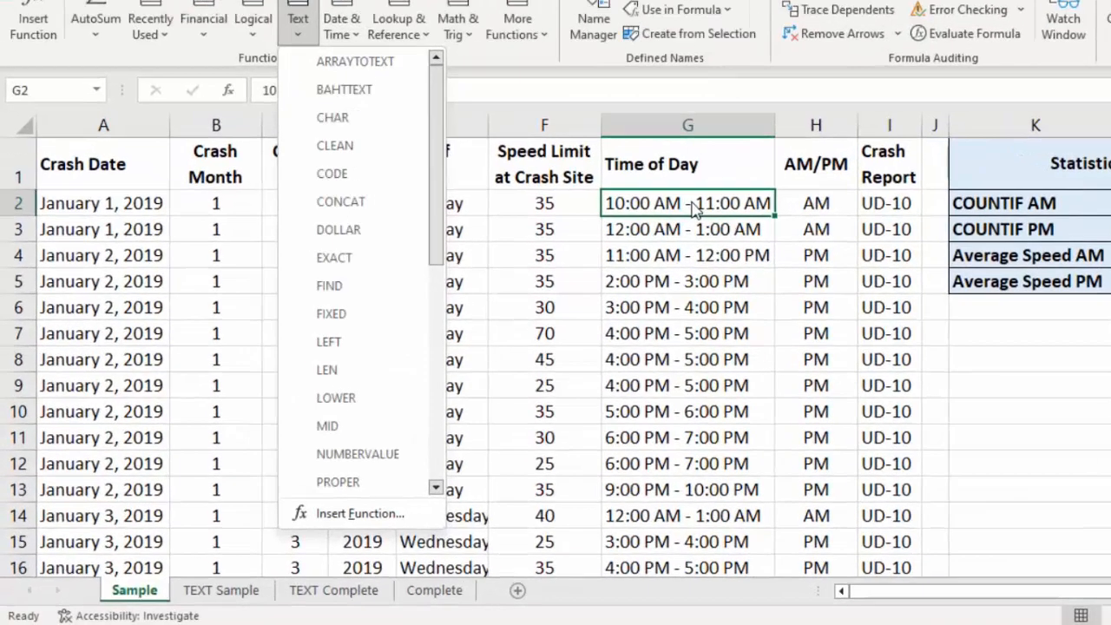
left_click(569, 282)
left_click(666, 280)
type("=RIGHT(G2,2)")
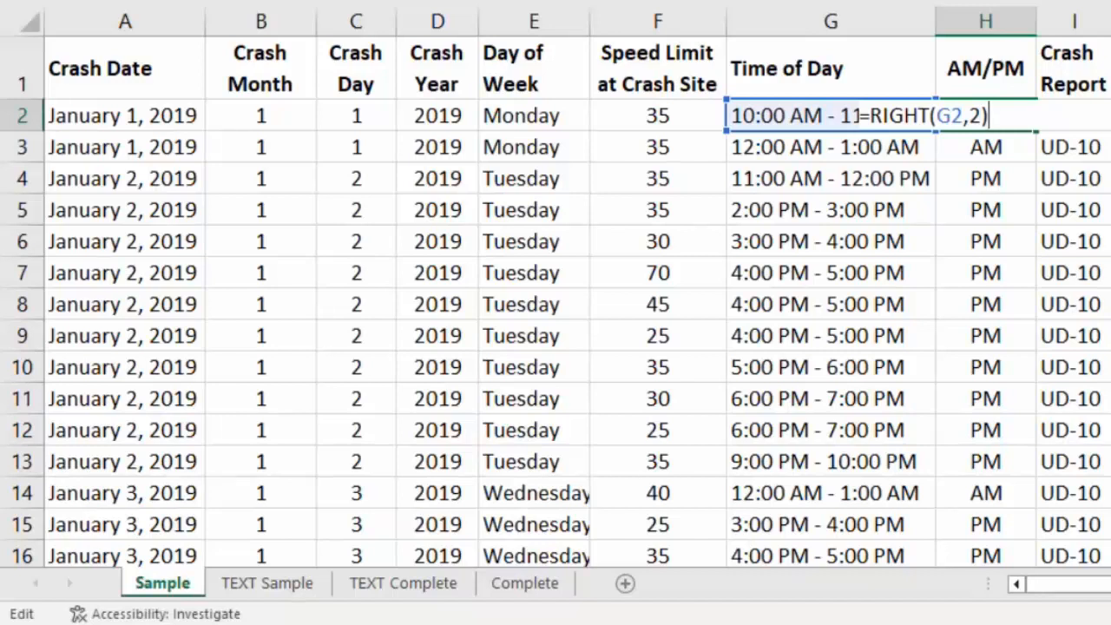
key("Return")
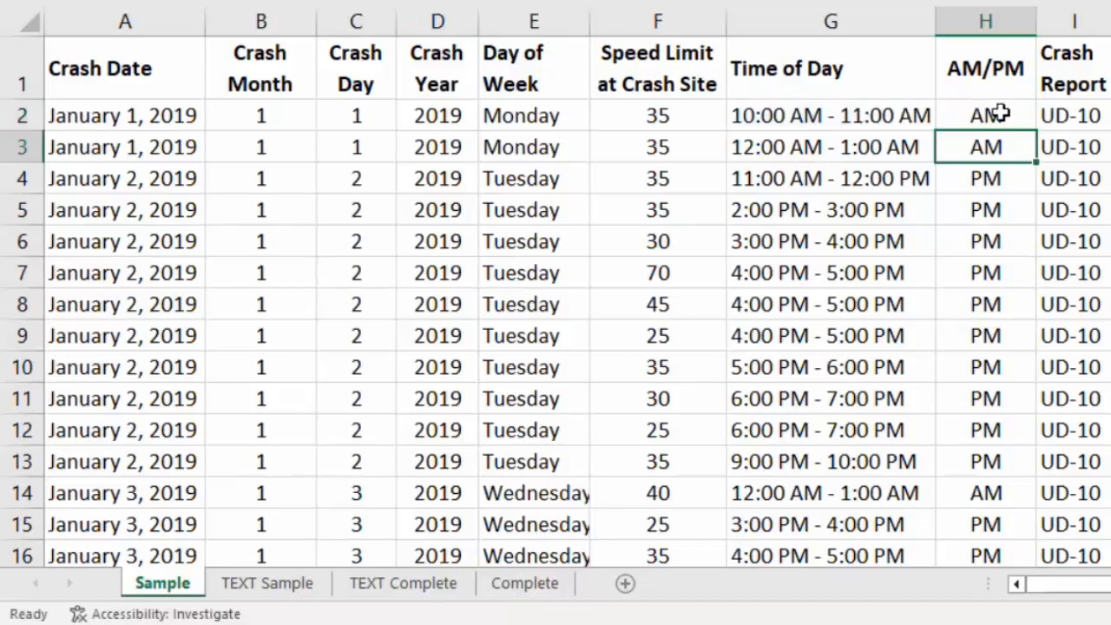
left_click_drag(1000, 113, 983, 512)
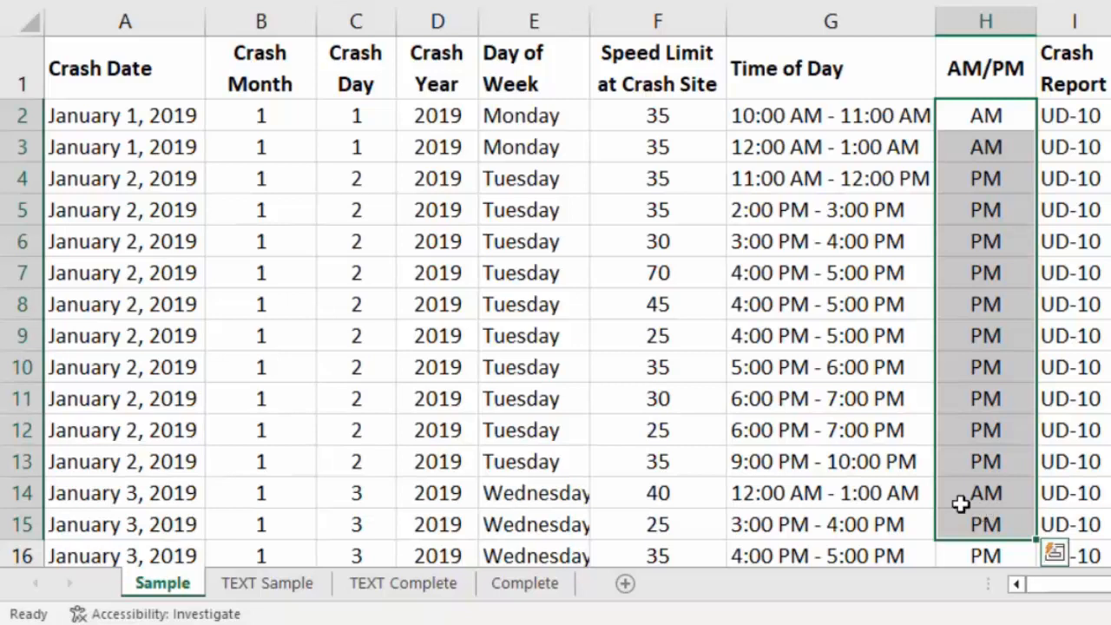
Examine the range and criteria arguments of the finished COUNTIF AM formula on the Complete sheet
left_click(521, 585)
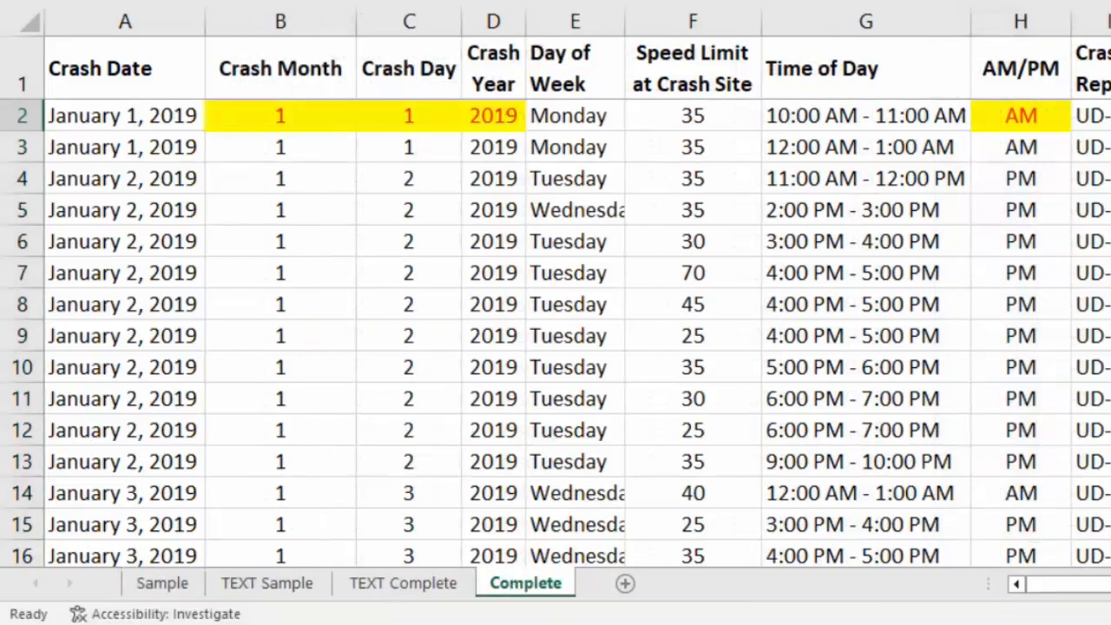
key("F2")
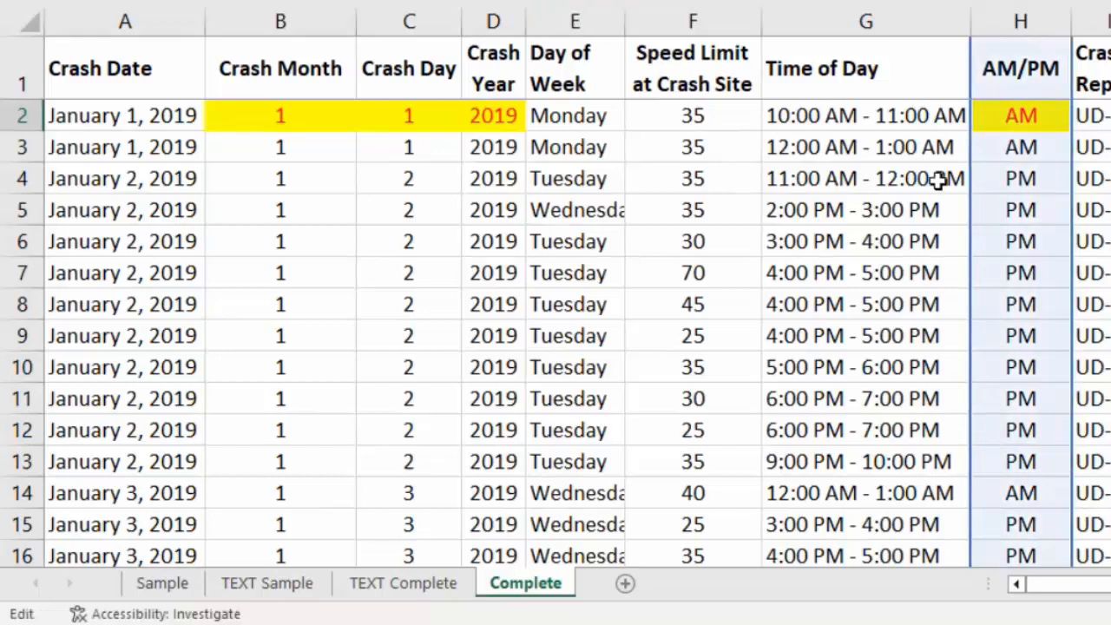
key("Escape")
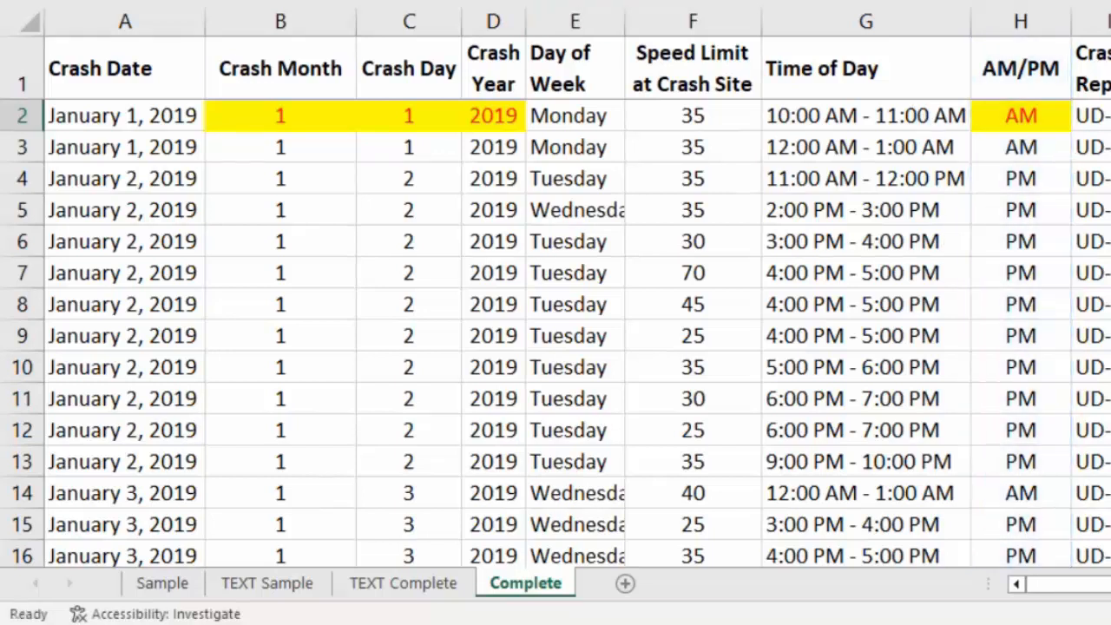
left_click(297, 7)
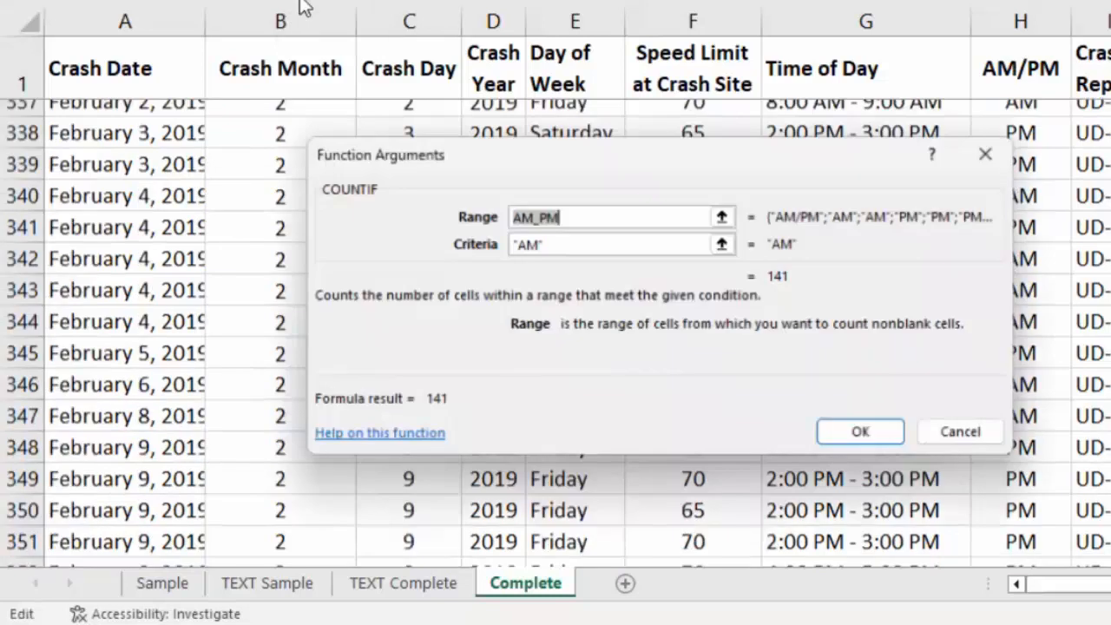
left_click_drag(613, 166, 1015, 131)
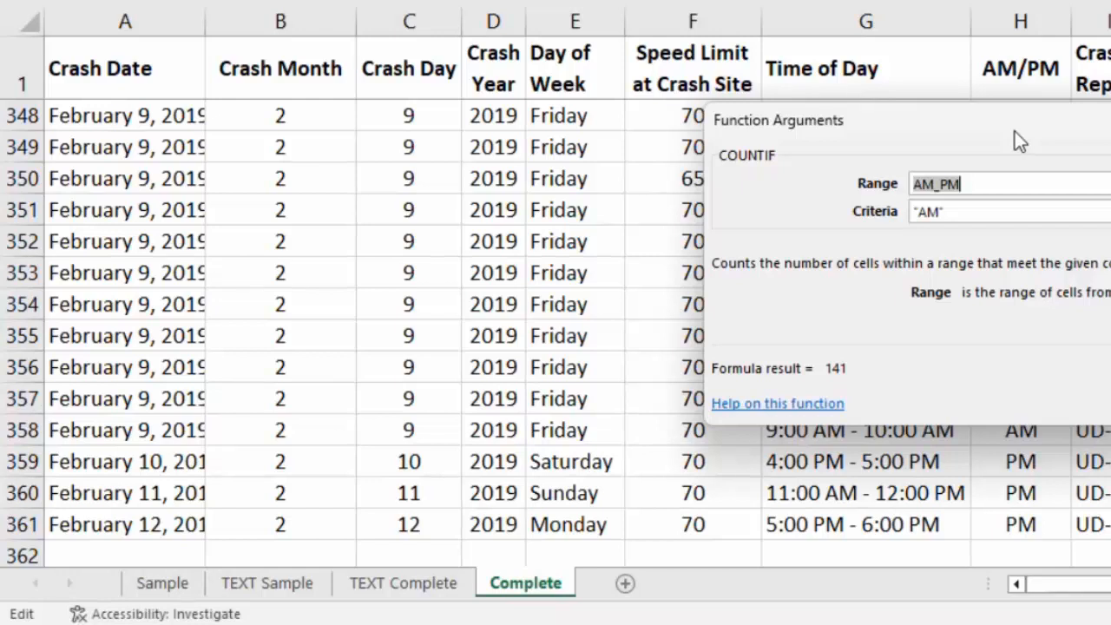
left_click(929, 214)
type("\"AM\"")
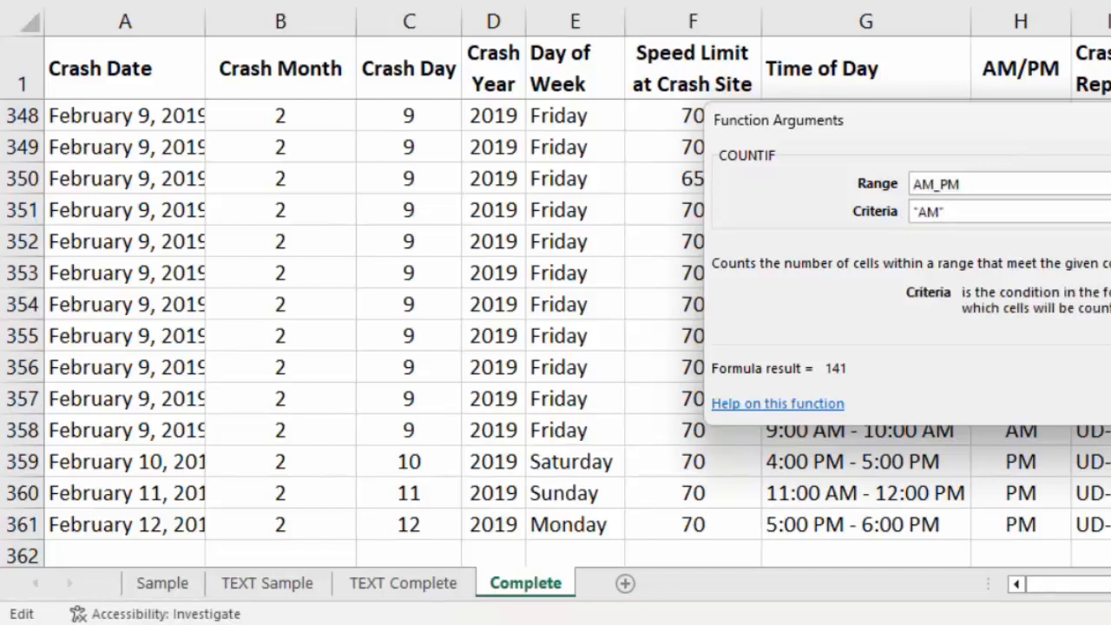
key("Return")
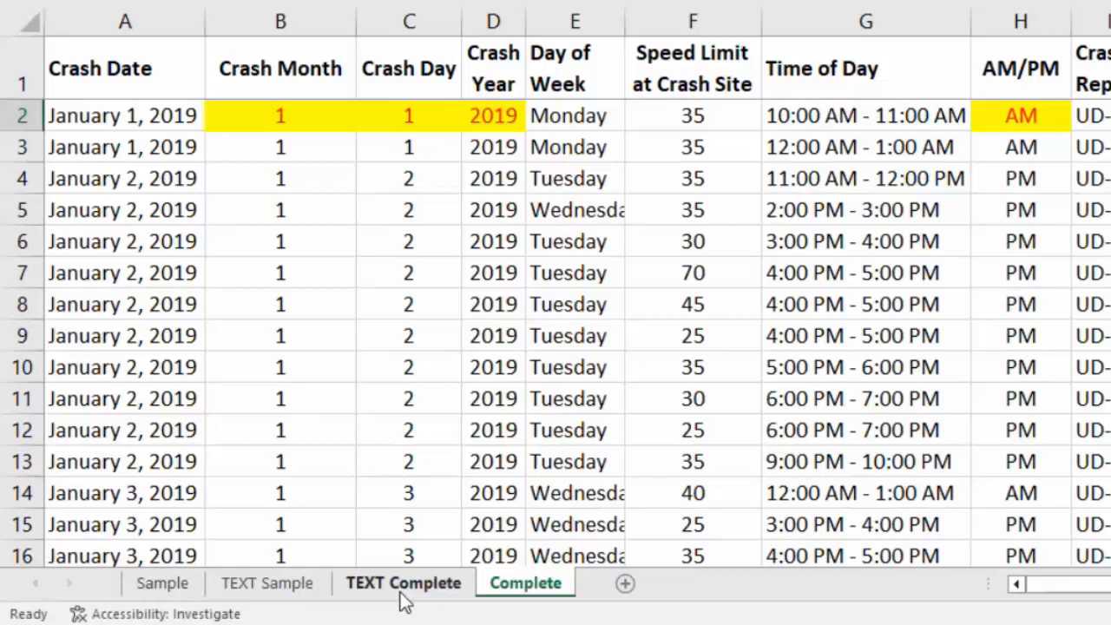
On the Sample sheet, insert the statistical COUNTIF function in the COUNTIF AM cell L2 and uncover the AM/PM column behind the arguments dialog
left_click(162, 583)
left_click(1109, 116)
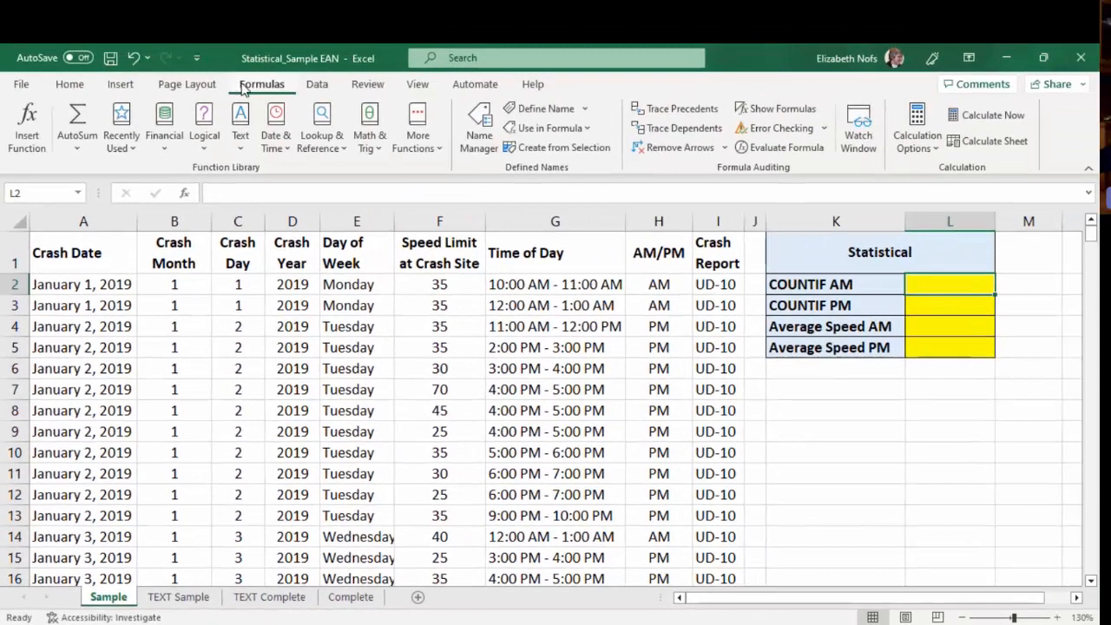
left_click(260, 81)
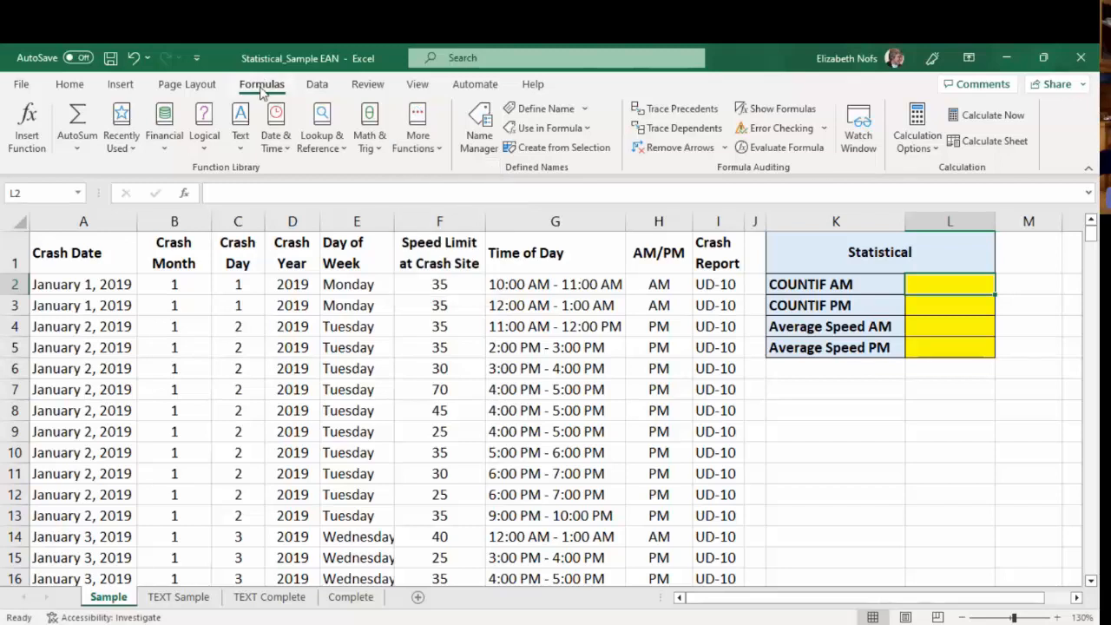
left_click(423, 156)
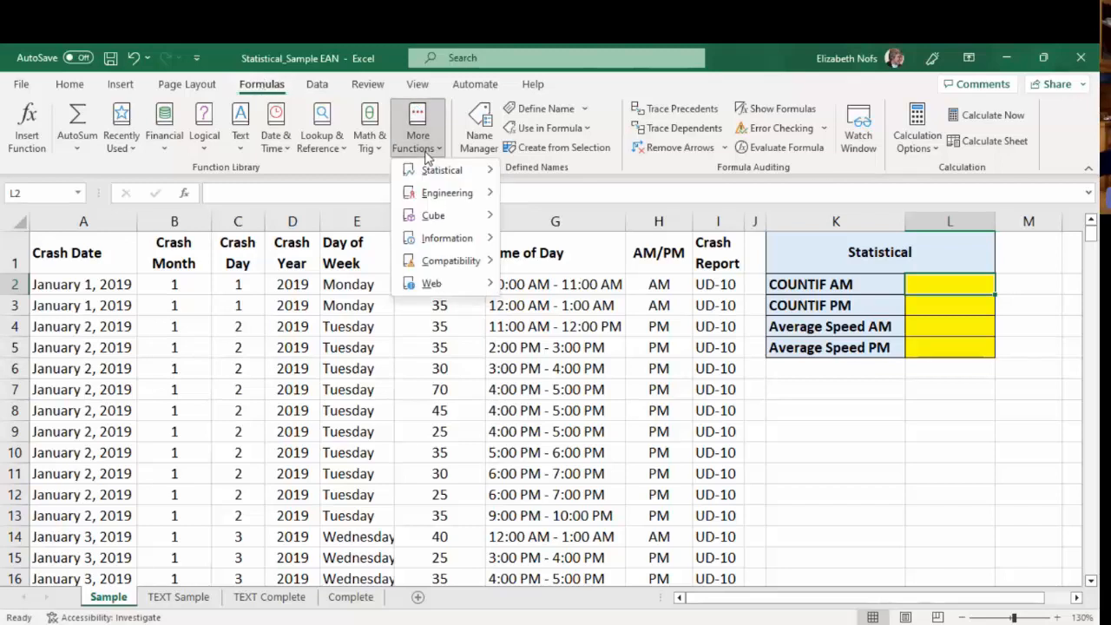
mouse_move(439, 175)
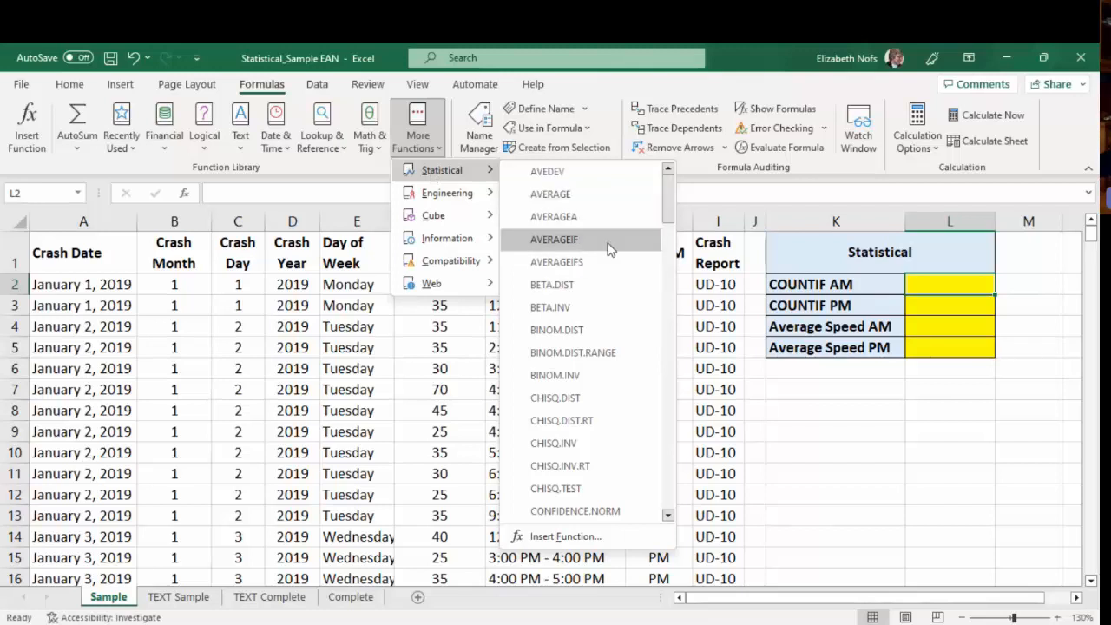
scroll(607, 249, "down", 4)
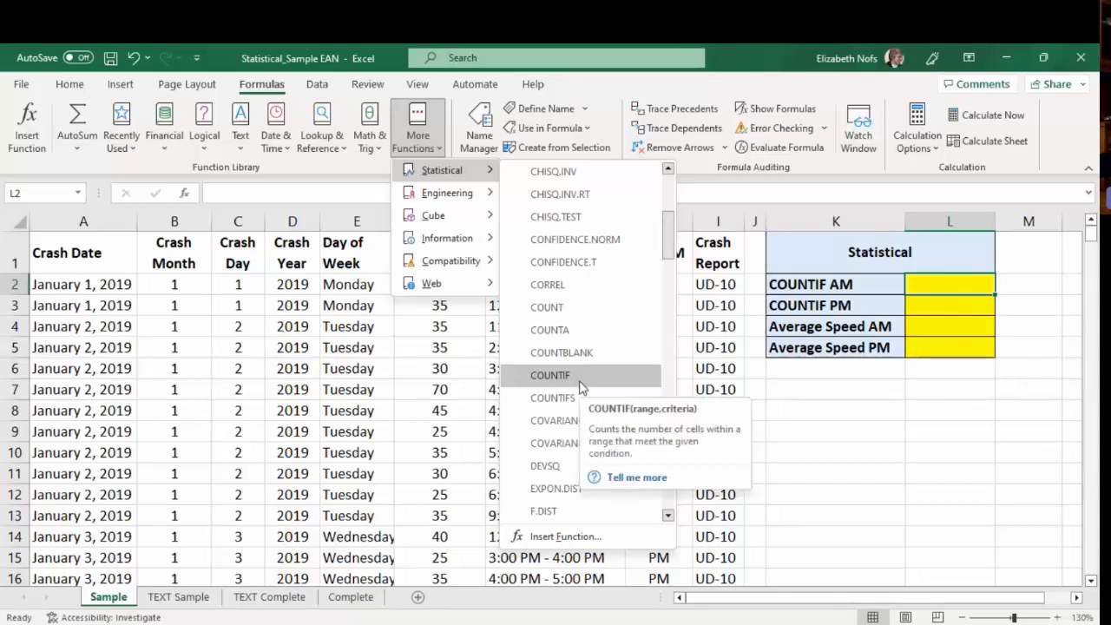
left_click(581, 376)
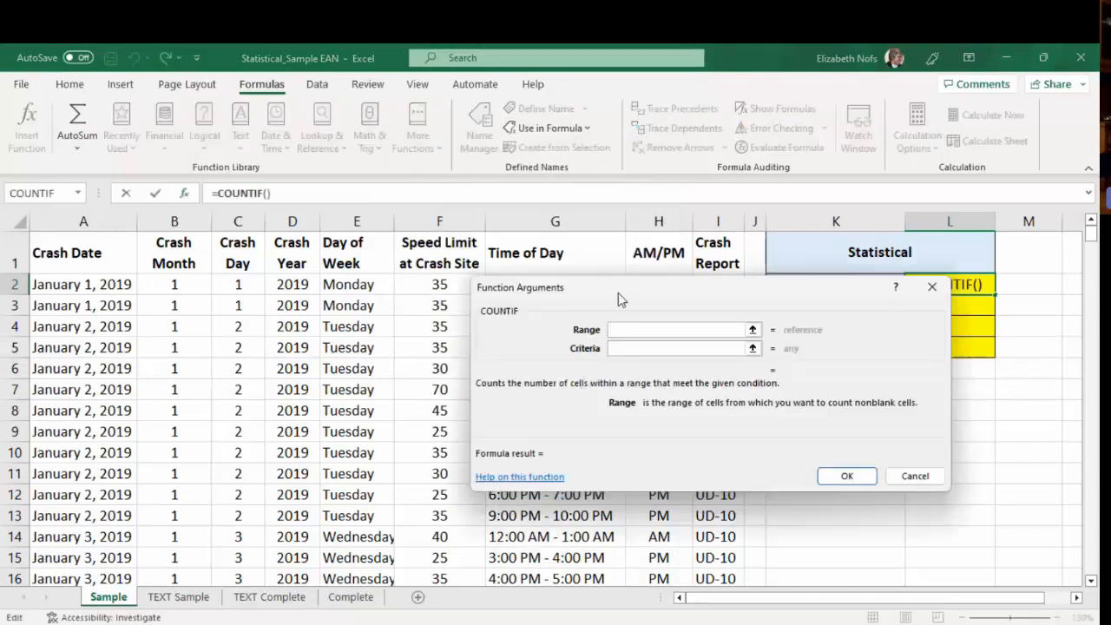
left_click_drag(618, 293, 732, 401)
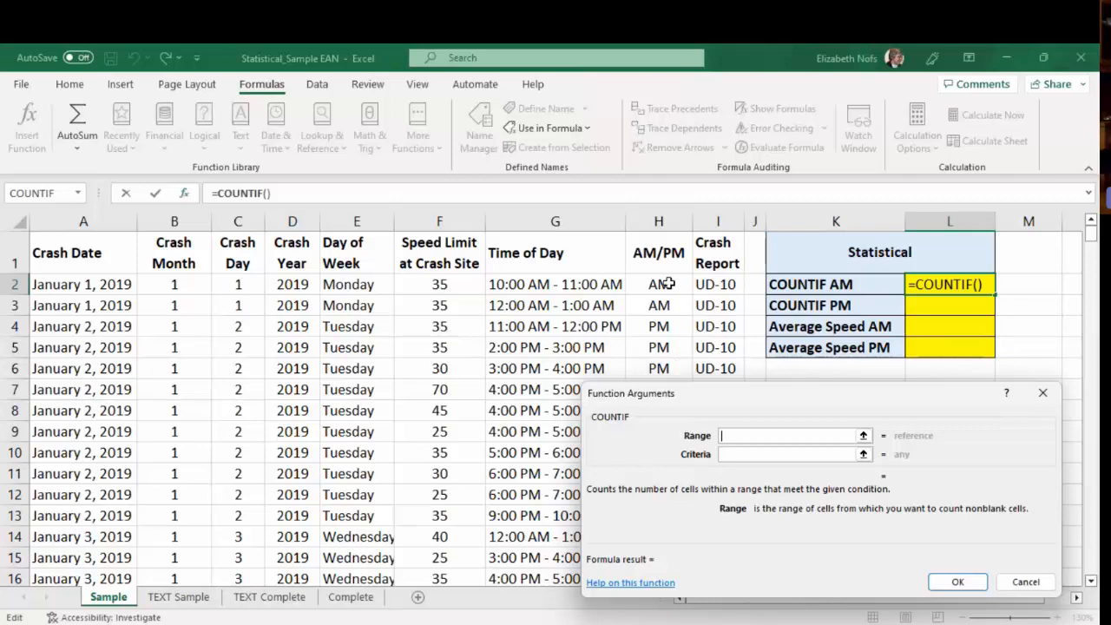
Complete the COUNTIF in L2 with range H:H and criteria "AM", and check it against the crash rows
left_click(658, 221)
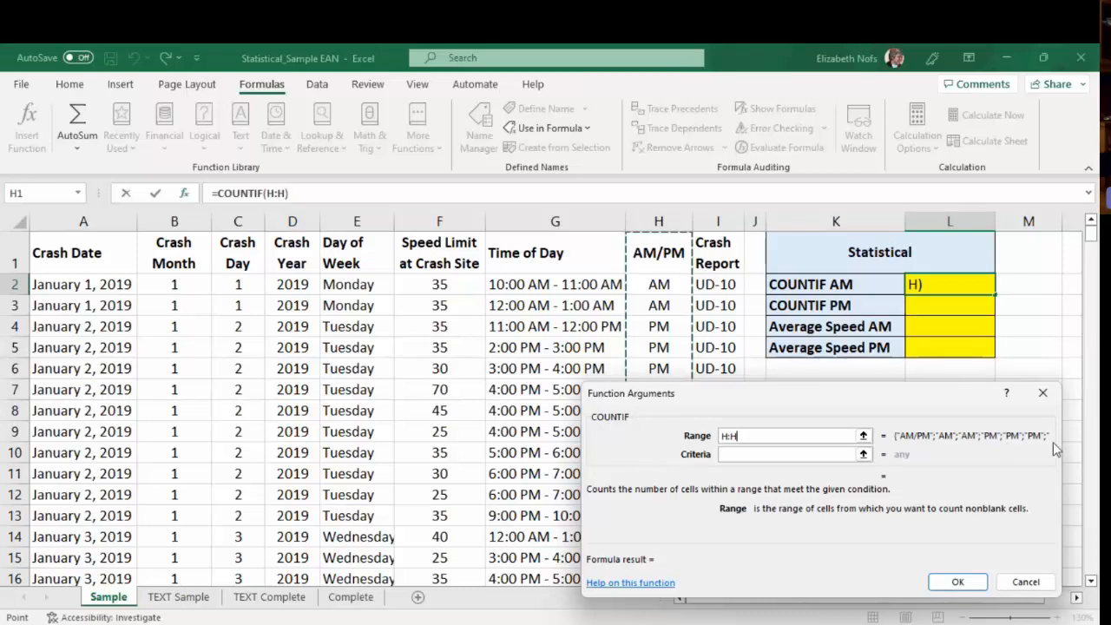
left_click(743, 457)
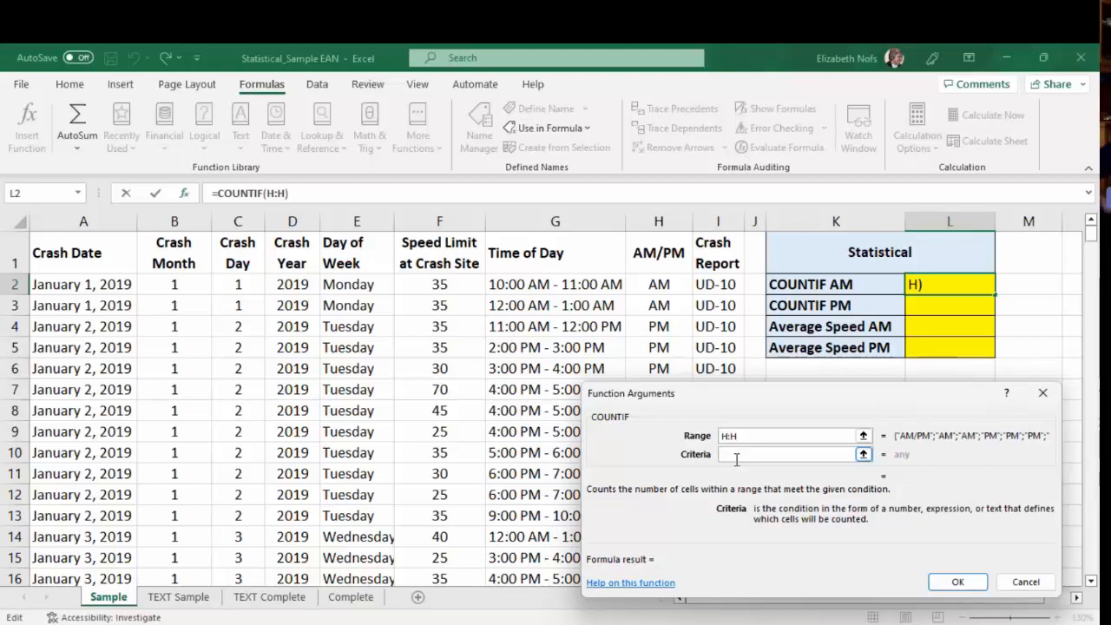
type("AM")
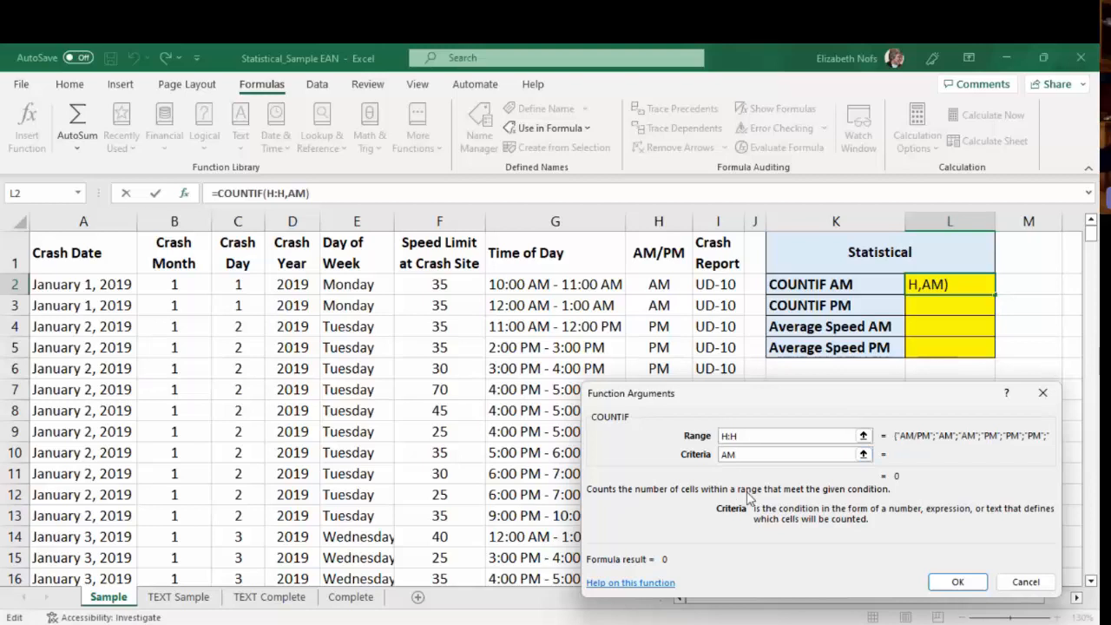
key("Tab")
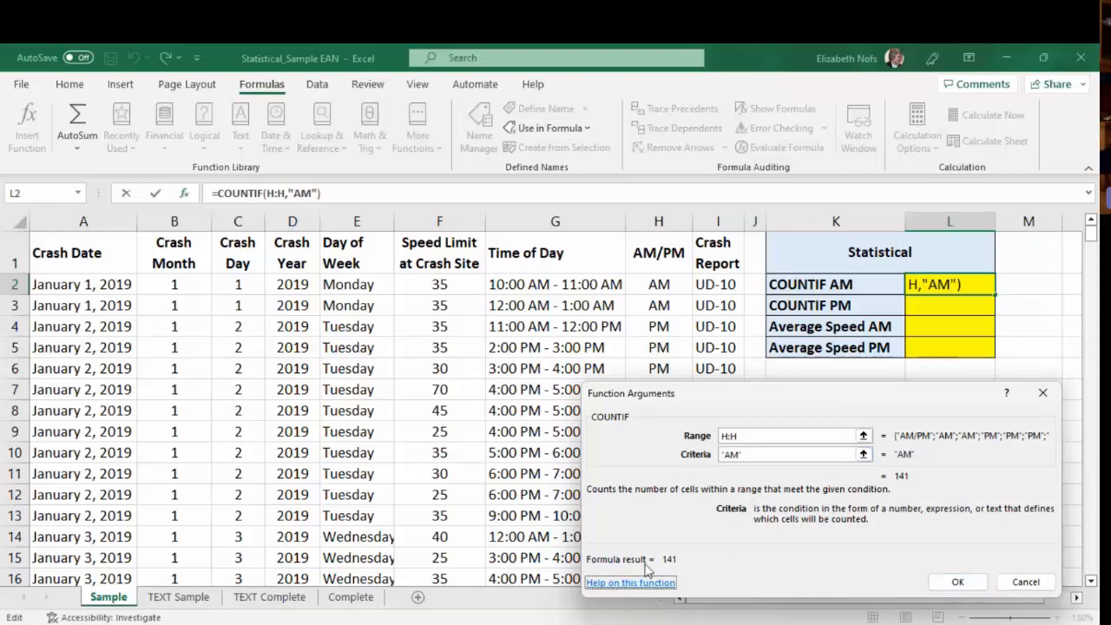
left_click(957, 582)
scroll(711, 380, "down", 12)
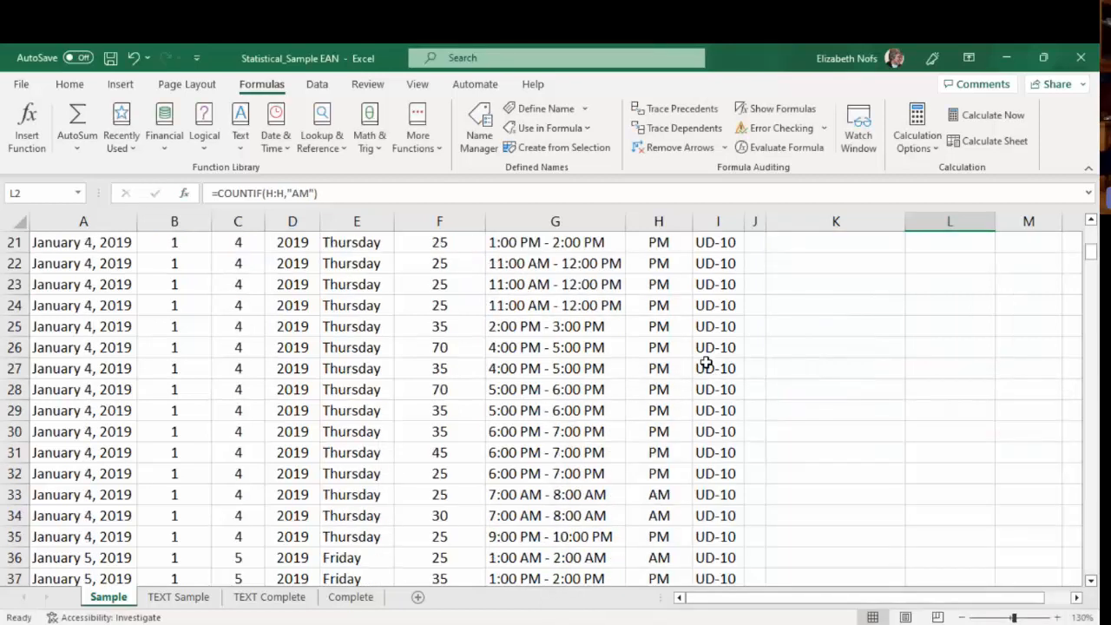
scroll(708, 379, "up", 12)
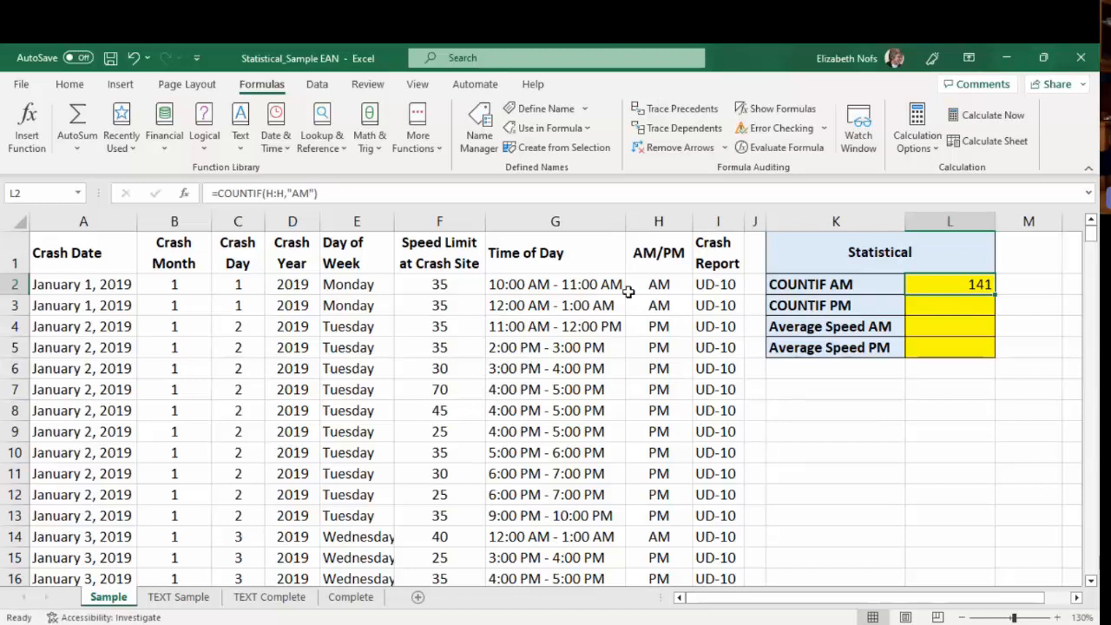
Add a COUNTIF function in the COUNTIF PM cell L3 with range H:H and criteria "PM"
left_click(957, 307)
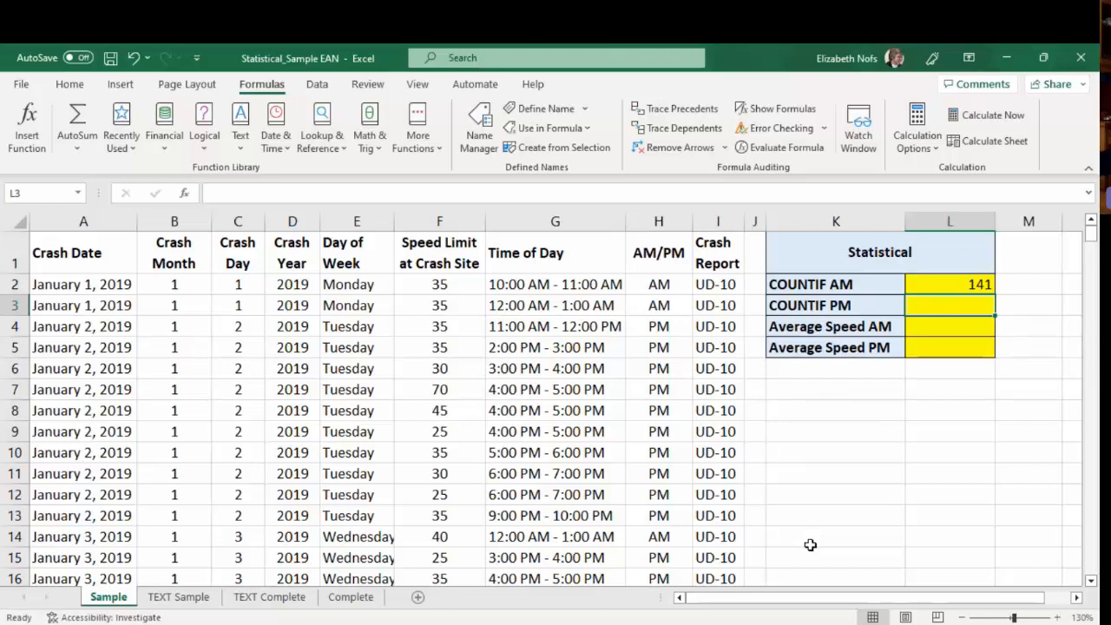
left_click(417, 130)
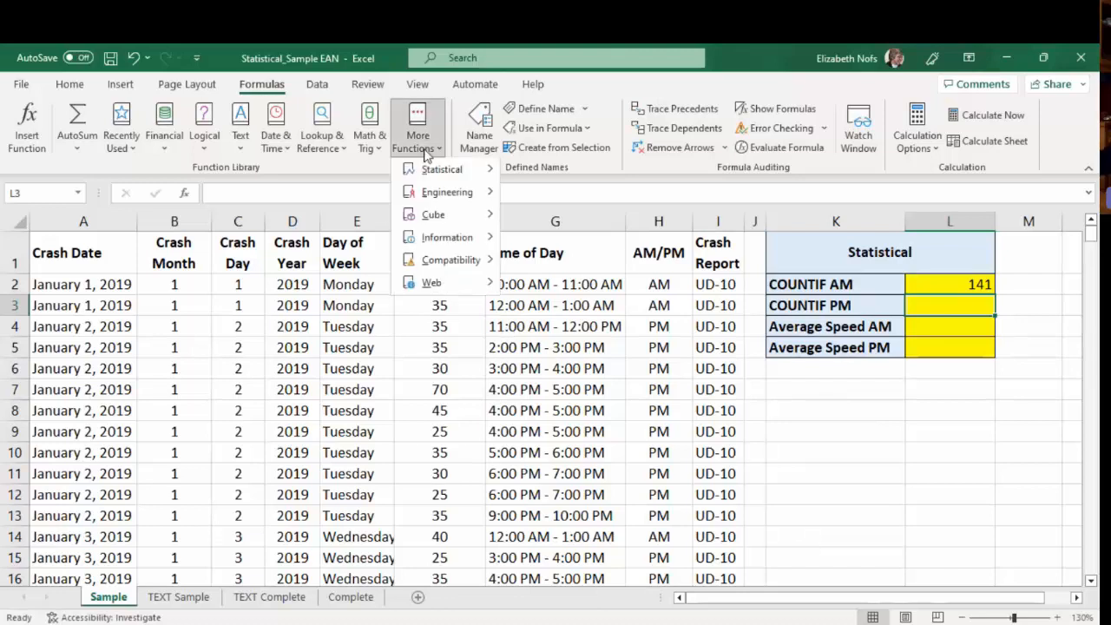
mouse_move(428, 179)
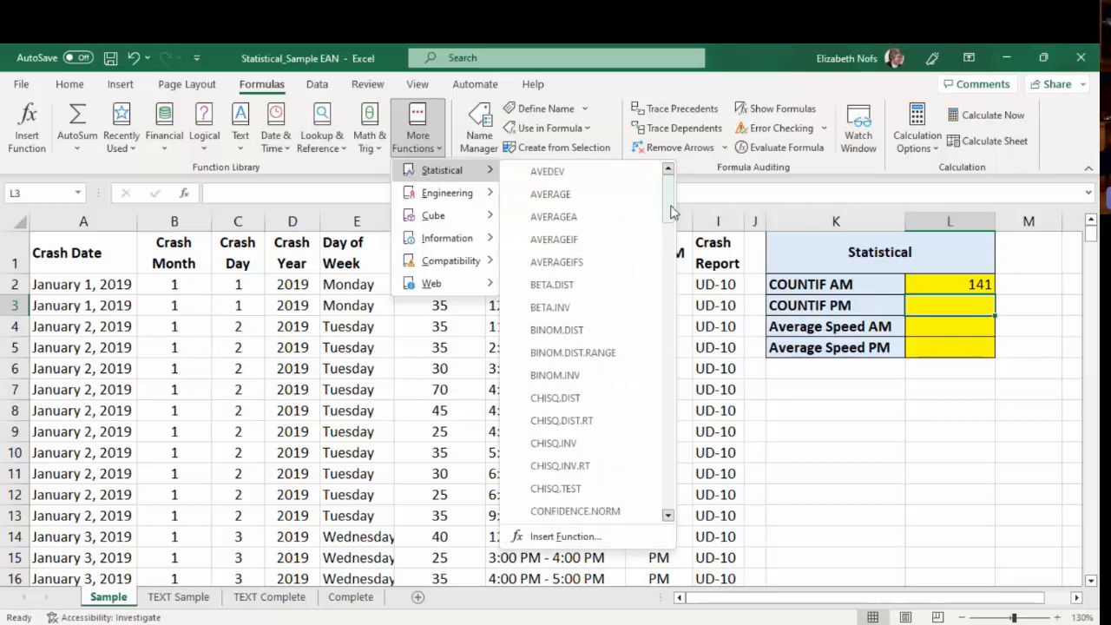
left_click_drag(670, 211, 674, 245)
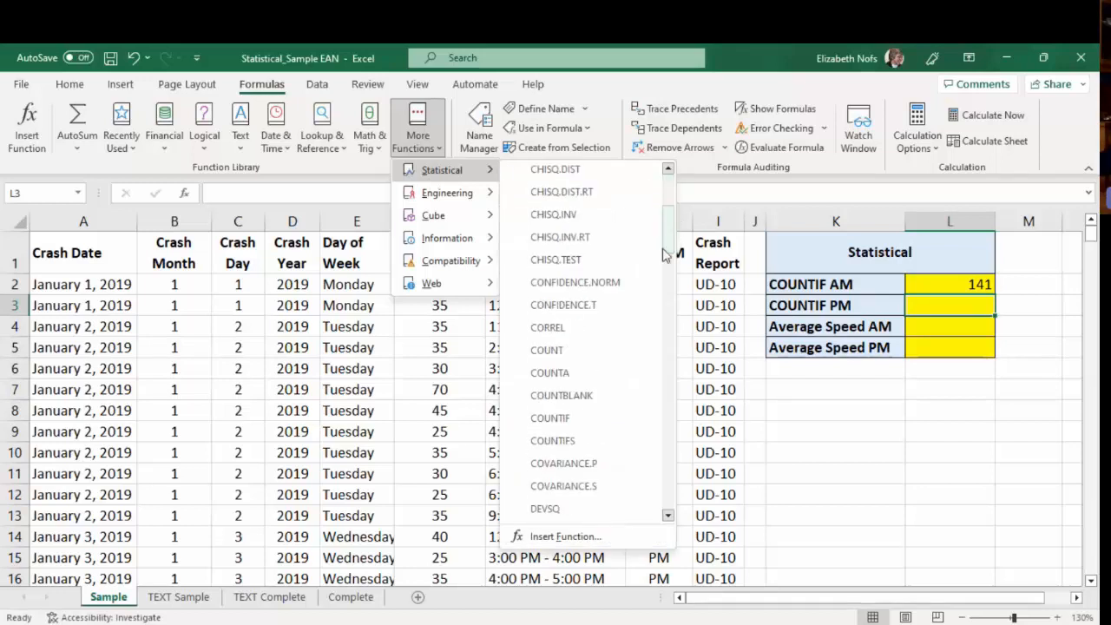
left_click(572, 423)
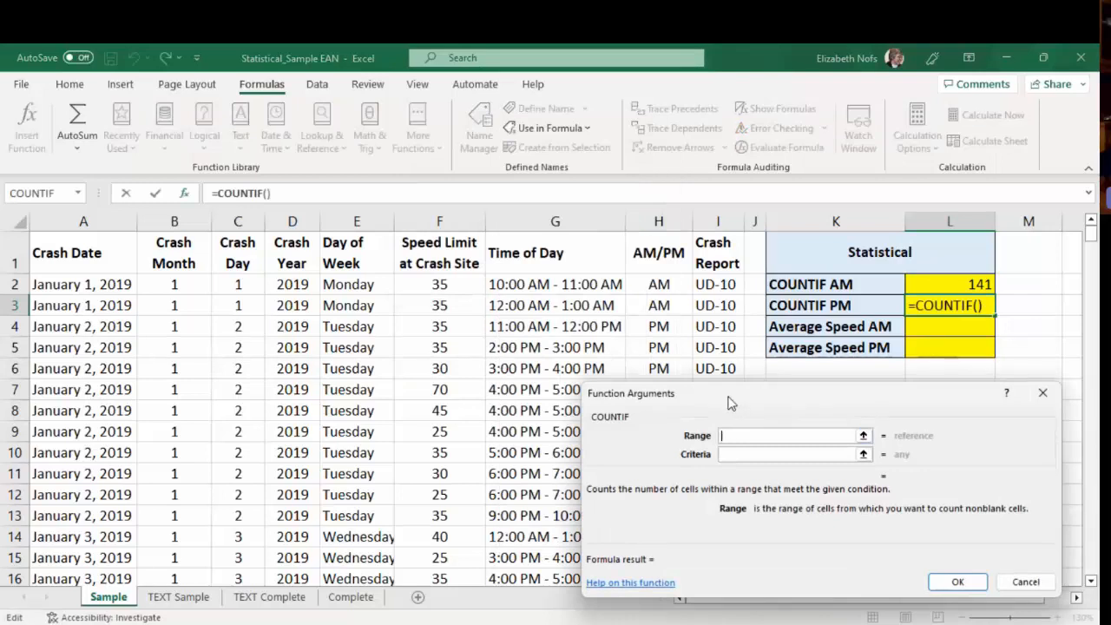
left_click(659, 220)
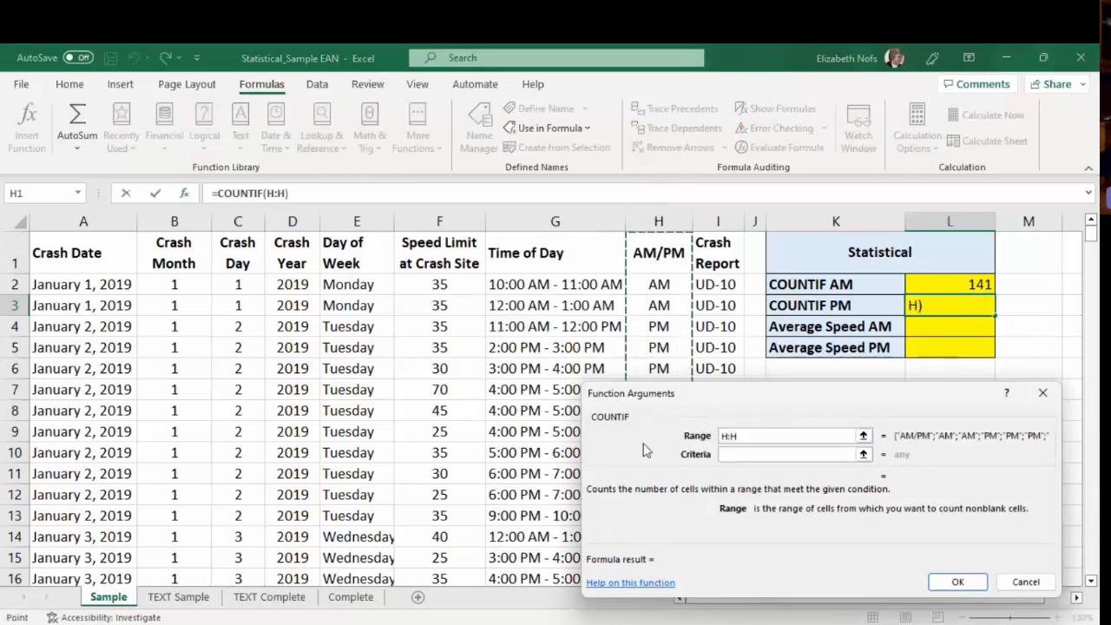
left_click(737, 454)
type("PM")
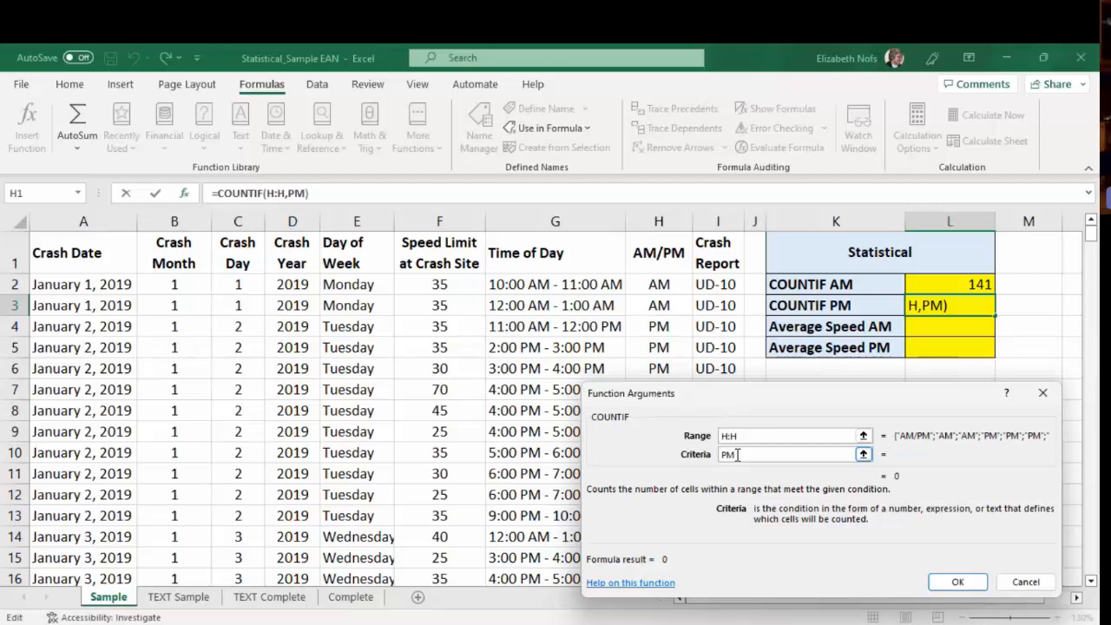
left_click(957, 582)
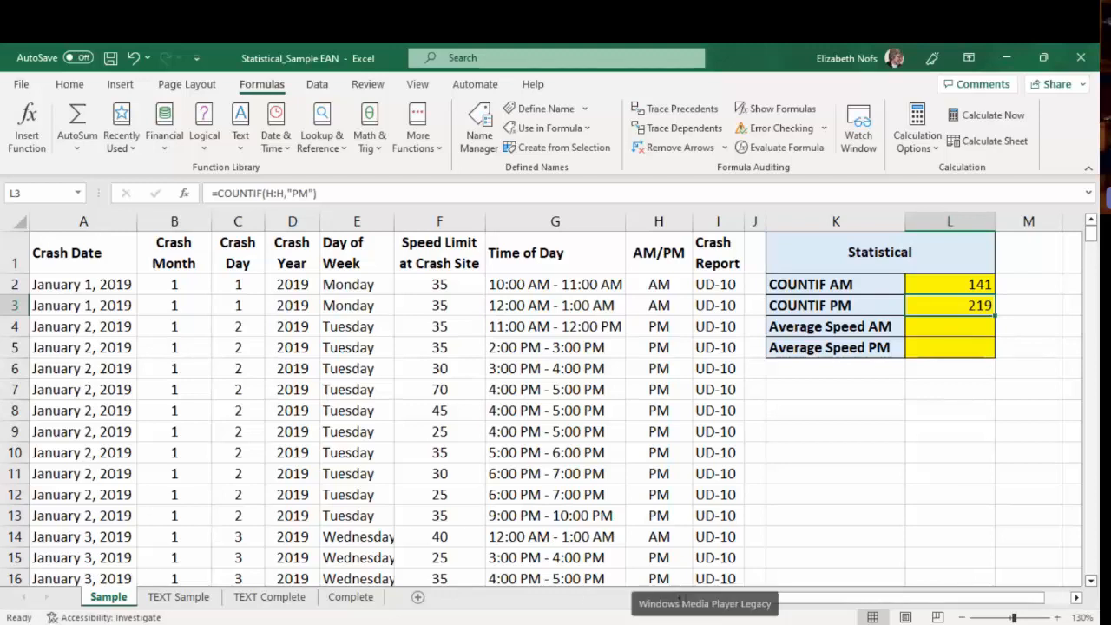
Switch to the TestOut LabSim browser window and bring up the 5.7.11 Applied Lab: County Fair page
mouse_move(658, 623)
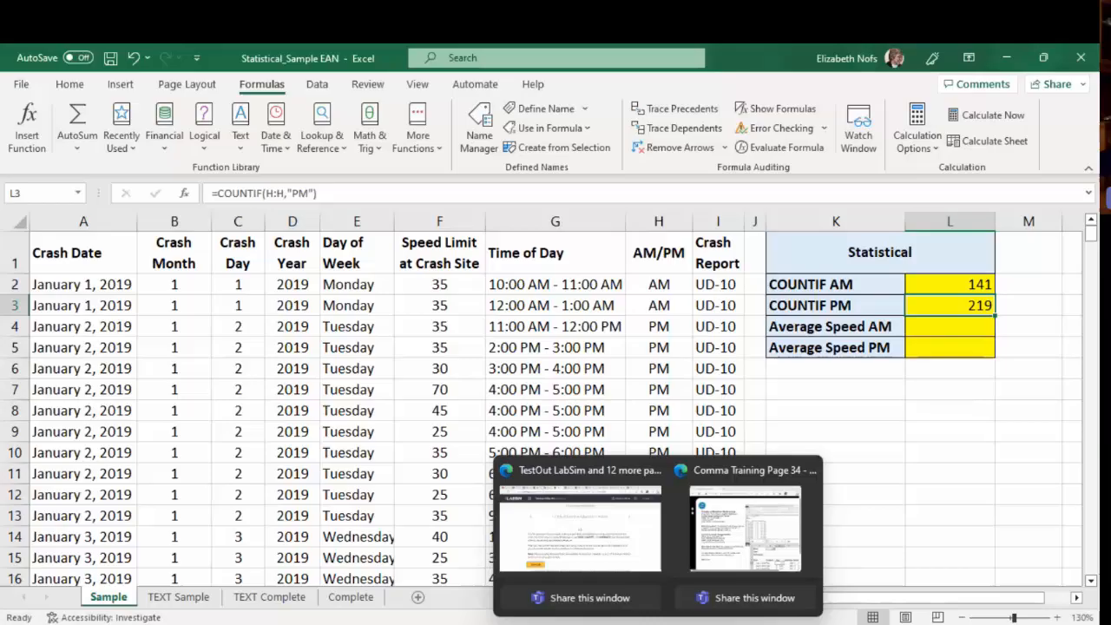
left_click(571, 540)
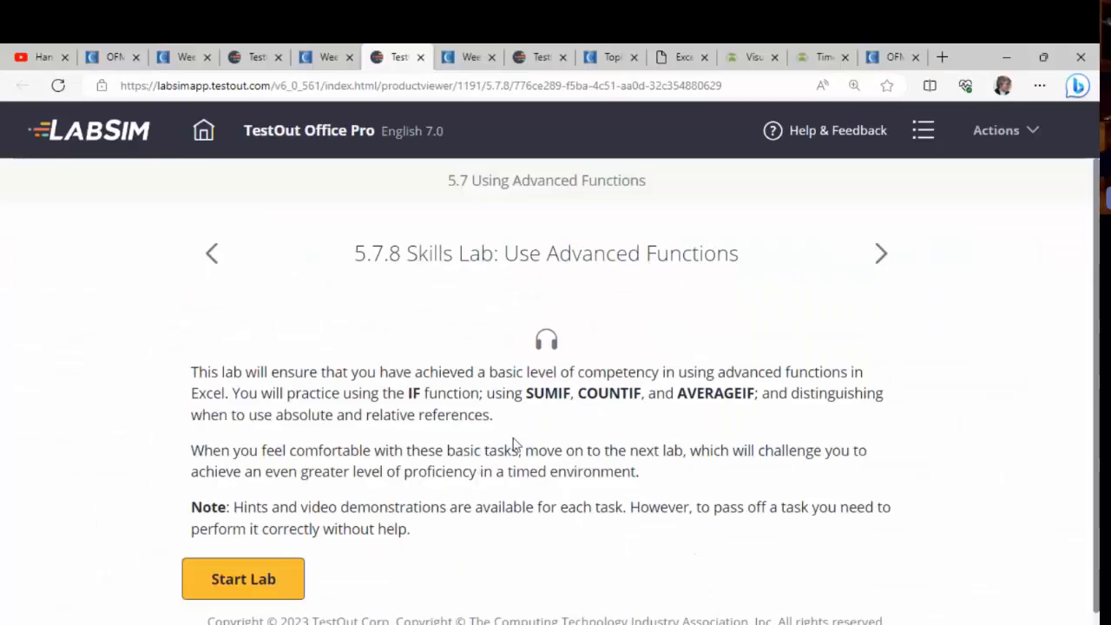
left_click(470, 57)
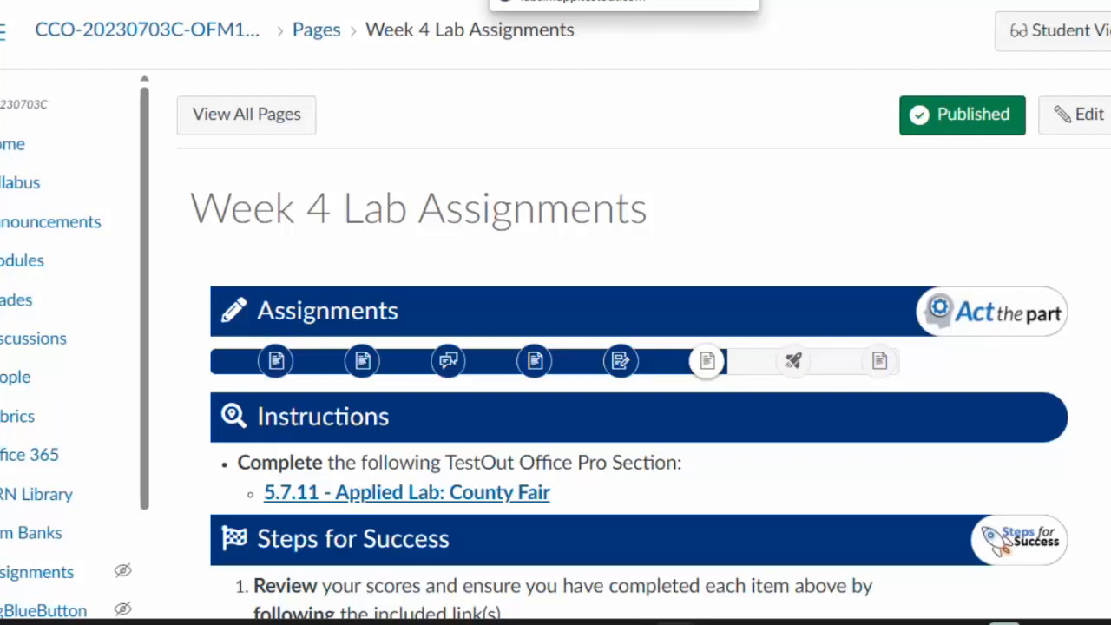
left_click(531, 2)
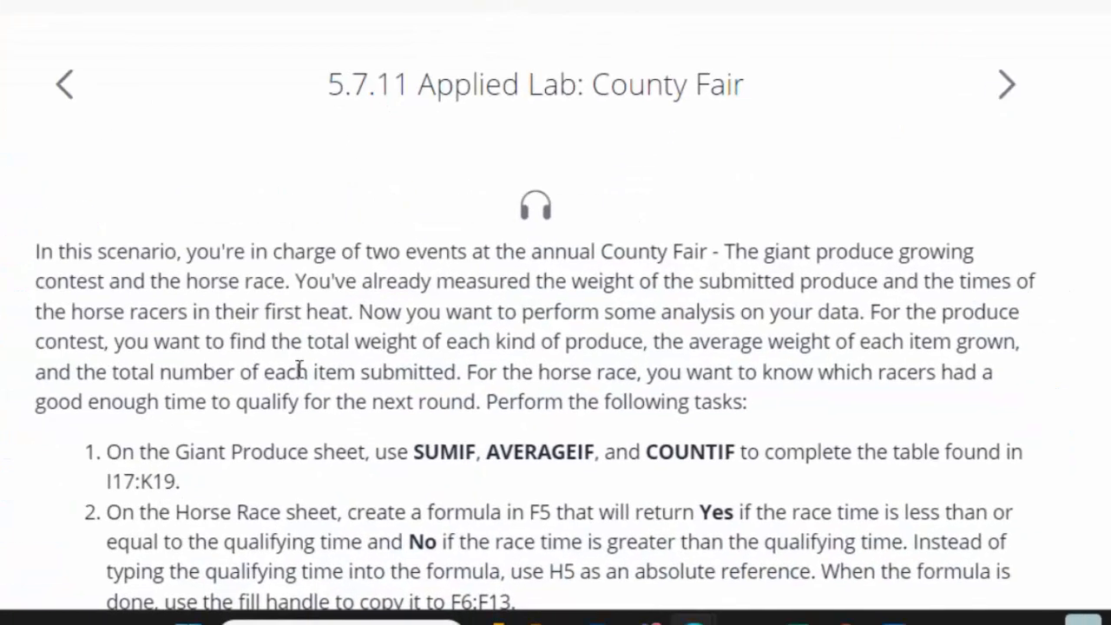
Read the Giant Produce and Horse Race tasks of the County Fair lab and launch the lab
scroll(299, 370, "down", 2)
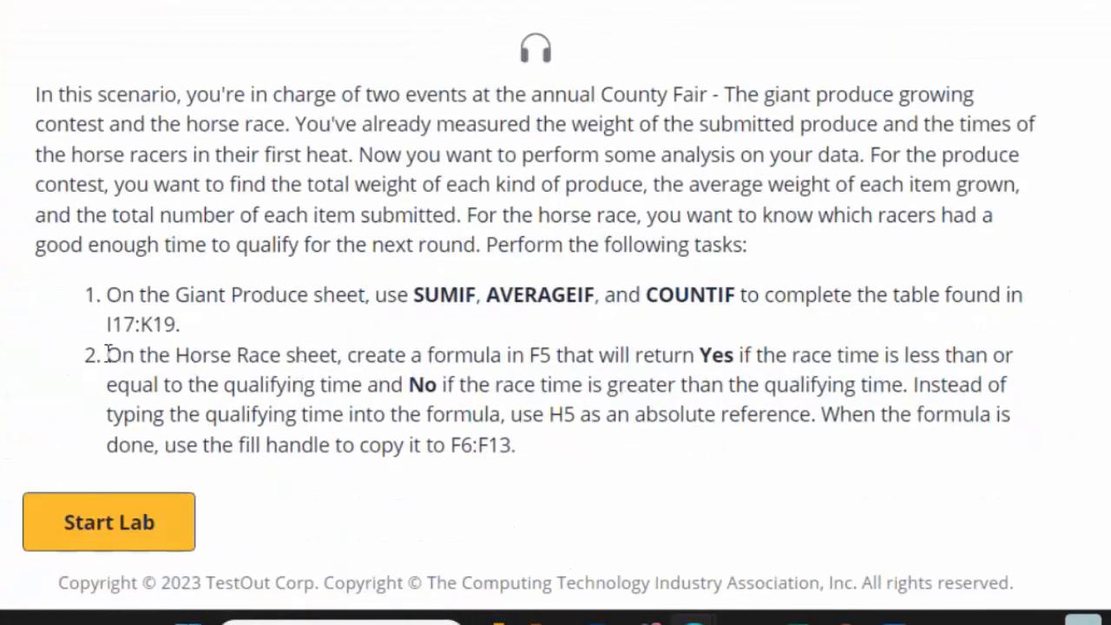
left_click_drag(106, 354, 735, 354)
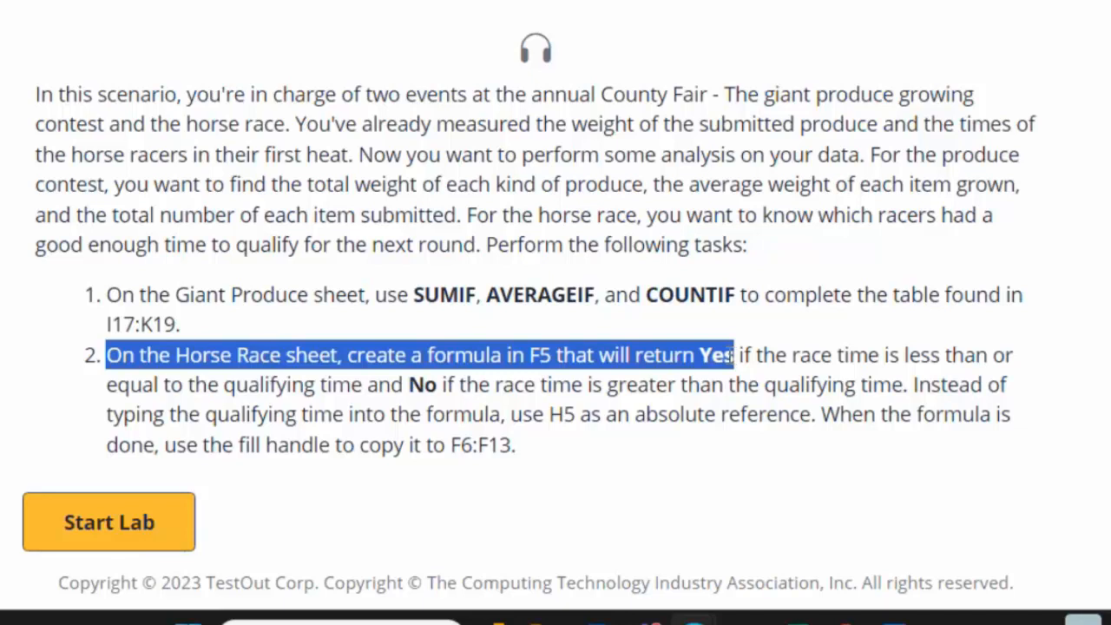
left_click(500, 284)
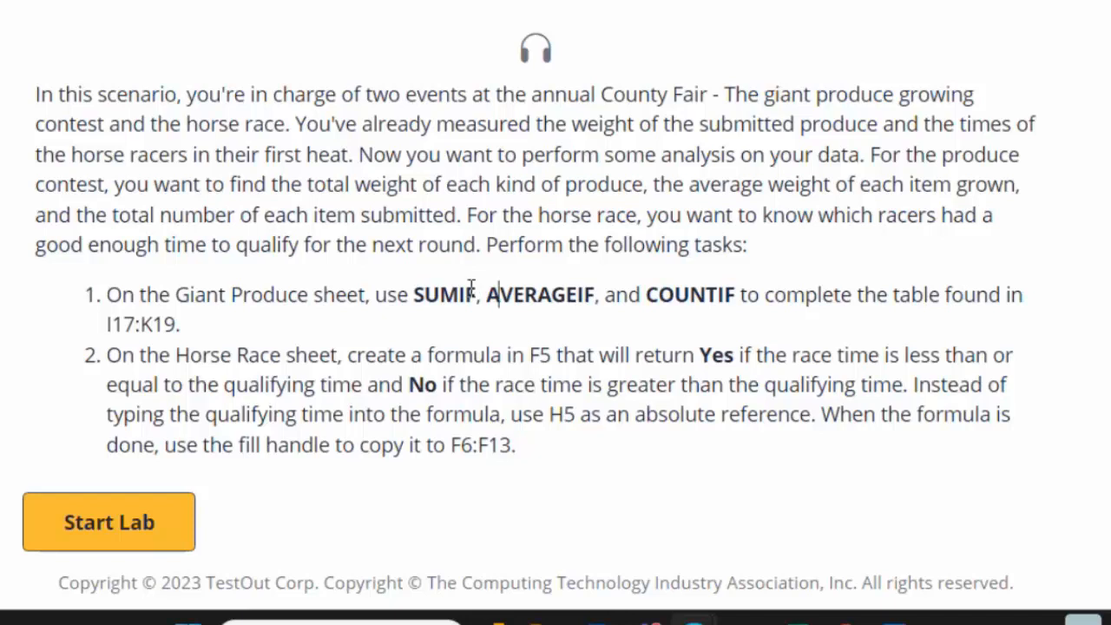
left_click(87, 528)
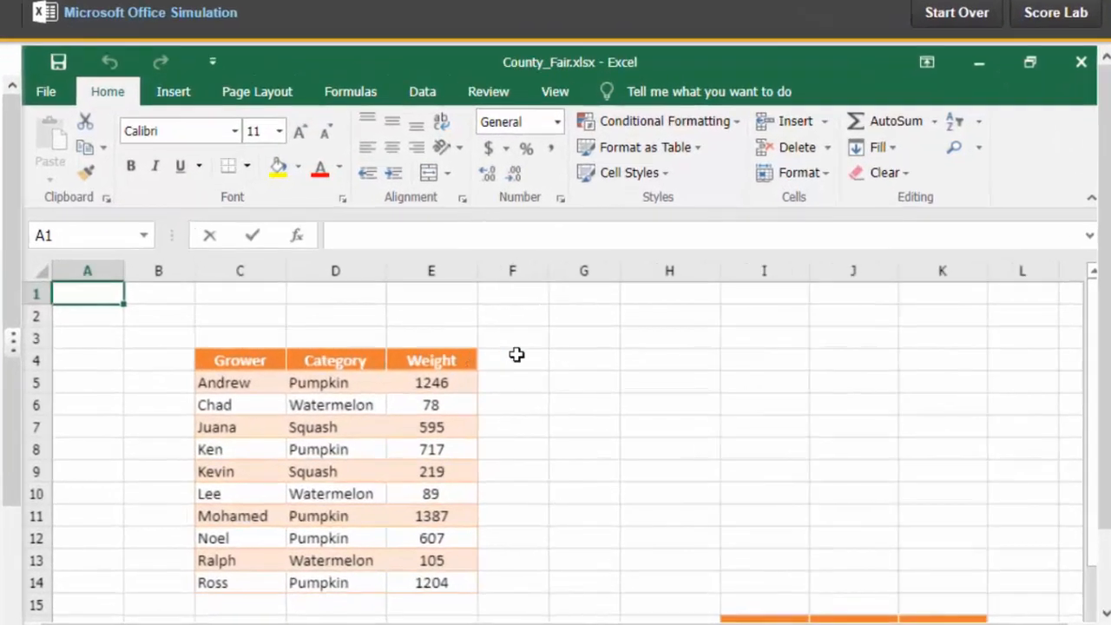
Insert a SUMIF function in the Pumpkin Total Weight cell I17 of the Giant Produce sheet, with the Category cells D5:D14 as range
scroll(550, 346, "down", 1)
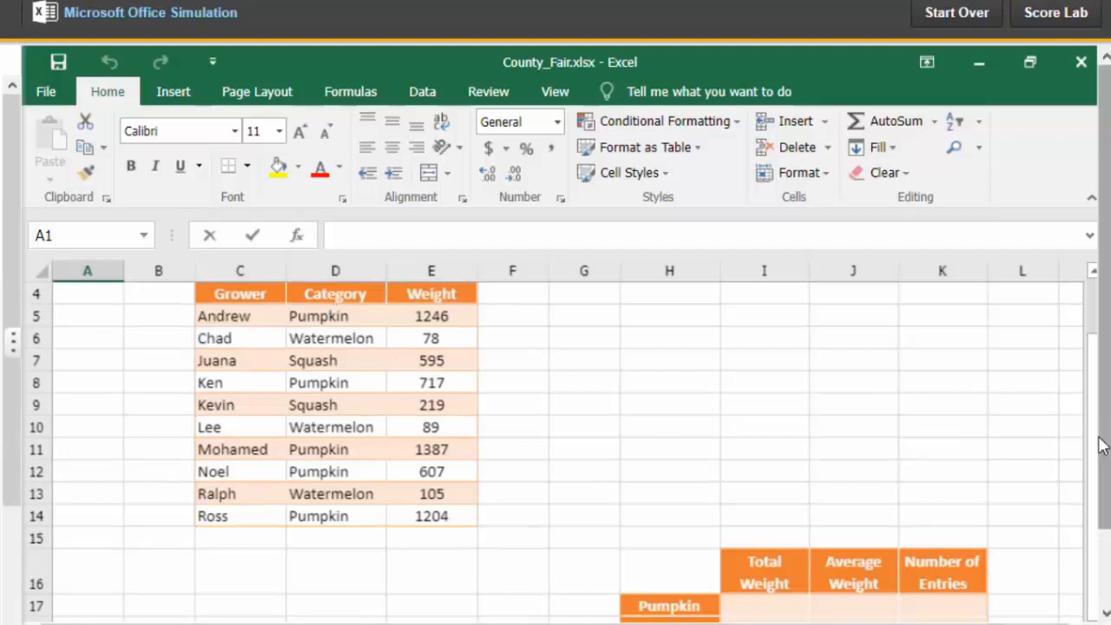
left_click_drag(1103, 460, 1107, 554)
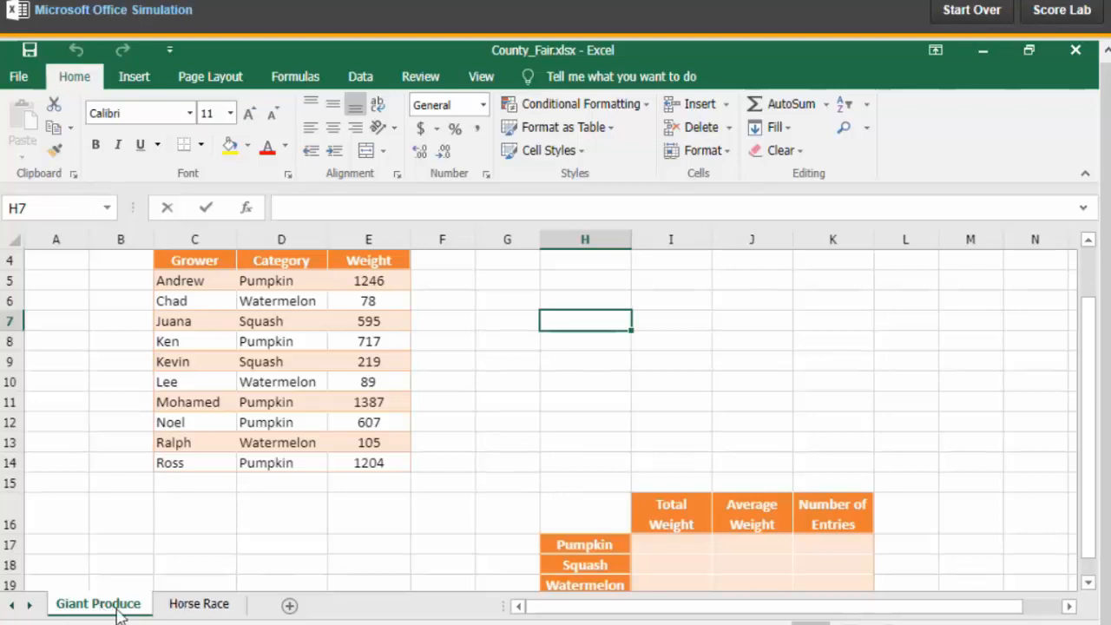
left_click(662, 544)
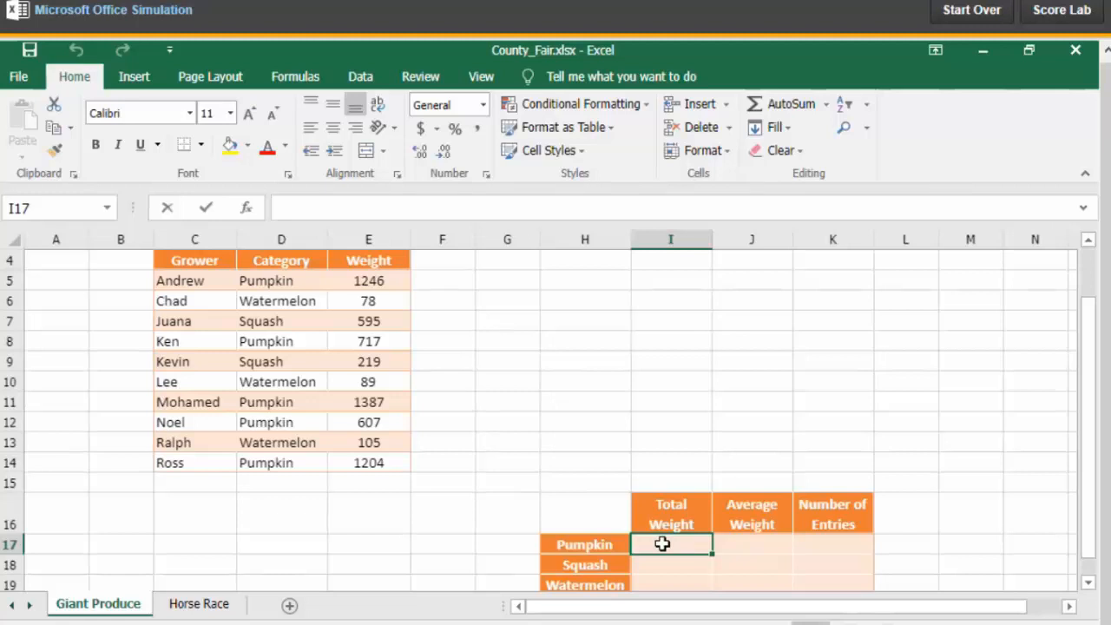
left_click(290, 80)
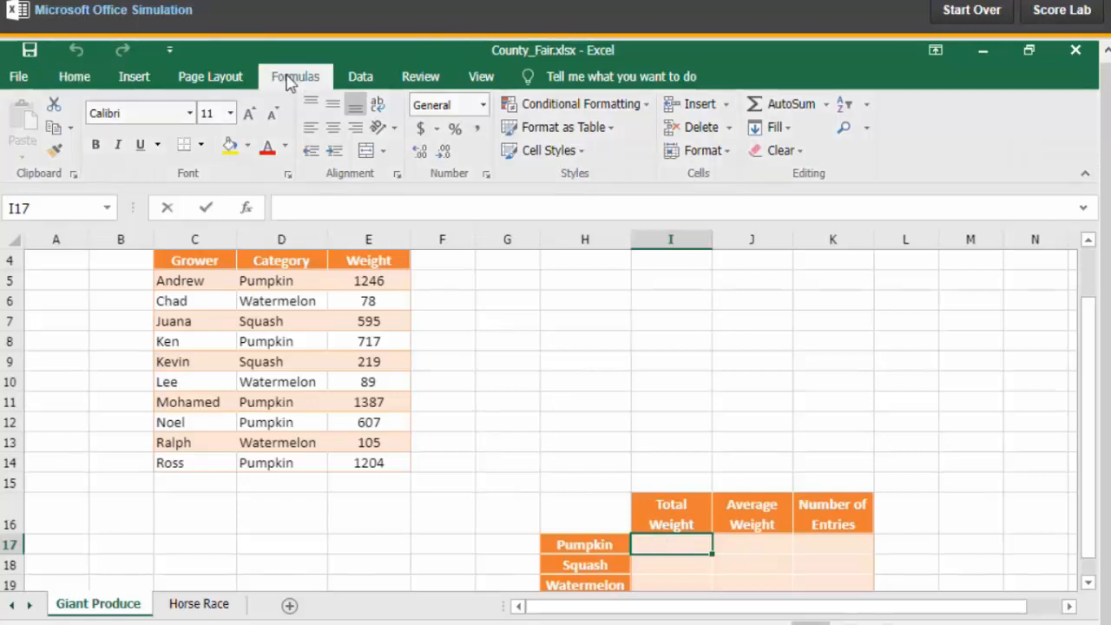
left_click(363, 128)
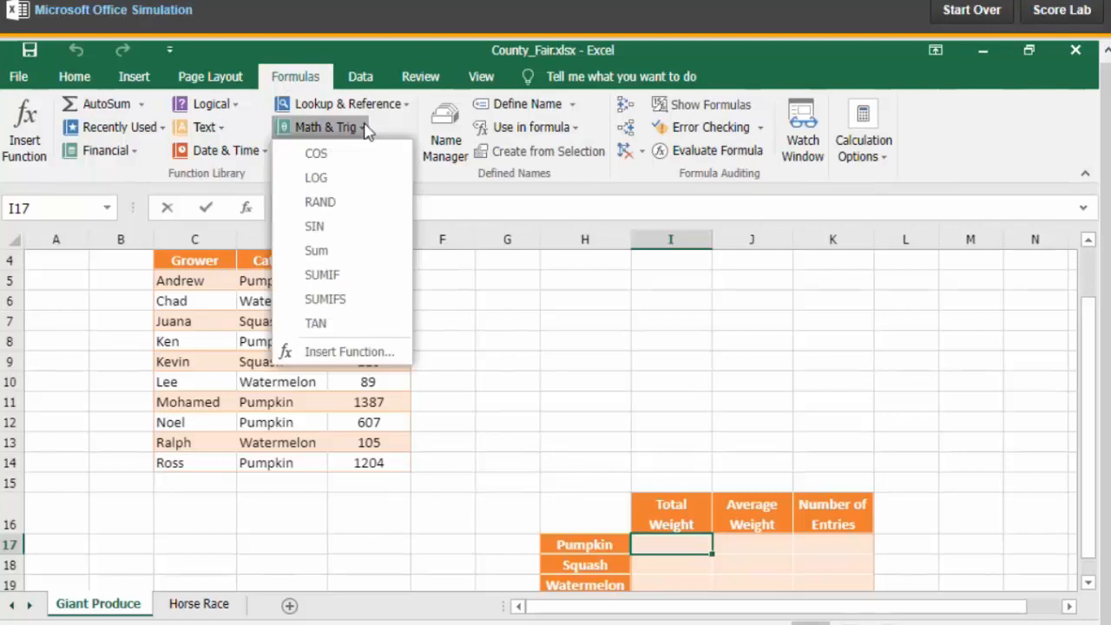
left_click(341, 276)
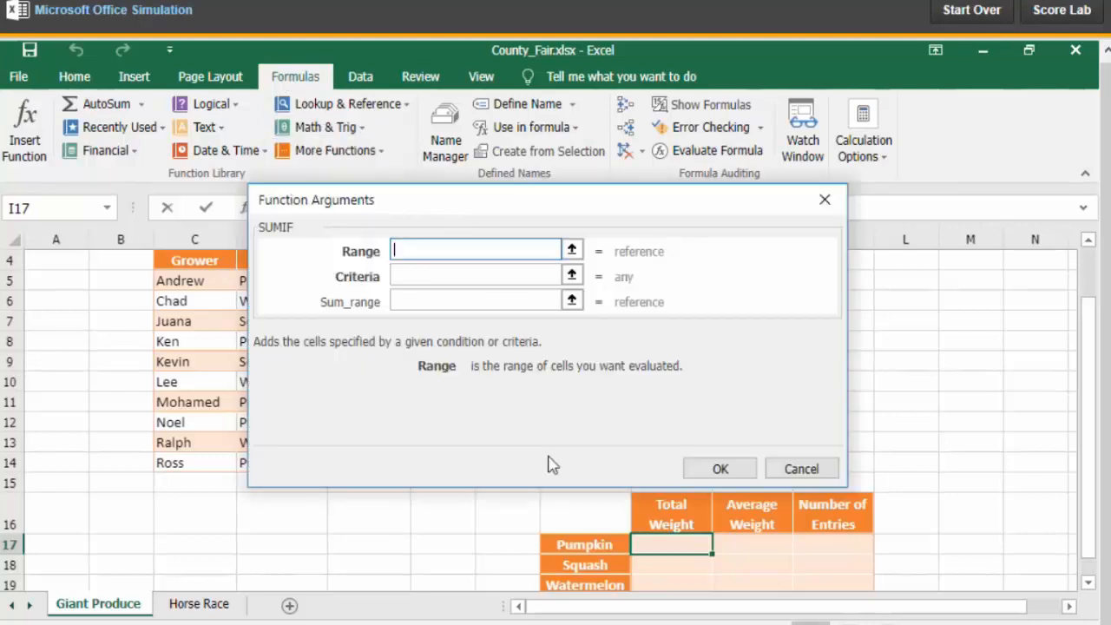
left_click_drag(469, 219, 641, 187)
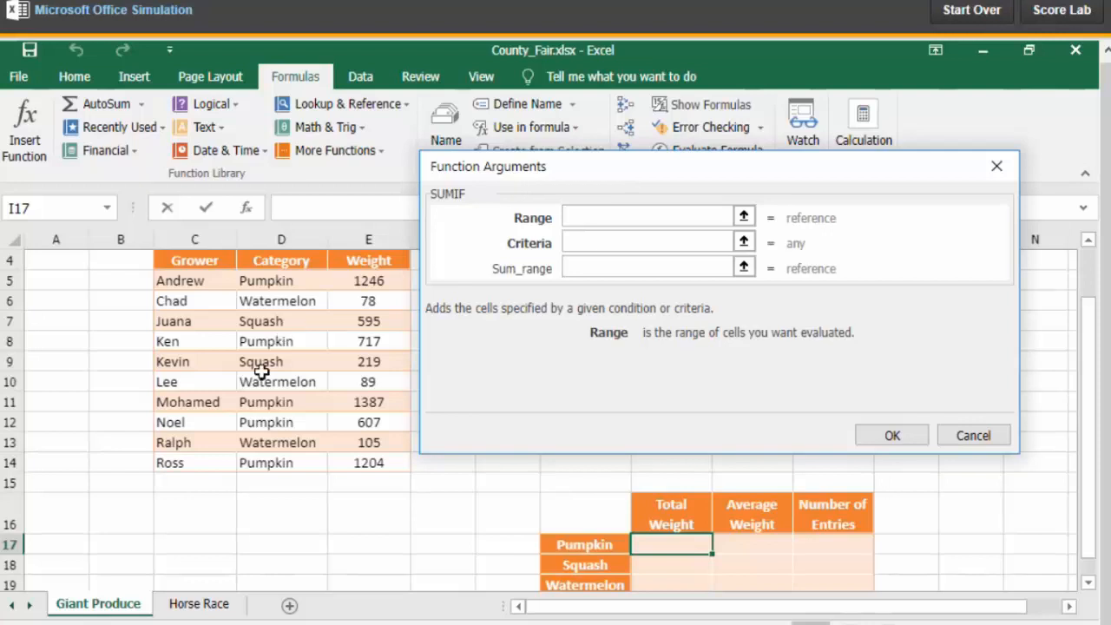
left_click(585, 219)
left_click_drag(269, 280, 280, 461)
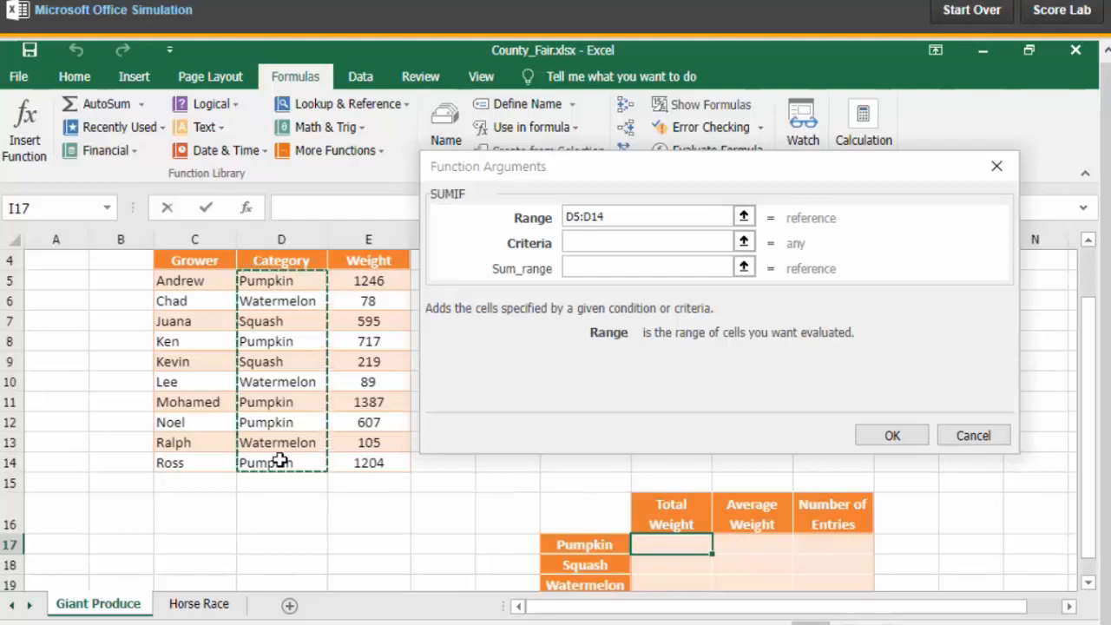
Complete the Pumpkin SUMIF with criteria "Pumpkin" and the Weight cells E5:E14 as sum range
left_click(603, 243)
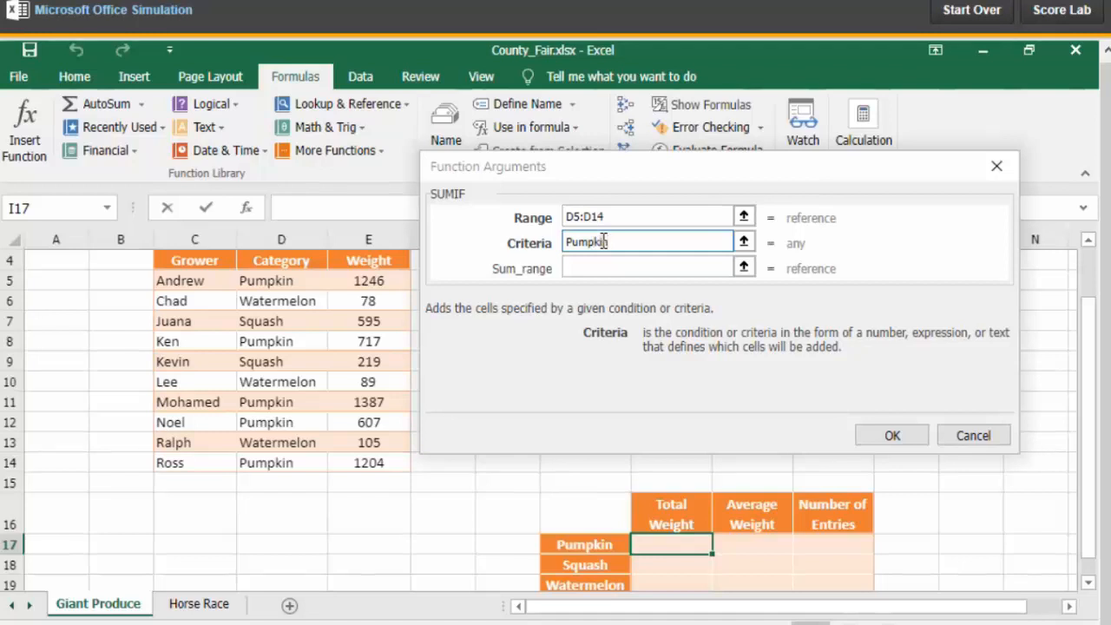
key("Tab")
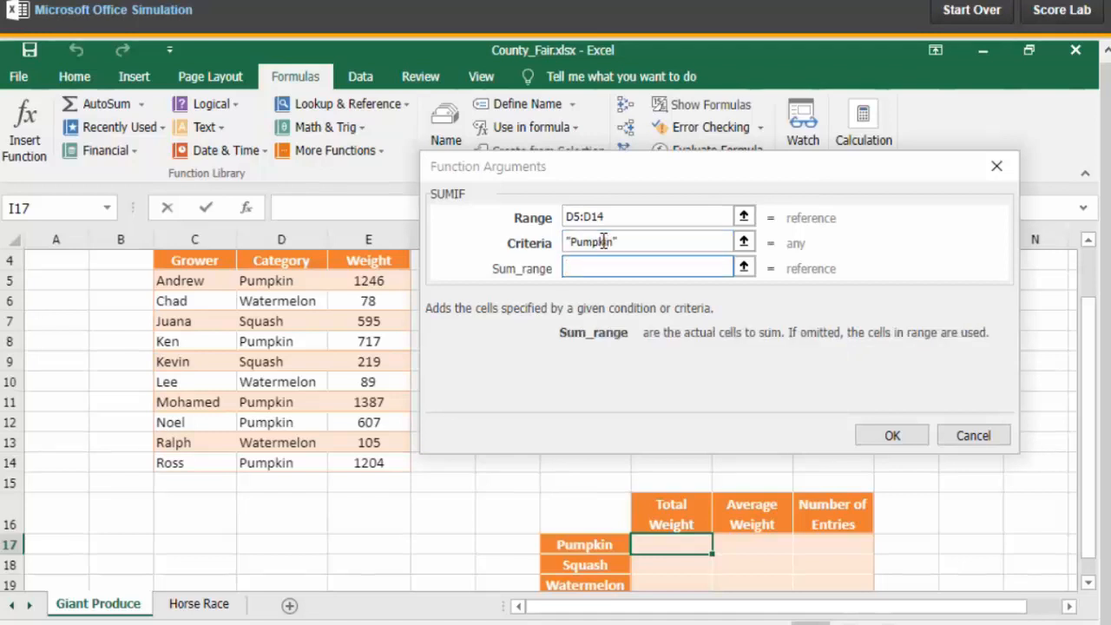
left_click_drag(365, 280, 362, 457)
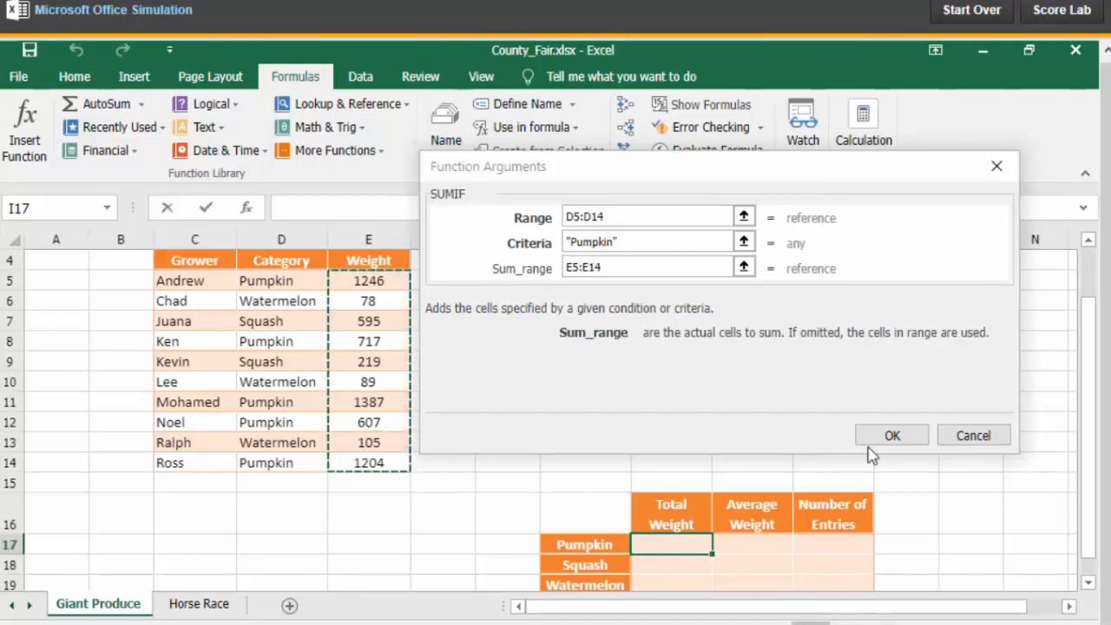
left_click(893, 436)
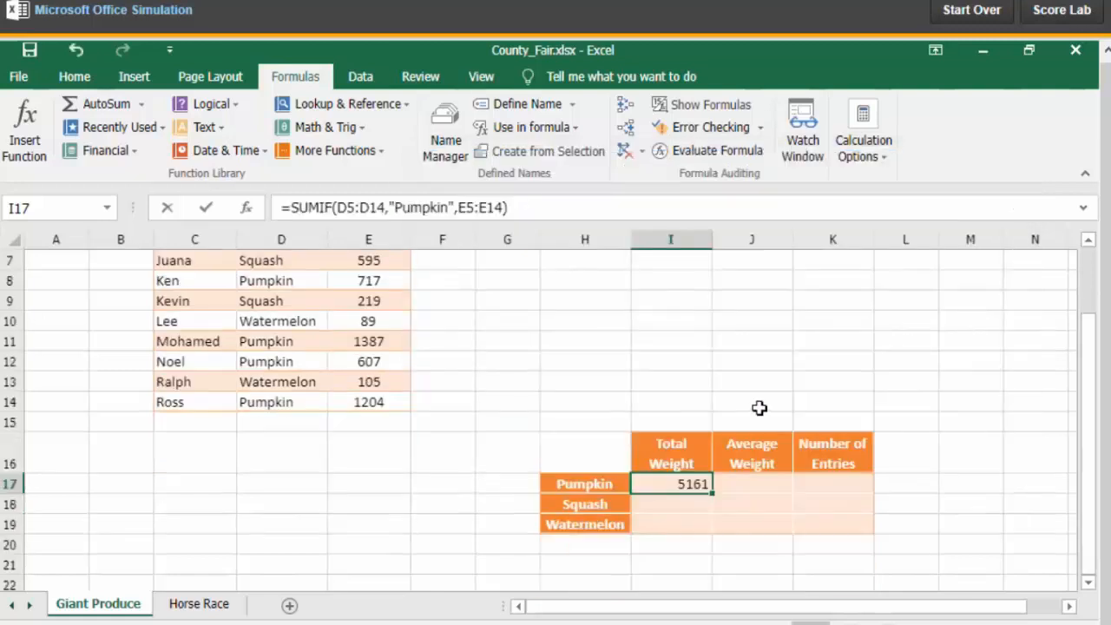
Insert a SUMIF function in the Squash Total Weight cell I18 with range D5:D14
scroll(721, 417, "down", 1)
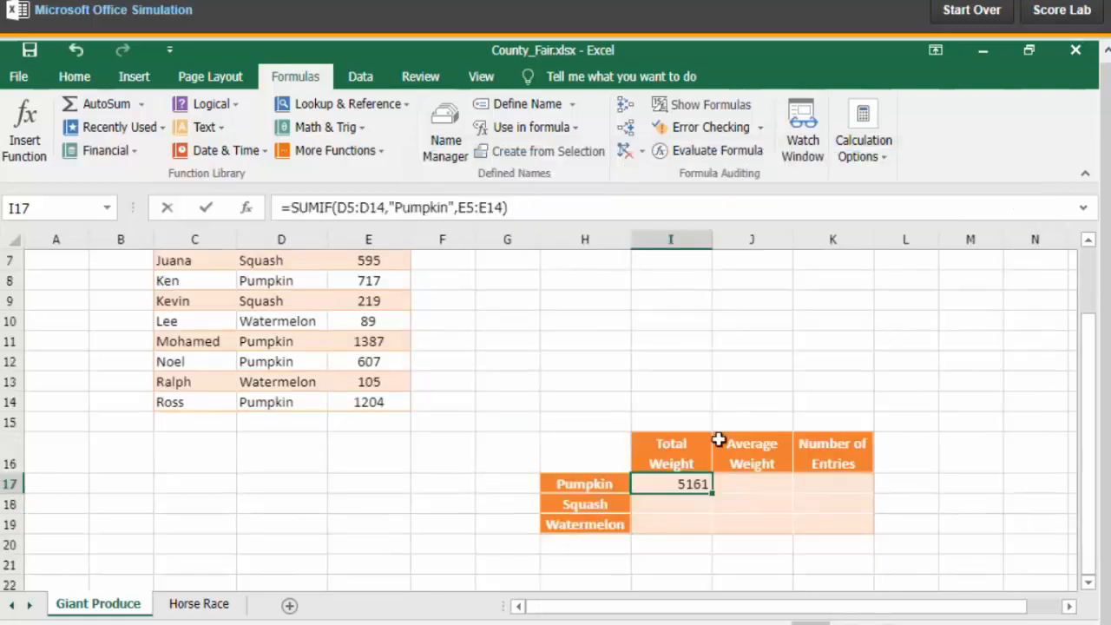
left_click(650, 504)
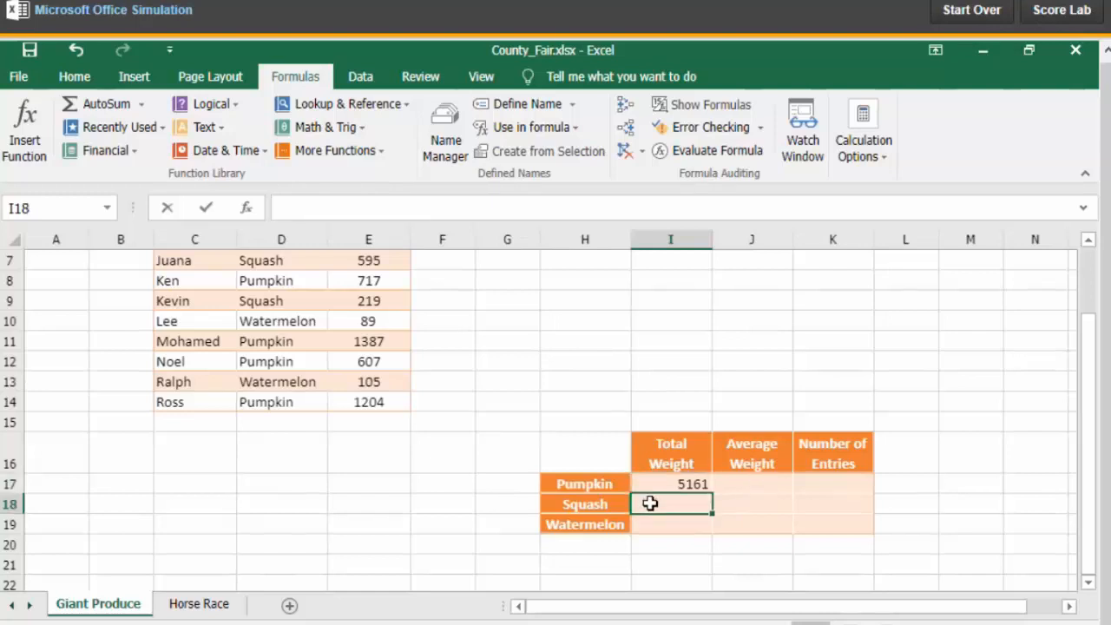
left_click(365, 129)
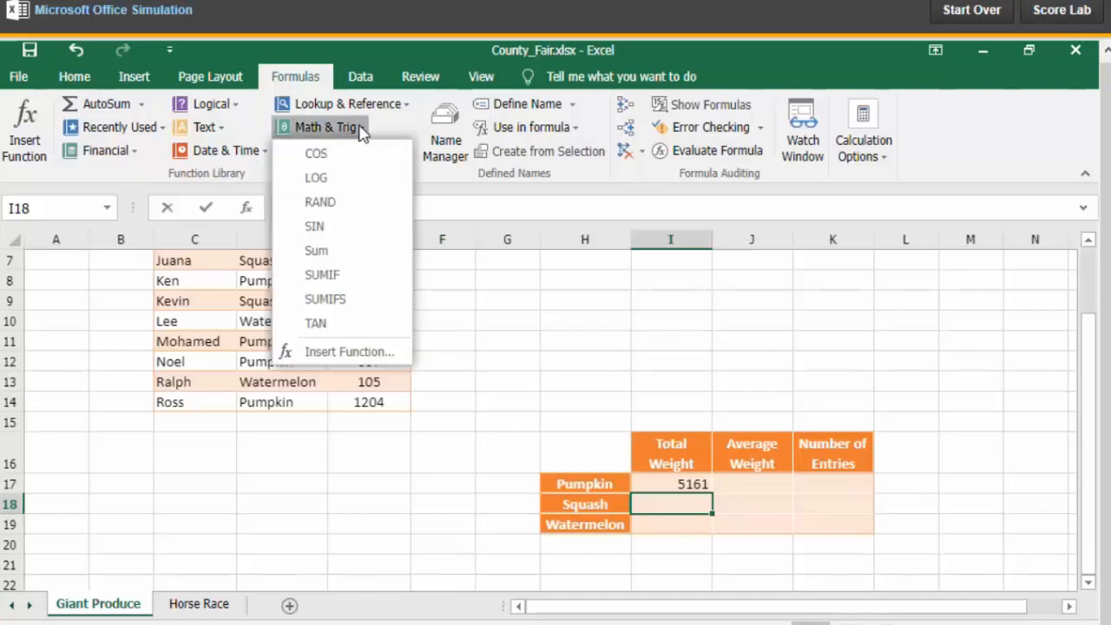
left_click(326, 274)
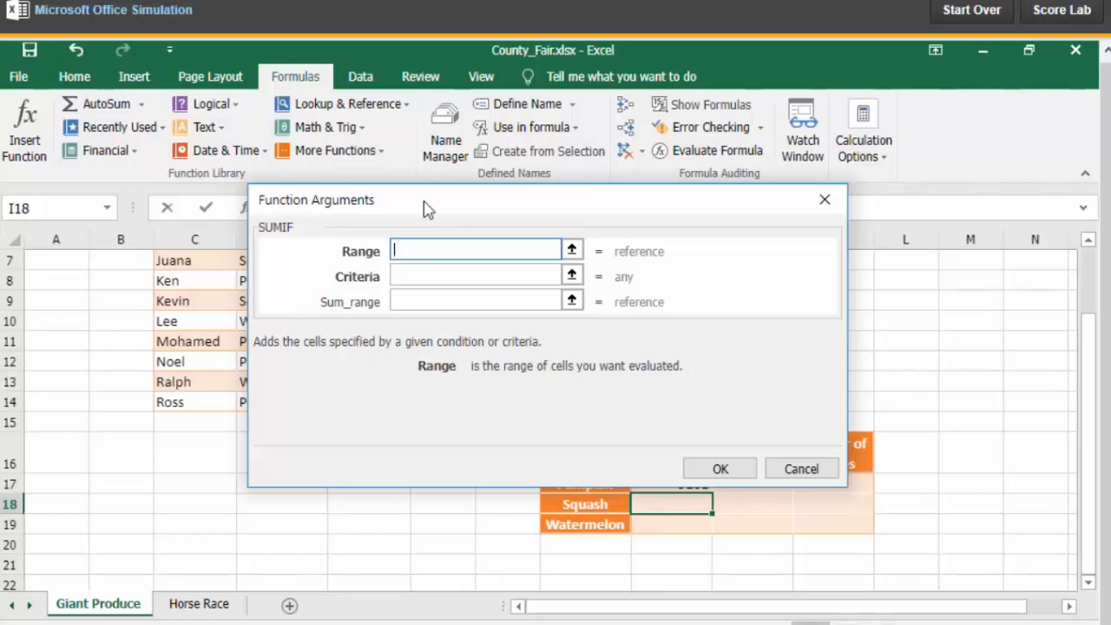
left_click_drag(426, 208, 420, 385)
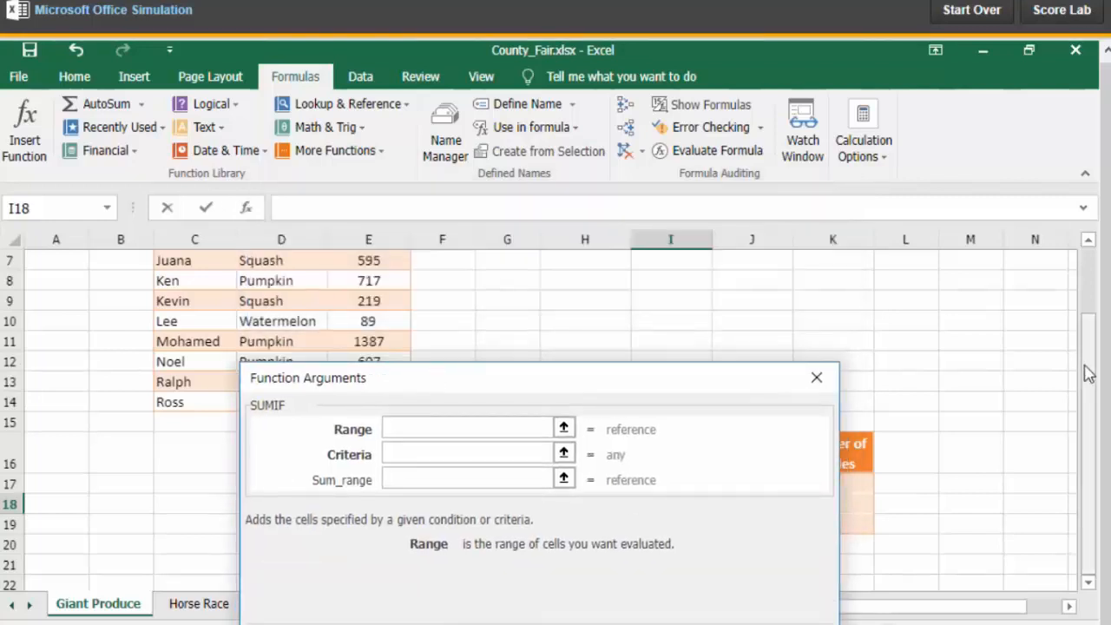
left_click_drag(1085, 373, 1092, 347)
left_click_drag(278, 301, 257, 484)
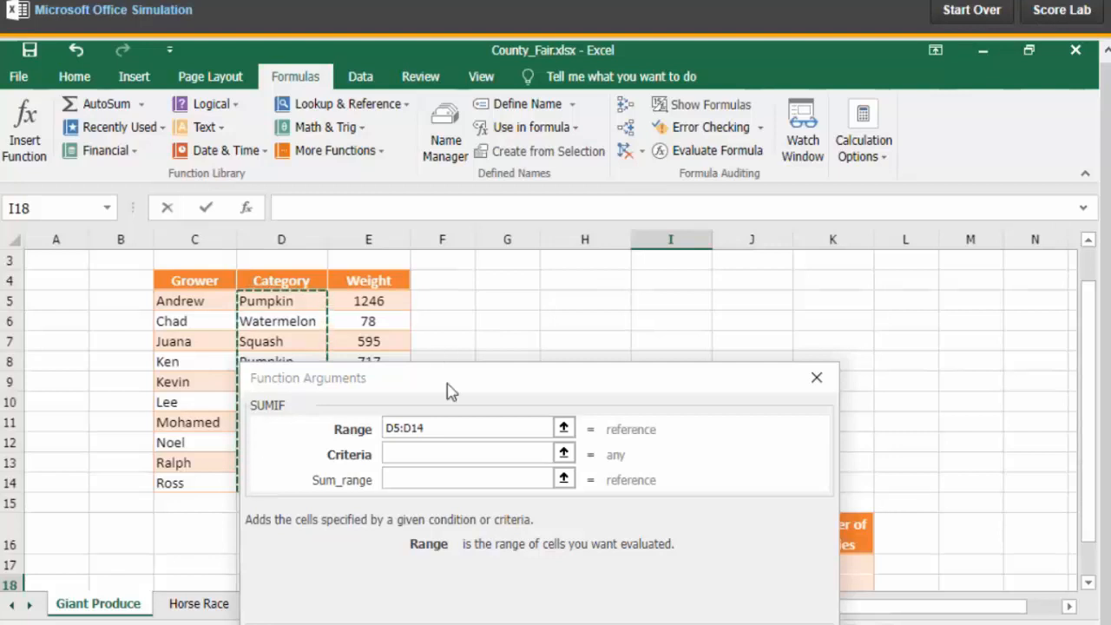
left_click_drag(447, 387, 670, 205)
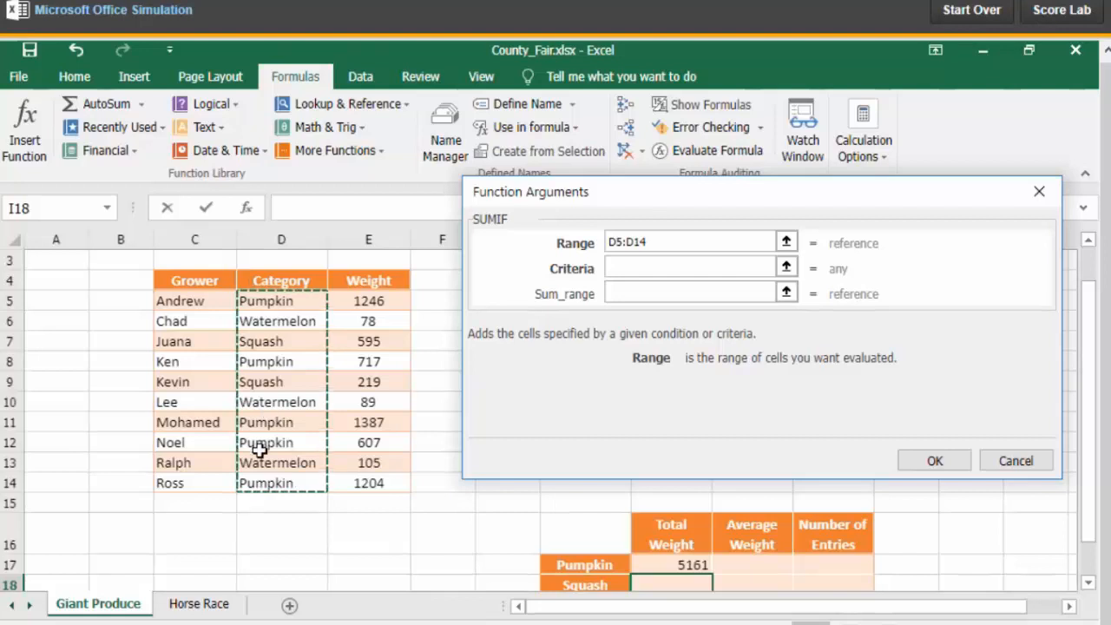
Complete the Squash SUMIF with criteria "Squash" and sum range E5:E14
left_click(655, 269)
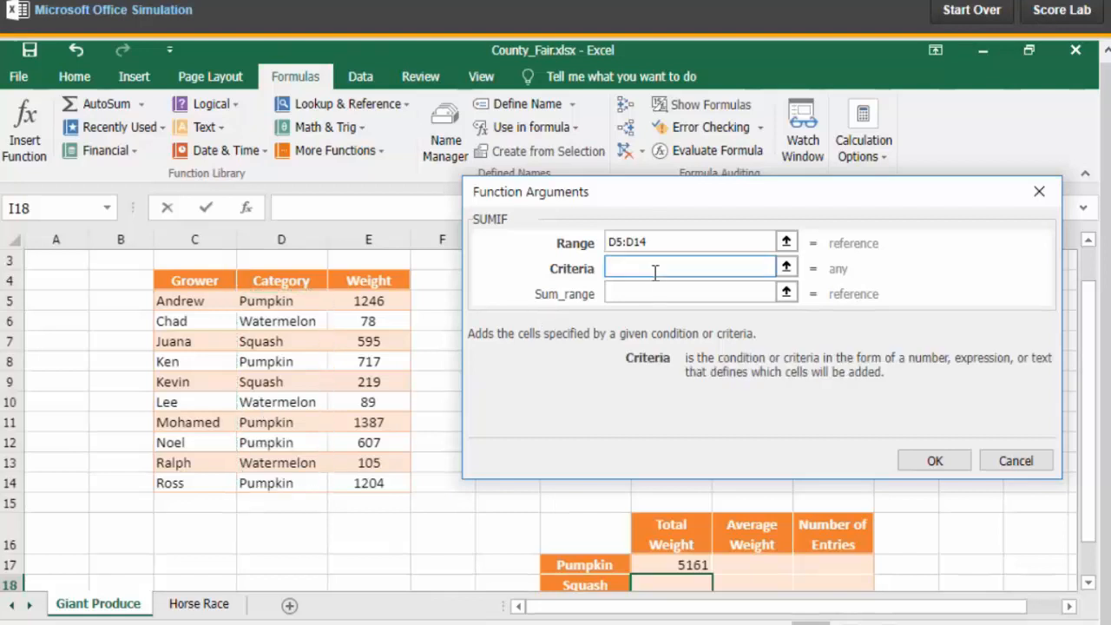
type("Squash")
left_click(634, 293)
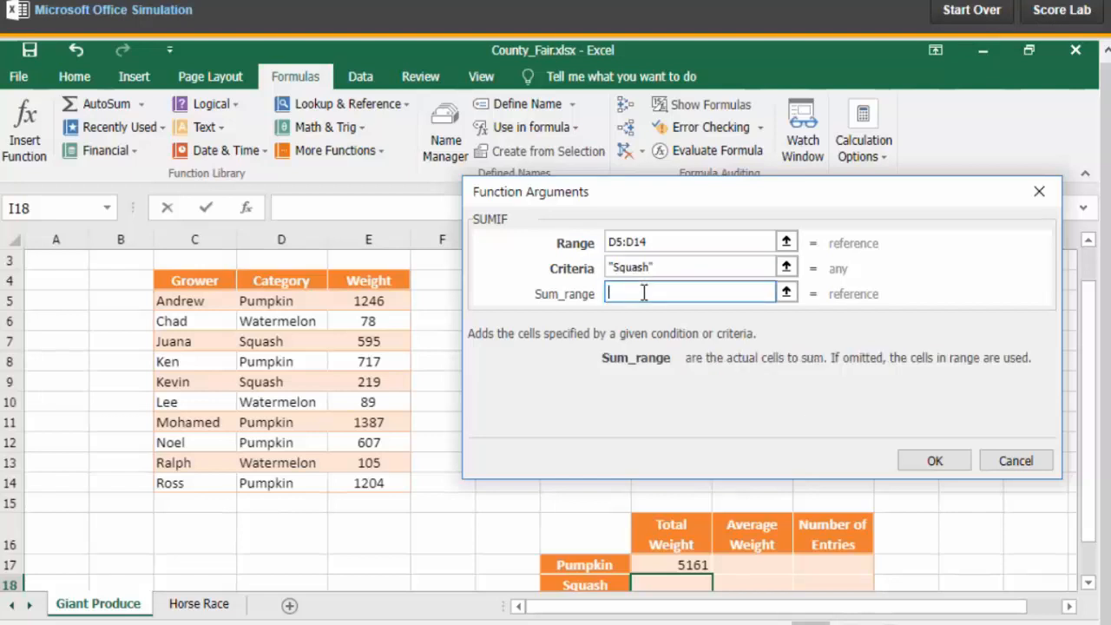
left_click_drag(384, 303, 372, 483)
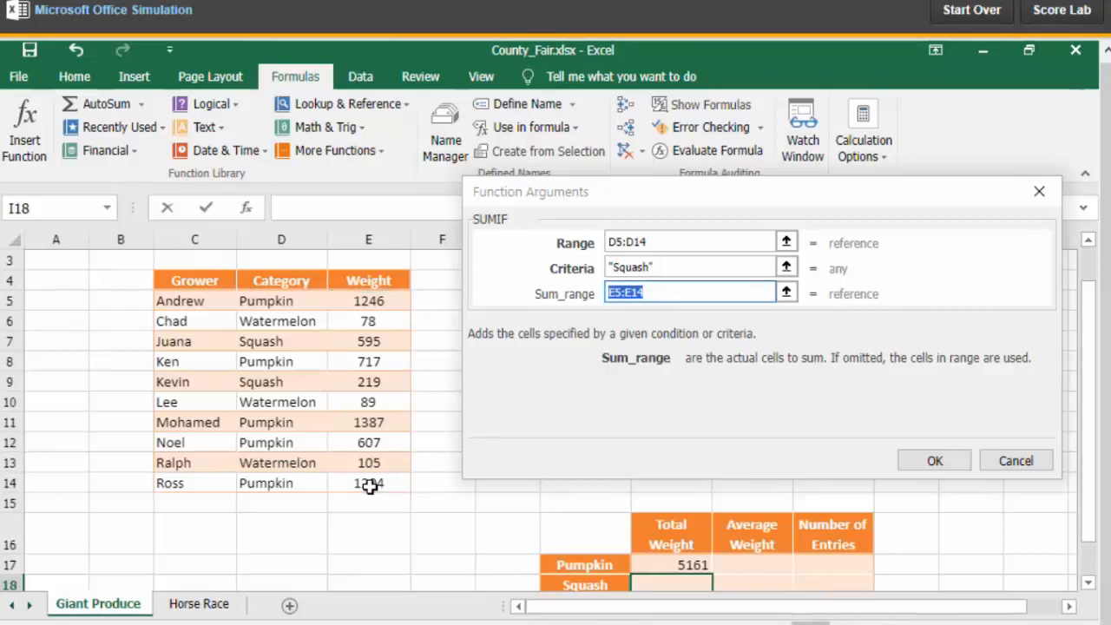
left_click(932, 460)
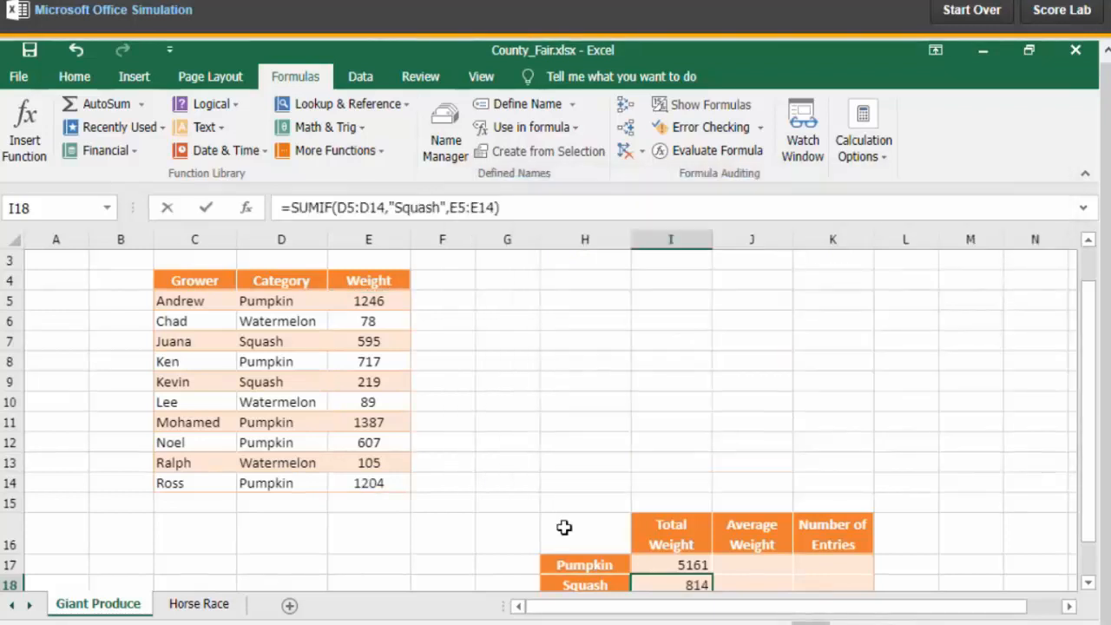
Insert a SUMIF function in the Watermelon Total Weight cell I19 with range D5:D14
scroll(646, 425, "down", 1)
left_click(661, 543)
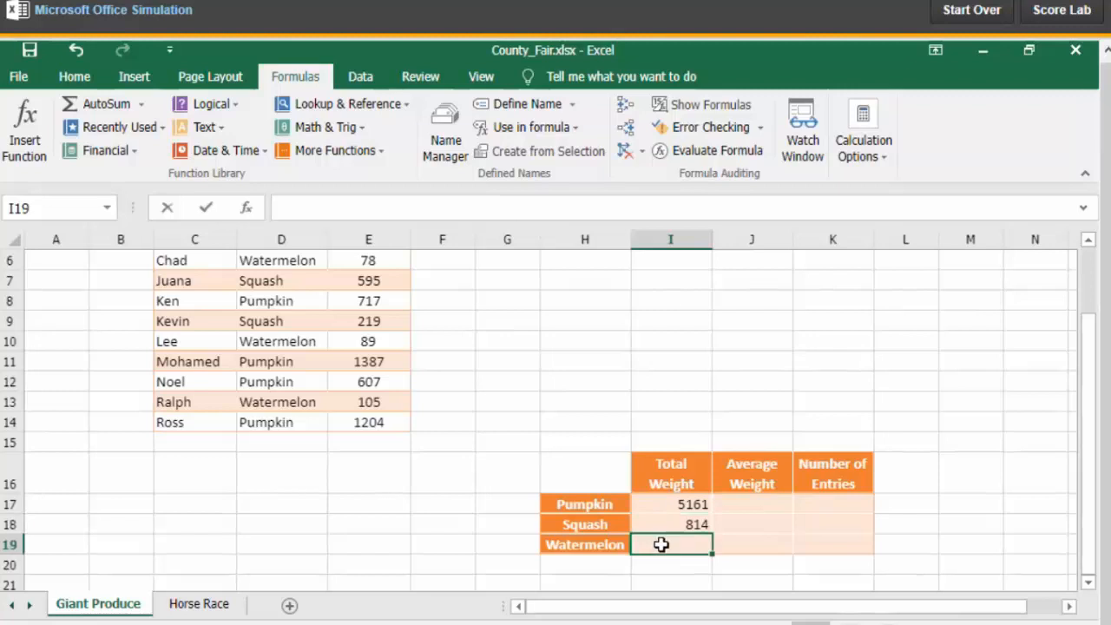
left_click(360, 130)
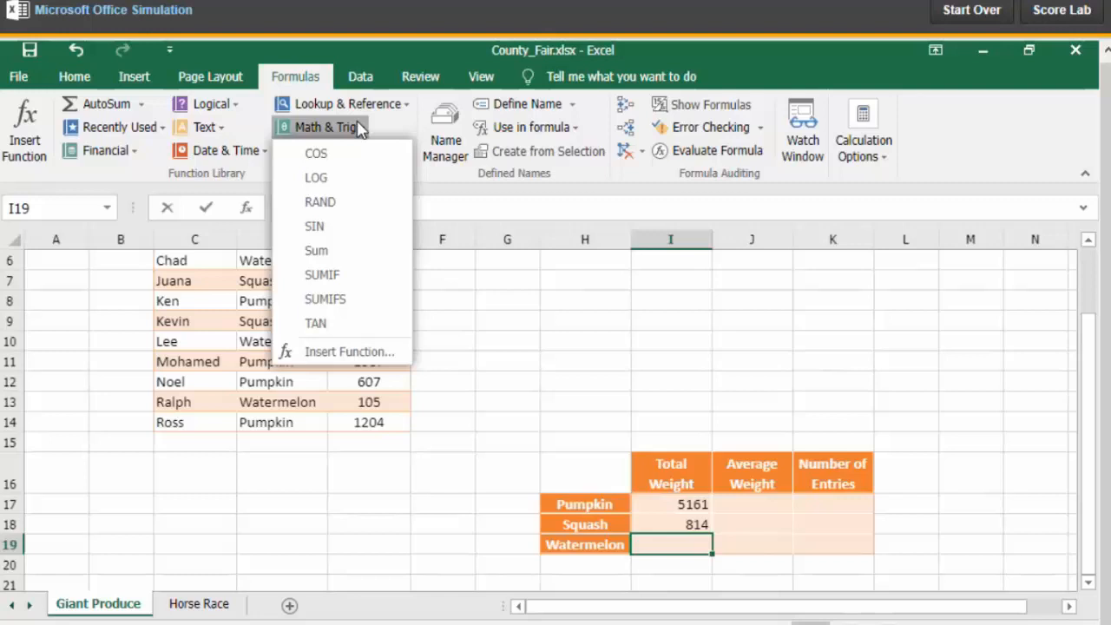
left_click(338, 273)
left_click_drag(486, 210, 831, 117)
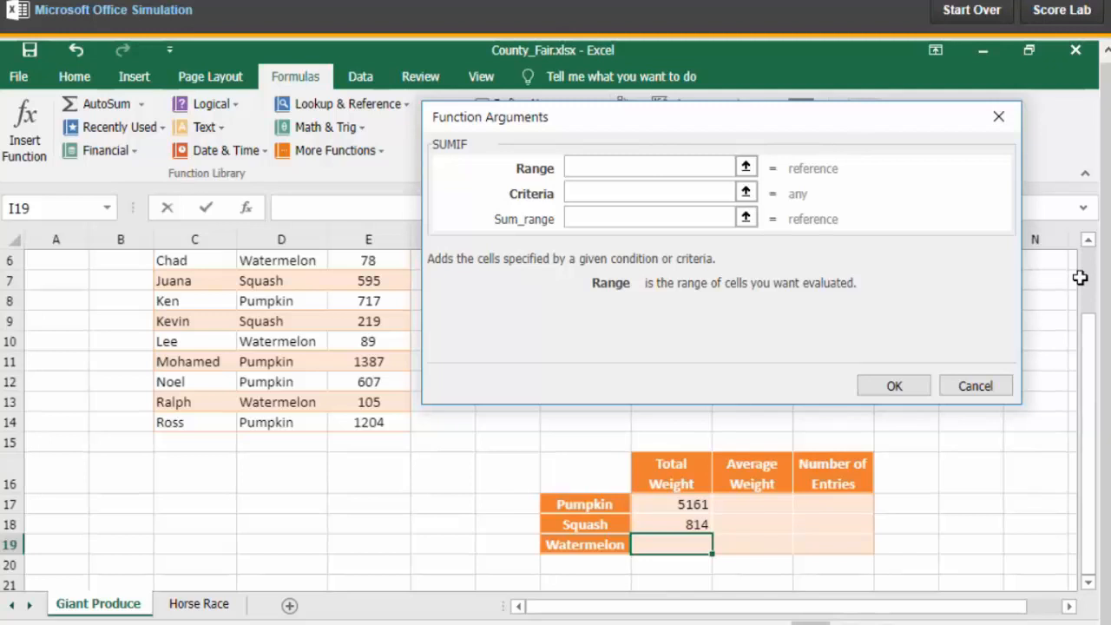
scroll(1089, 335, "up", 2)
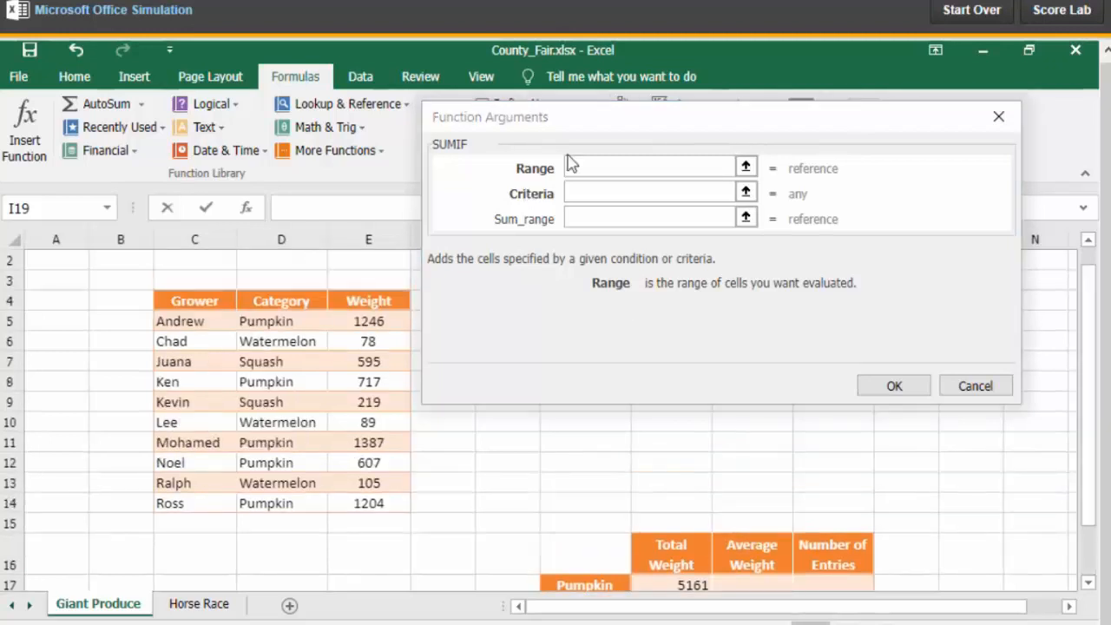
left_click_drag(287, 321, 260, 504)
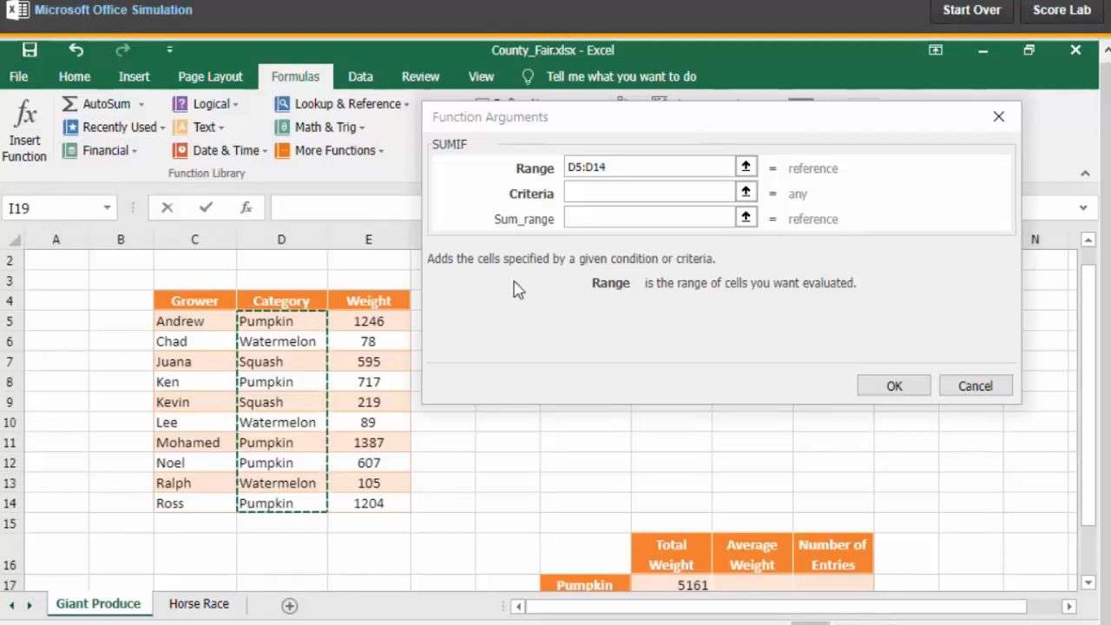
Complete the Watermelon SUMIF with criteria "Watermelon" and sum range E5:E14
left_click(582, 191)
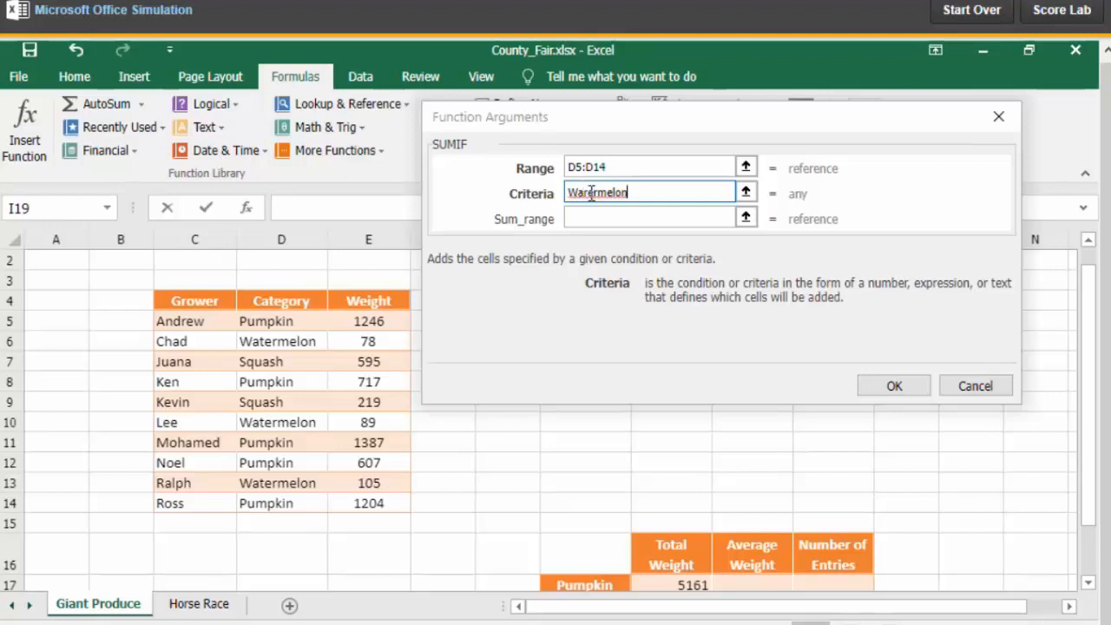
left_click(591, 193)
left_click(606, 270)
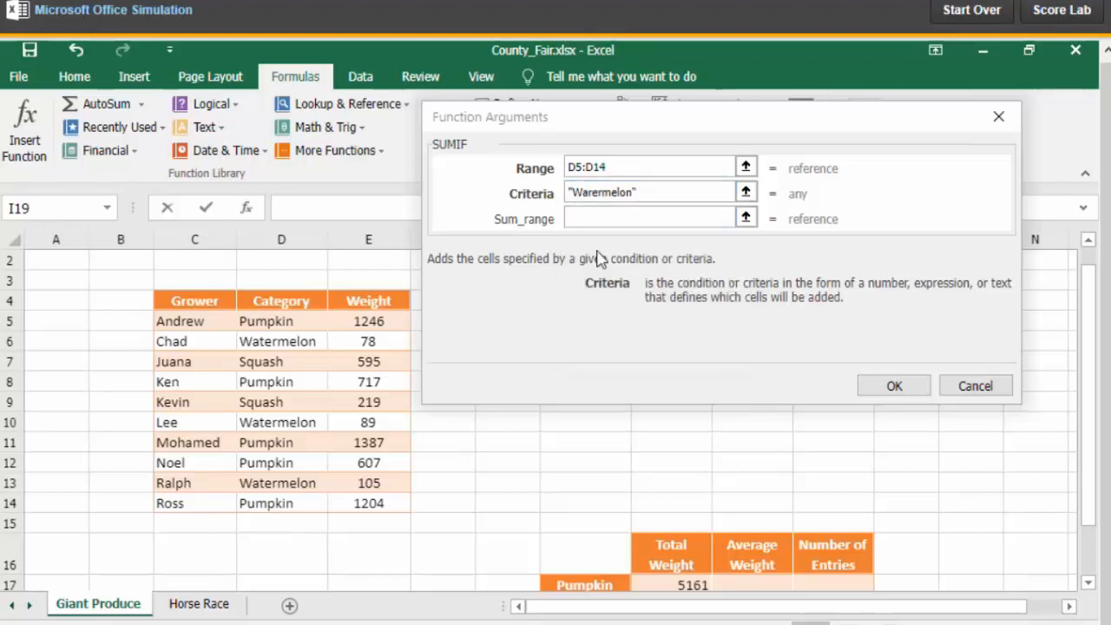
left_click_drag(630, 196, 496, 198)
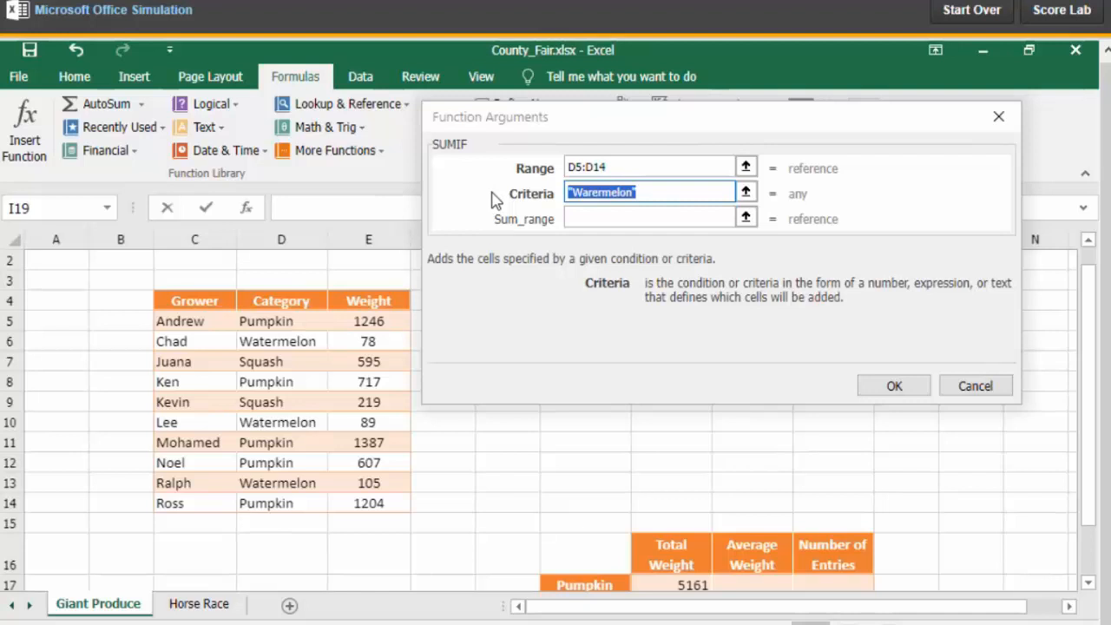
type("Wat")
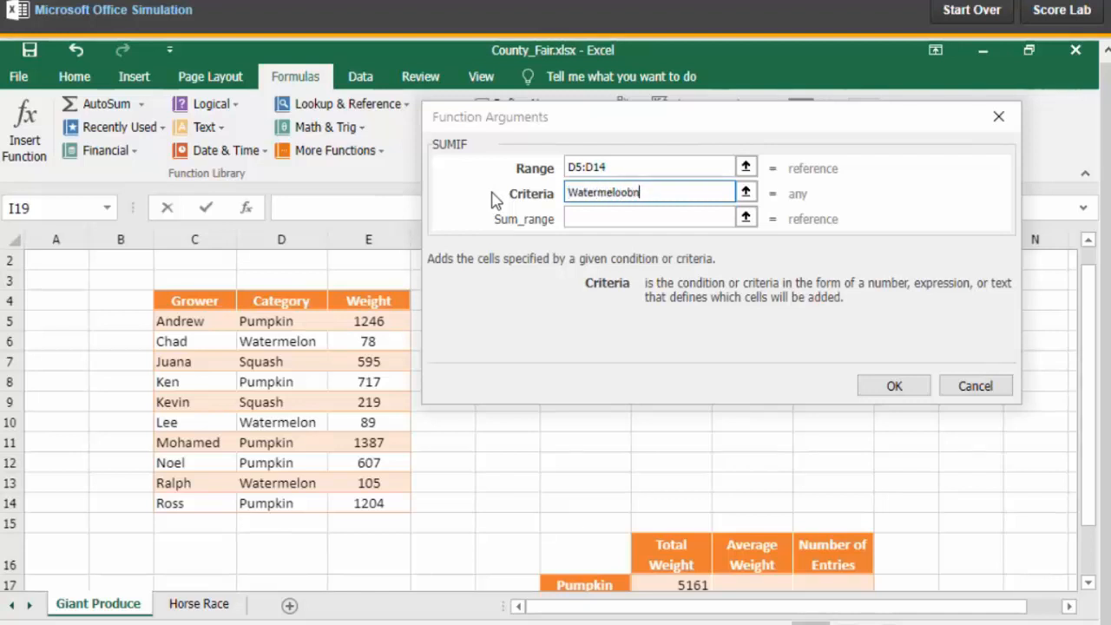
type("ermelon")
key("Tab")
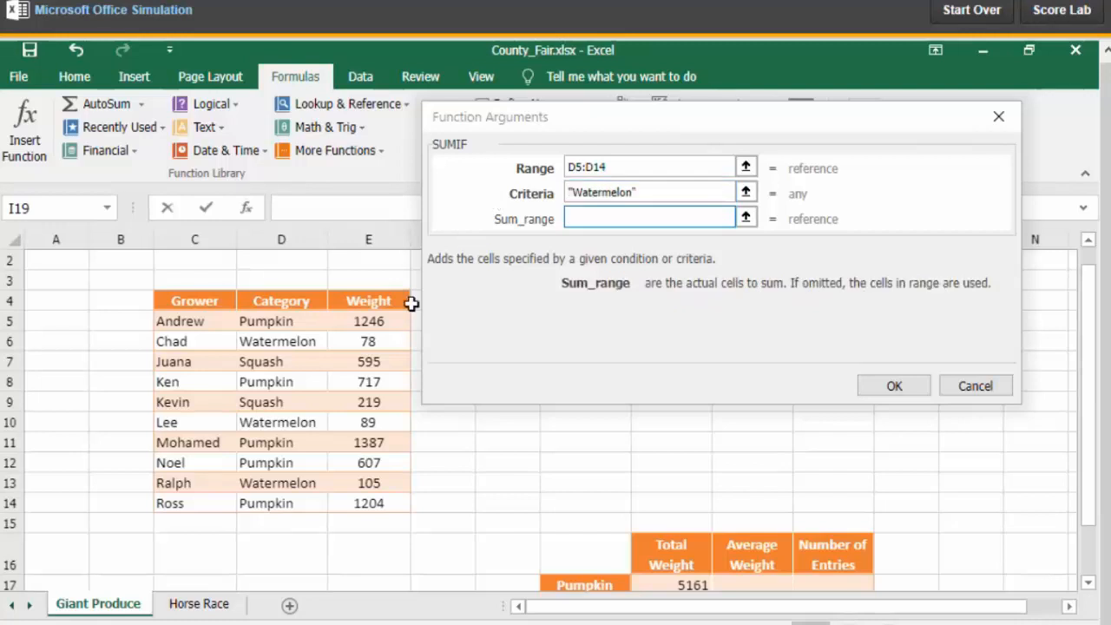
left_click_drag(364, 317, 347, 496)
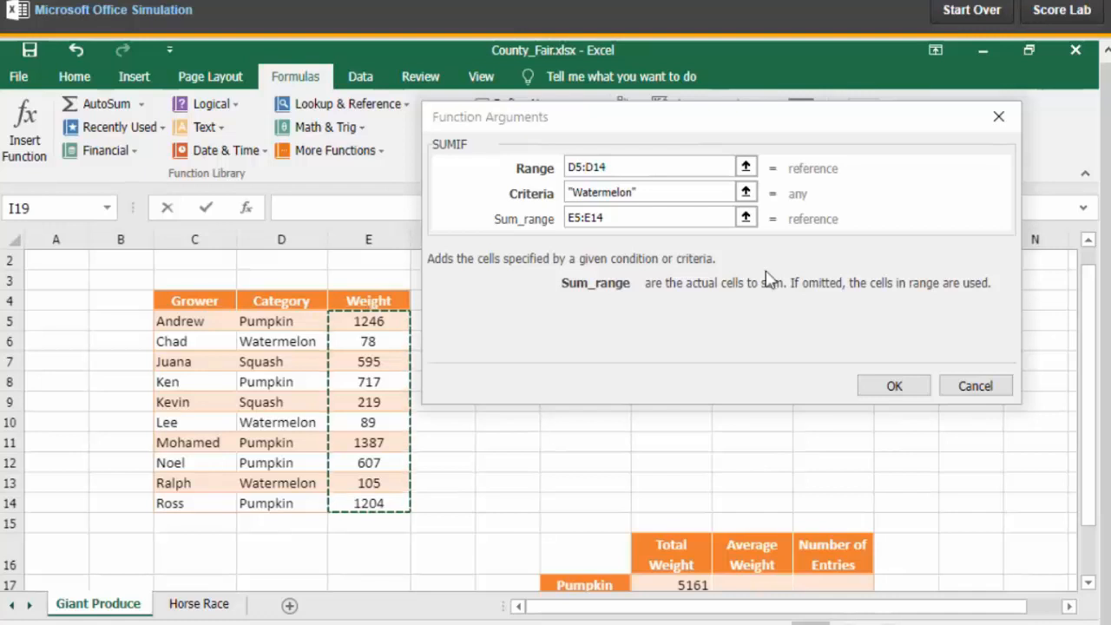
left_click(875, 384)
scroll(769, 397, "down", 2)
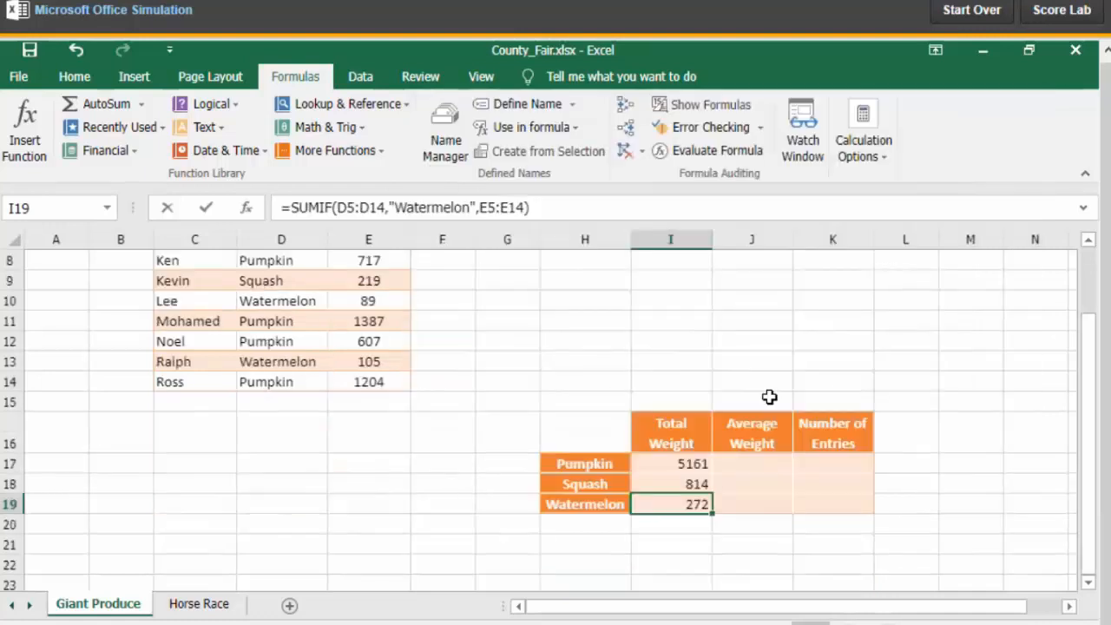
Insert an AVERAGEIF function in the Pumpkin Average Weight cell J17 with range D5:D14
left_click(687, 458)
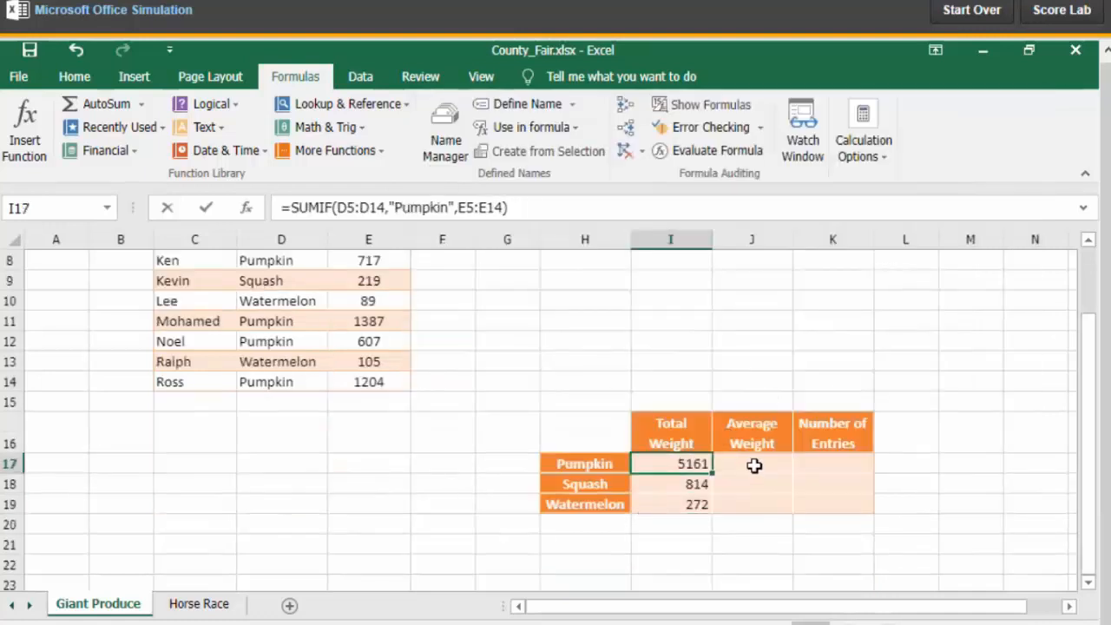
scroll(425, 414, "up", 1)
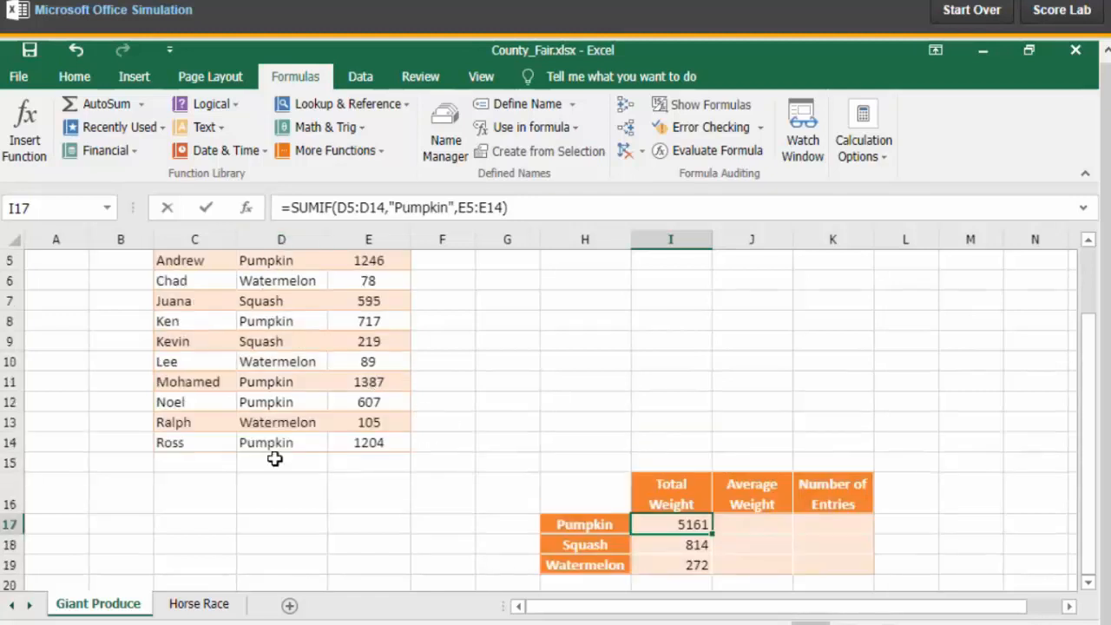
left_click(765, 526)
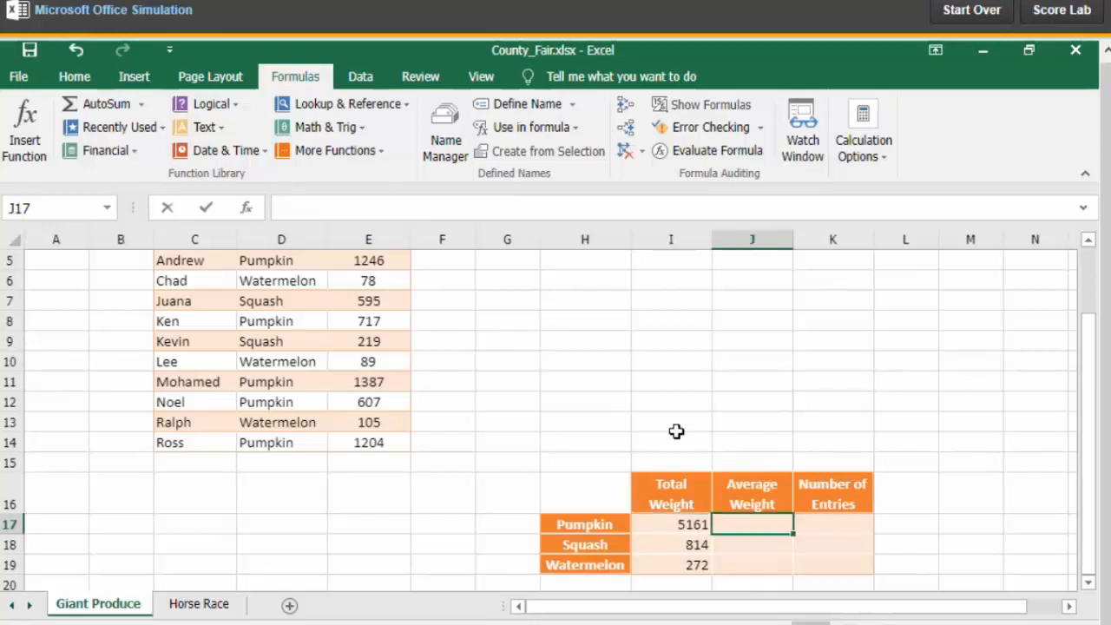
scroll(676, 432, "up", 1)
left_click(377, 151)
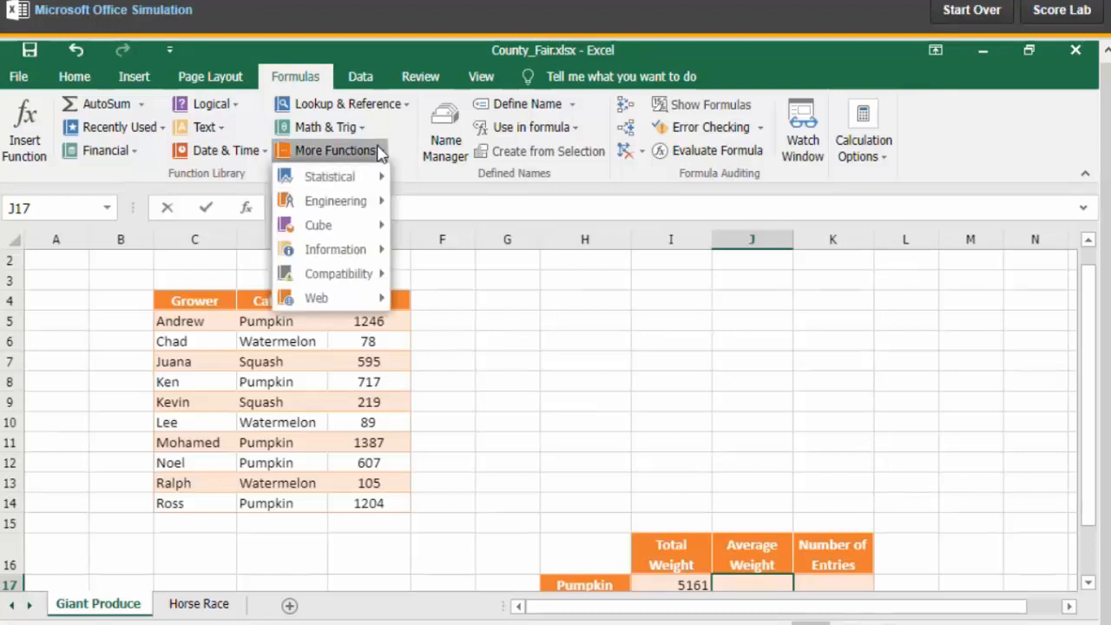
mouse_move(369, 180)
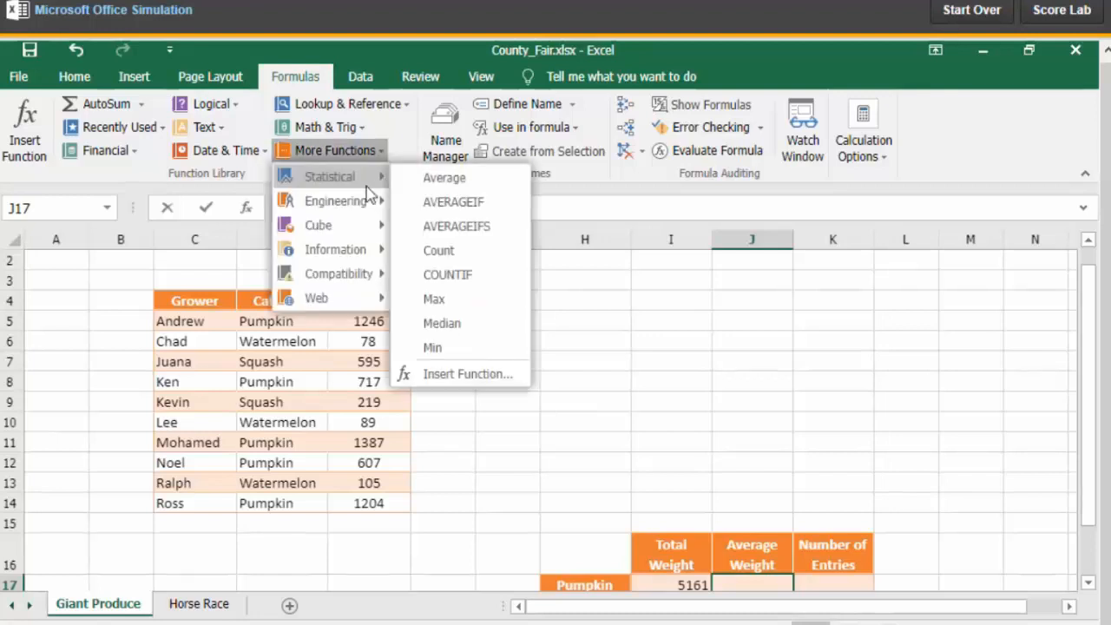
left_click(463, 204)
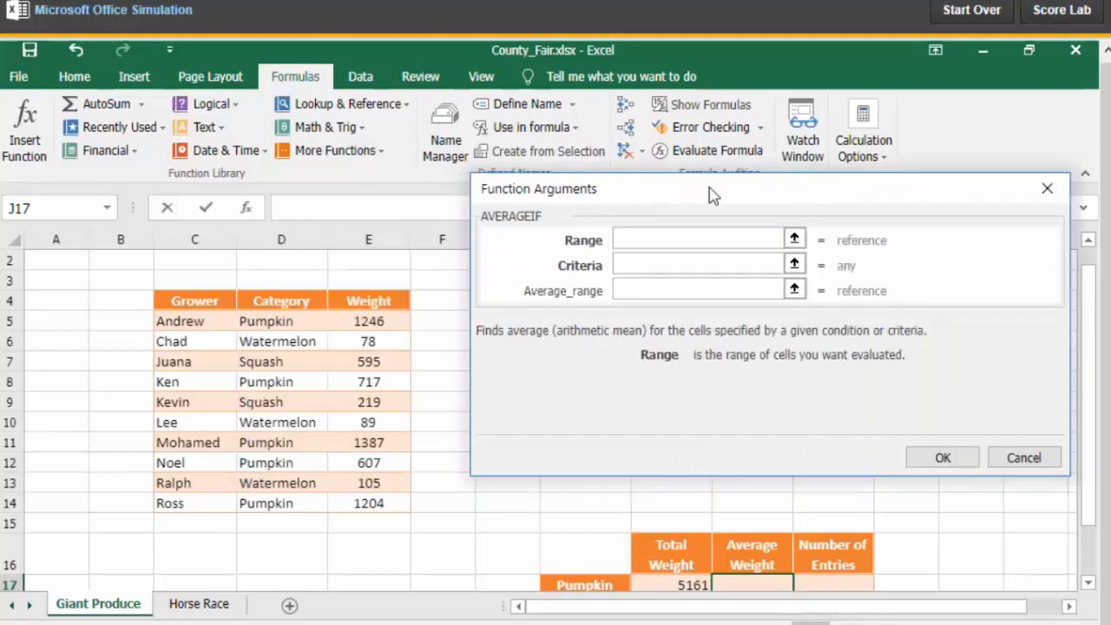
left_click_drag(271, 323, 263, 493)
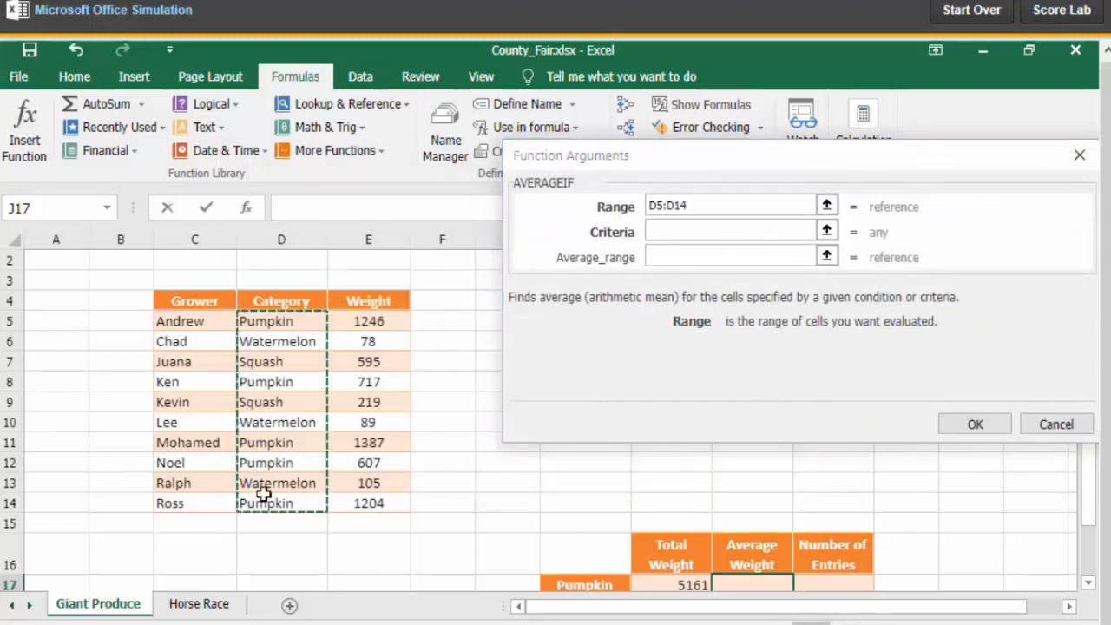
Complete the Pumpkin AVERAGEIF with criteria "Pumpkin" and average range E5:E14
left_click(665, 235)
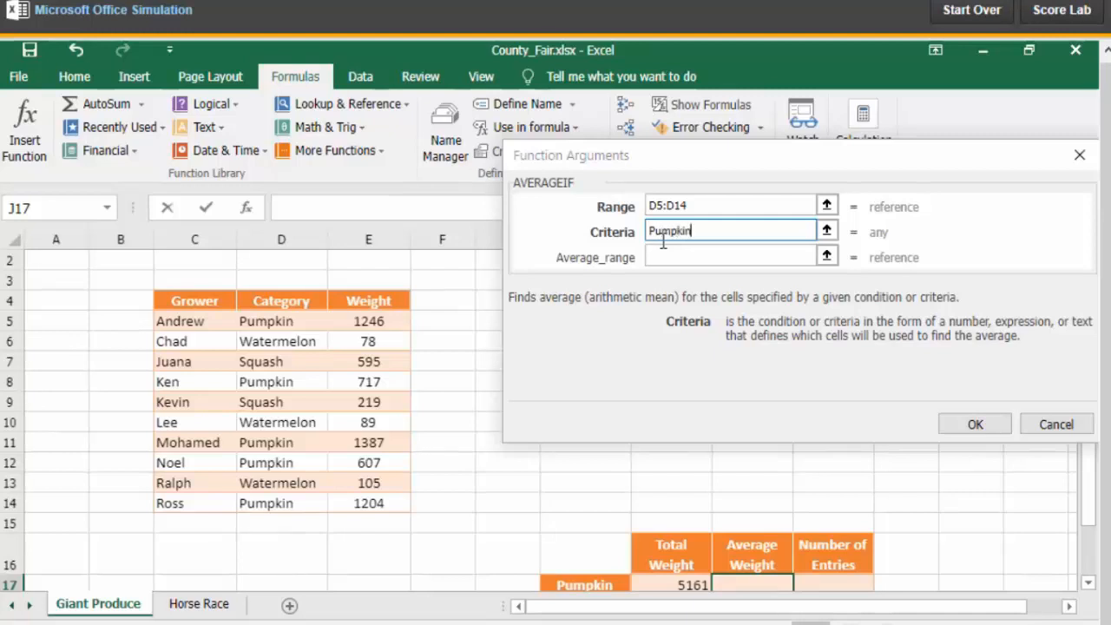
type("Pumpkin")
key("Tab")
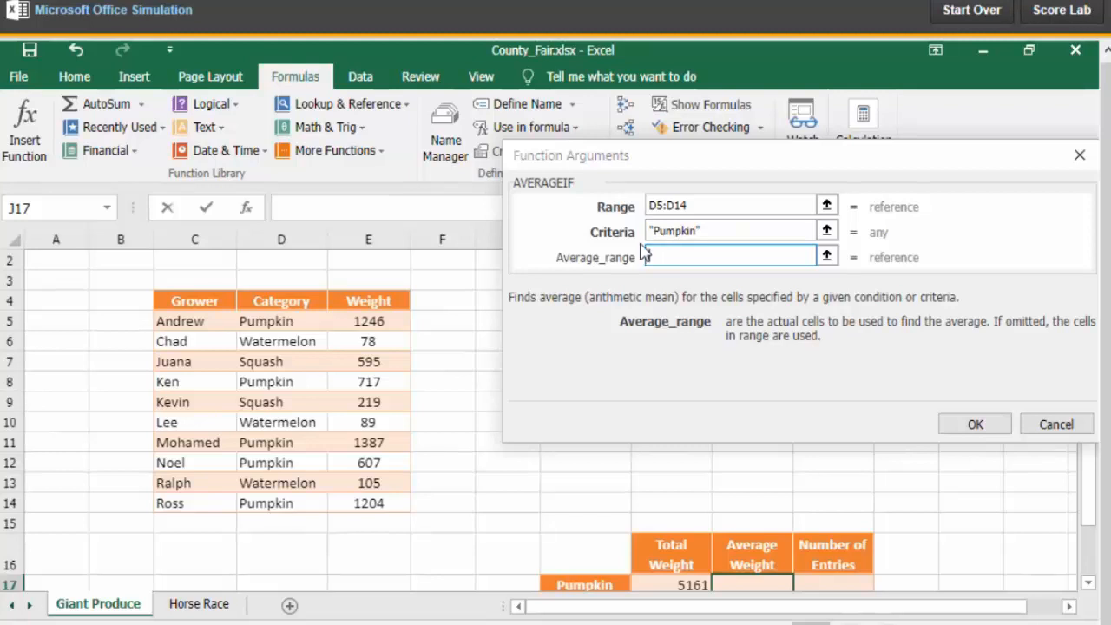
left_click_drag(375, 319, 352, 504)
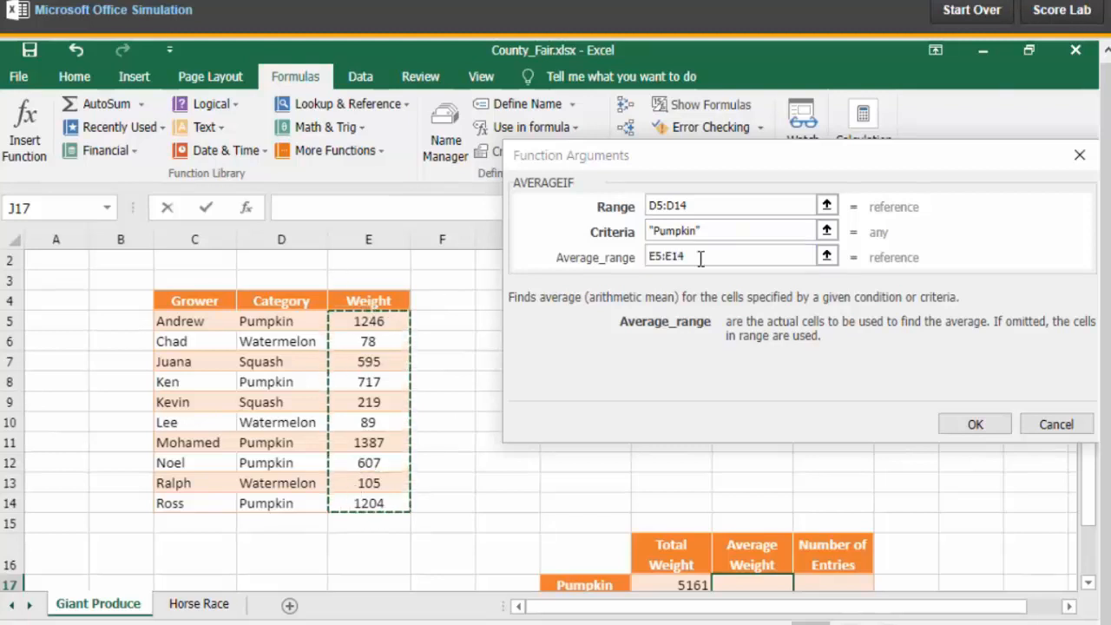
left_click(951, 426)
Insert a COUNTIF function in the Pumpkin Number of Entries cell K17 with range D5:D14
scroll(755, 444, "down", 1)
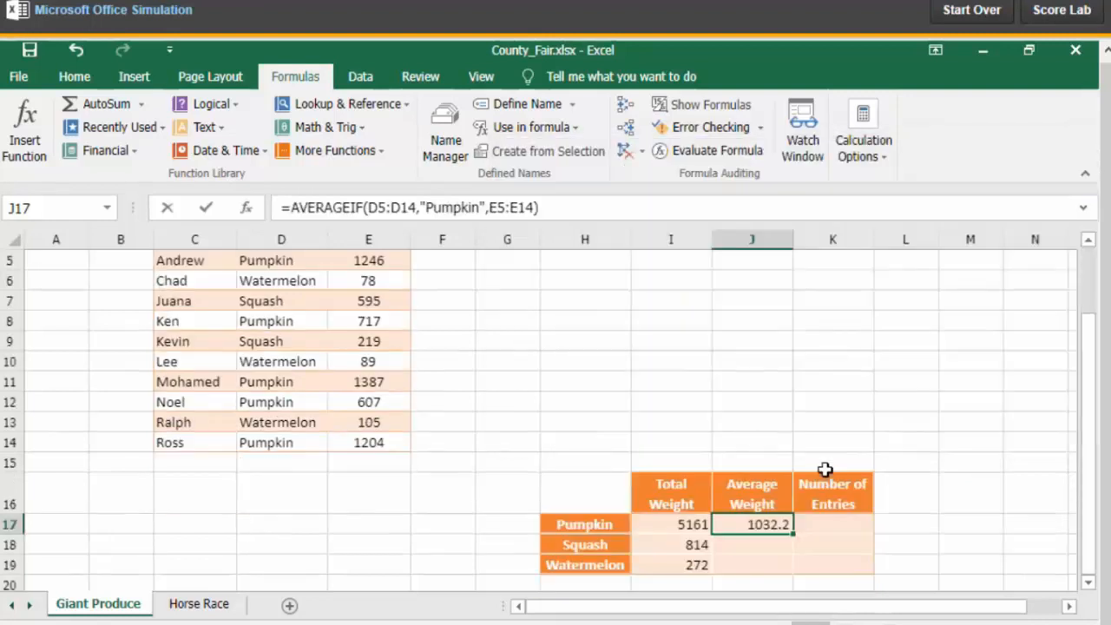
left_click(817, 520)
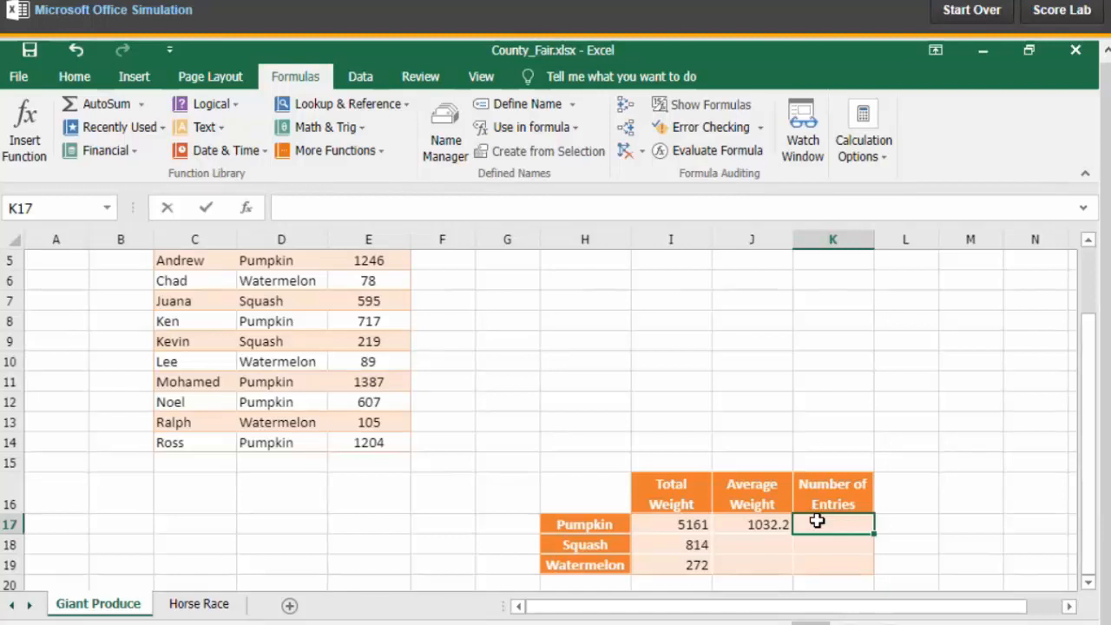
scroll(817, 520, "up", 1)
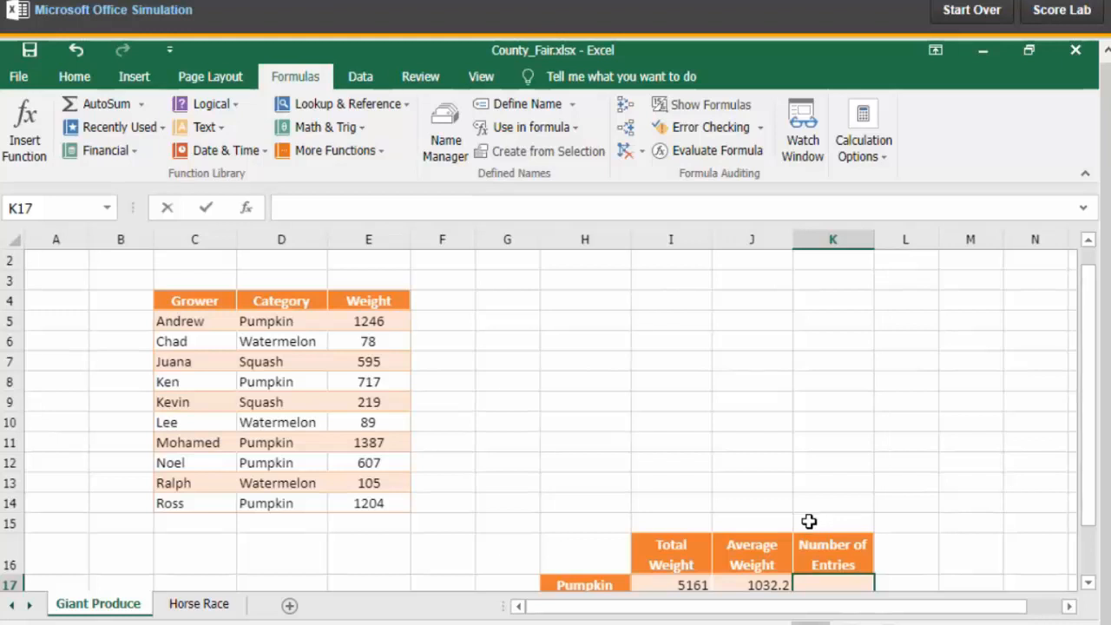
left_click(379, 154)
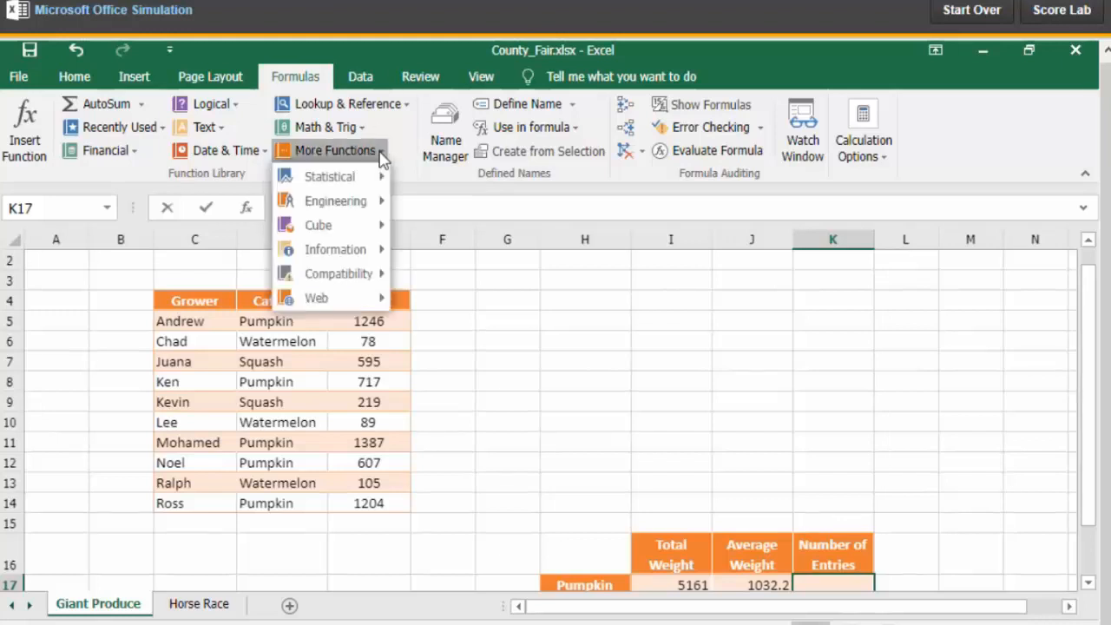
mouse_move(374, 179)
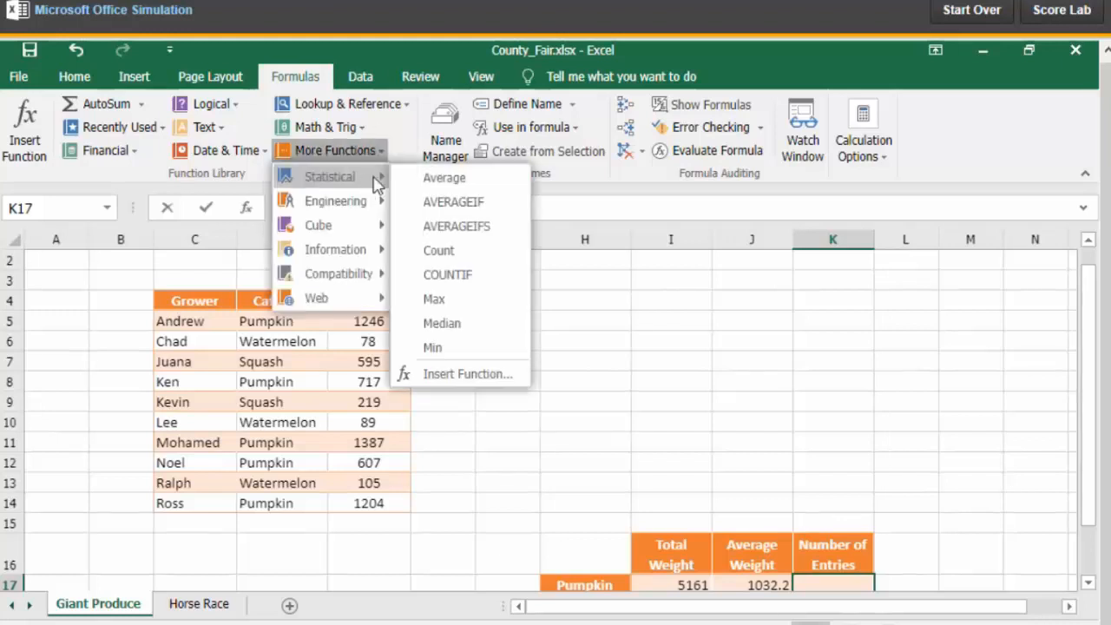
left_click(449, 277)
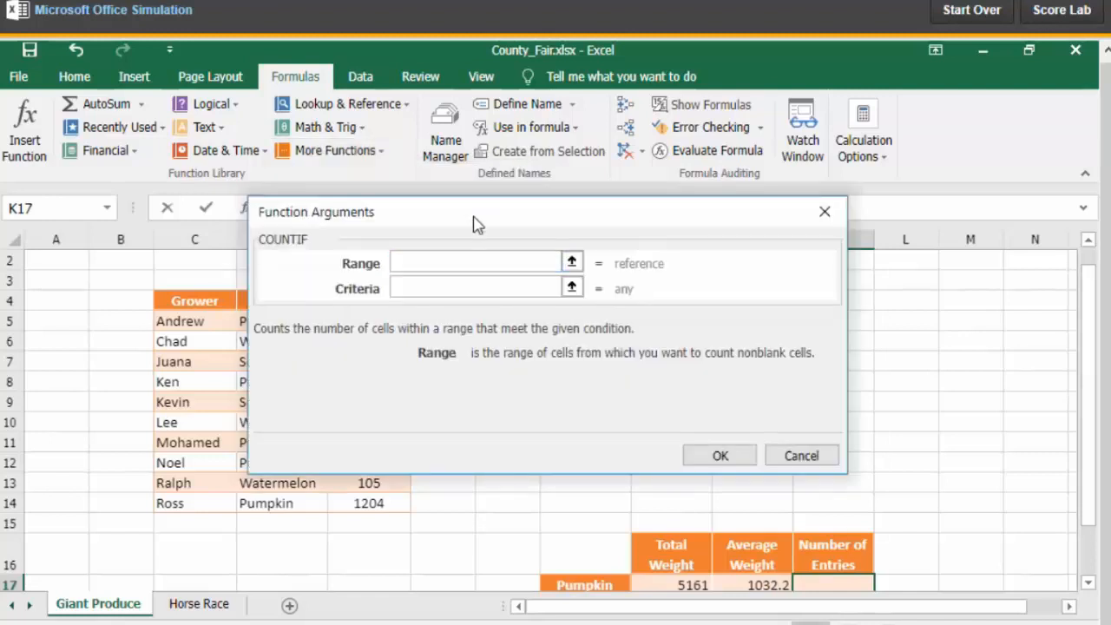
left_click_drag(474, 226, 671, 174)
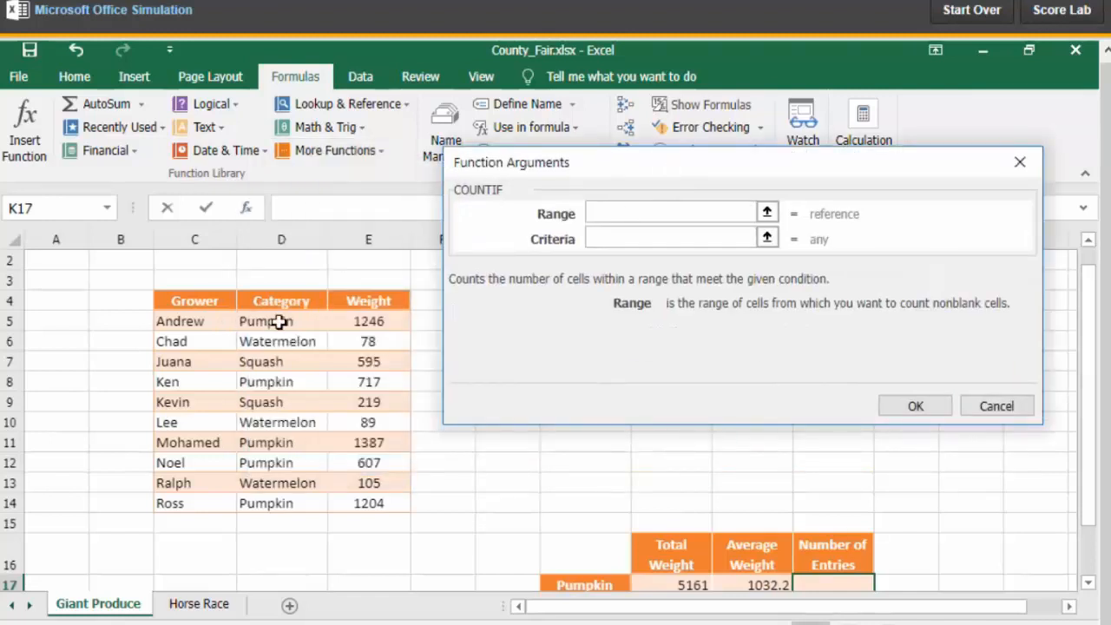
left_click_drag(271, 323, 260, 502)
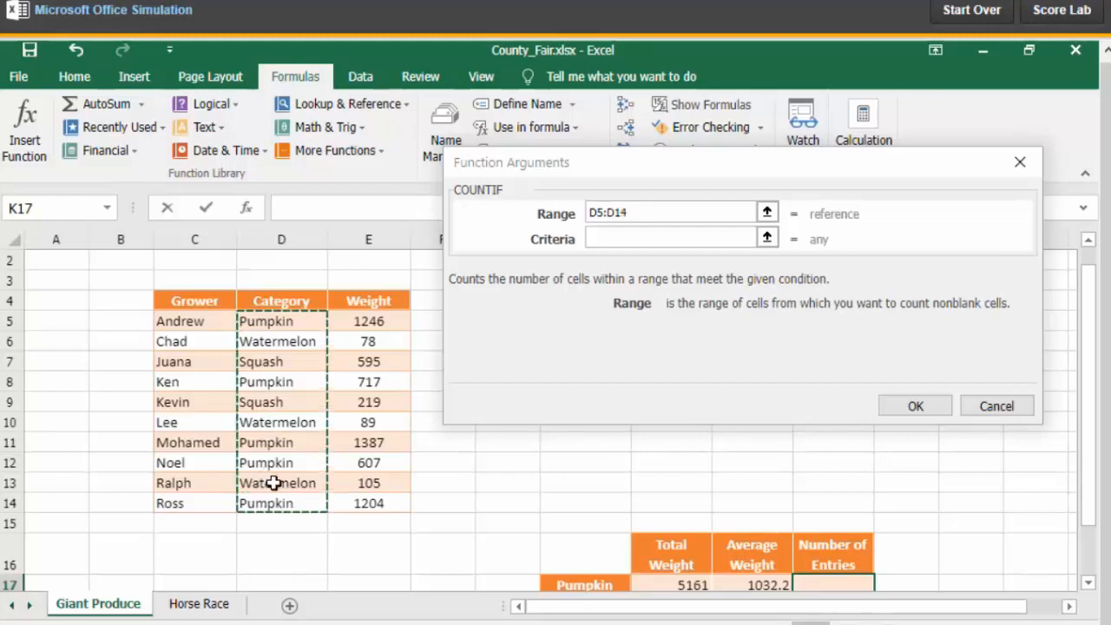
Complete the Pumpkin COUNTIF with criteria "Pumpkin"
left_click(611, 239)
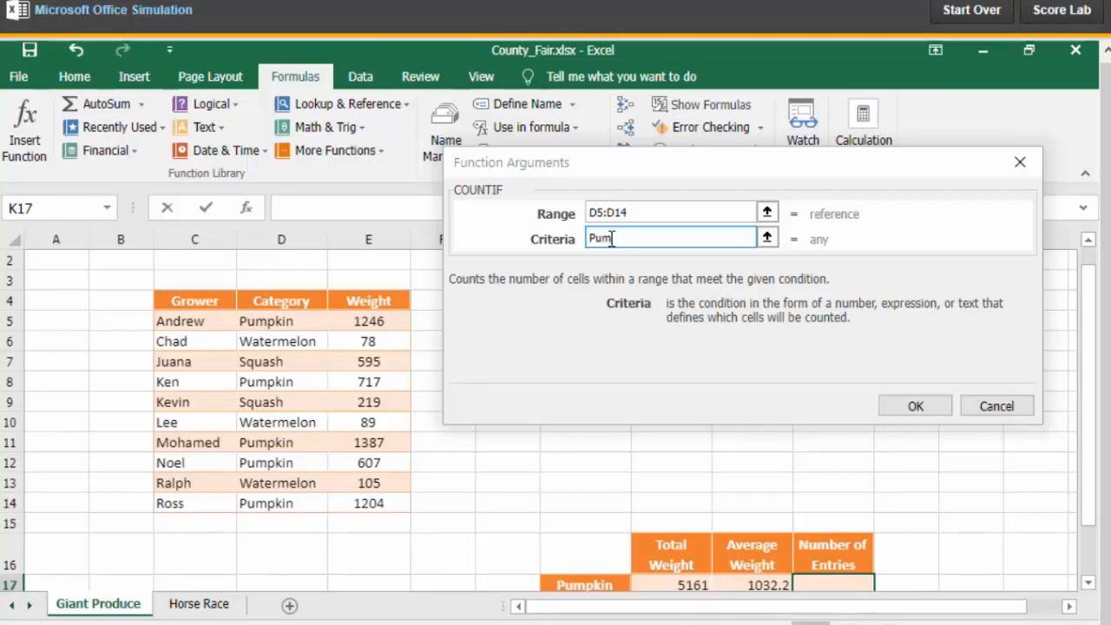
type("Pumpk")
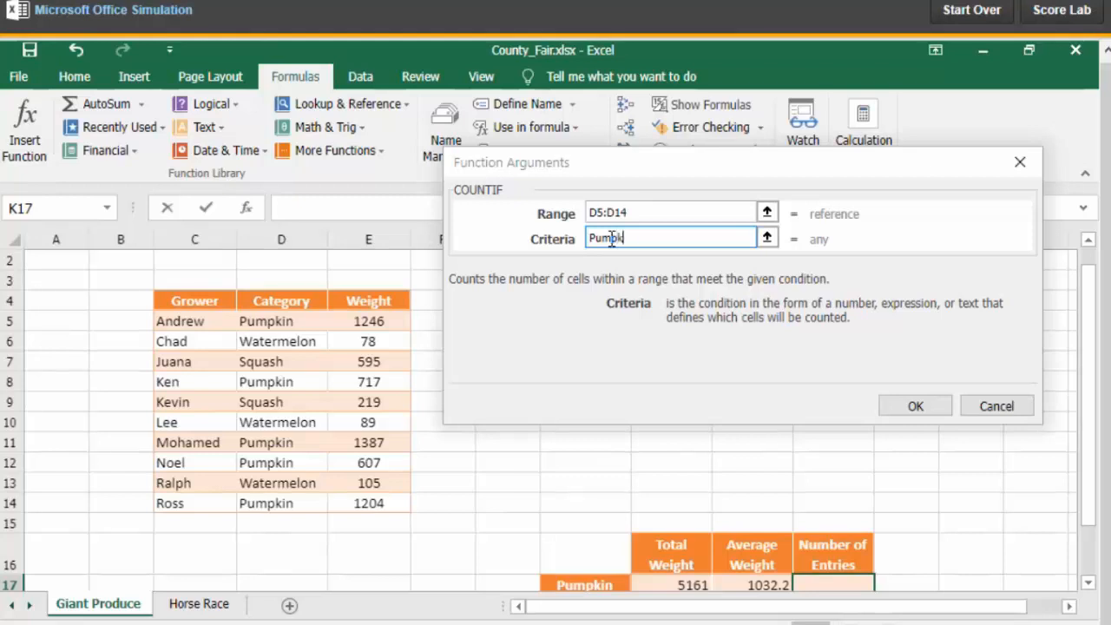
type("in")
left_click(911, 407)
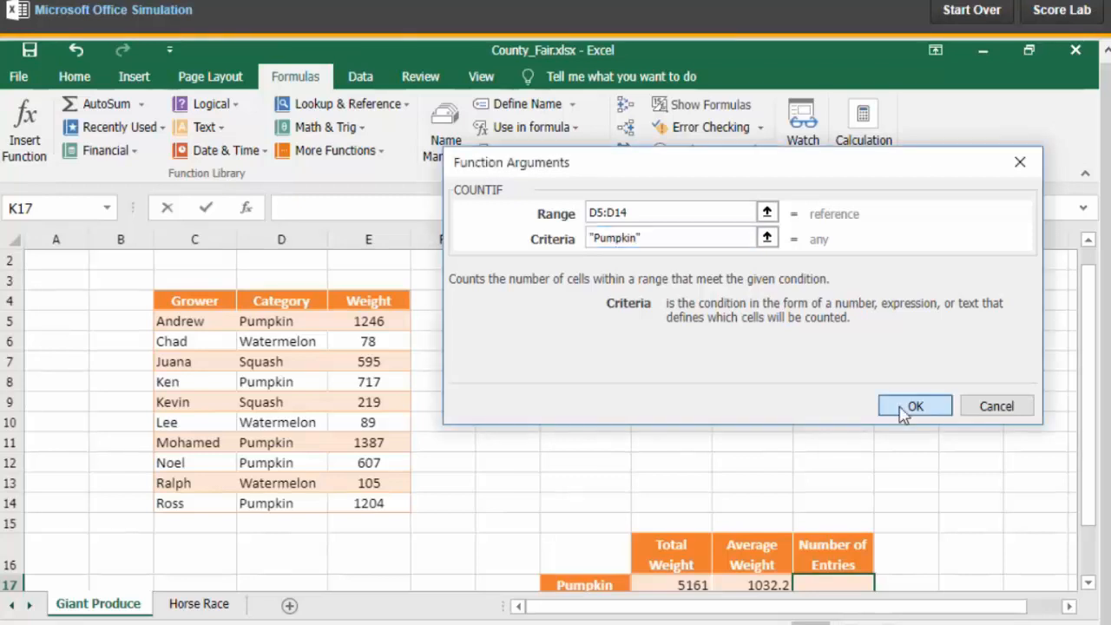
Insert an AVERAGEIF function in the Squash Average Weight cell J18 with range D5:D14
scroll(857, 464, "down", 1)
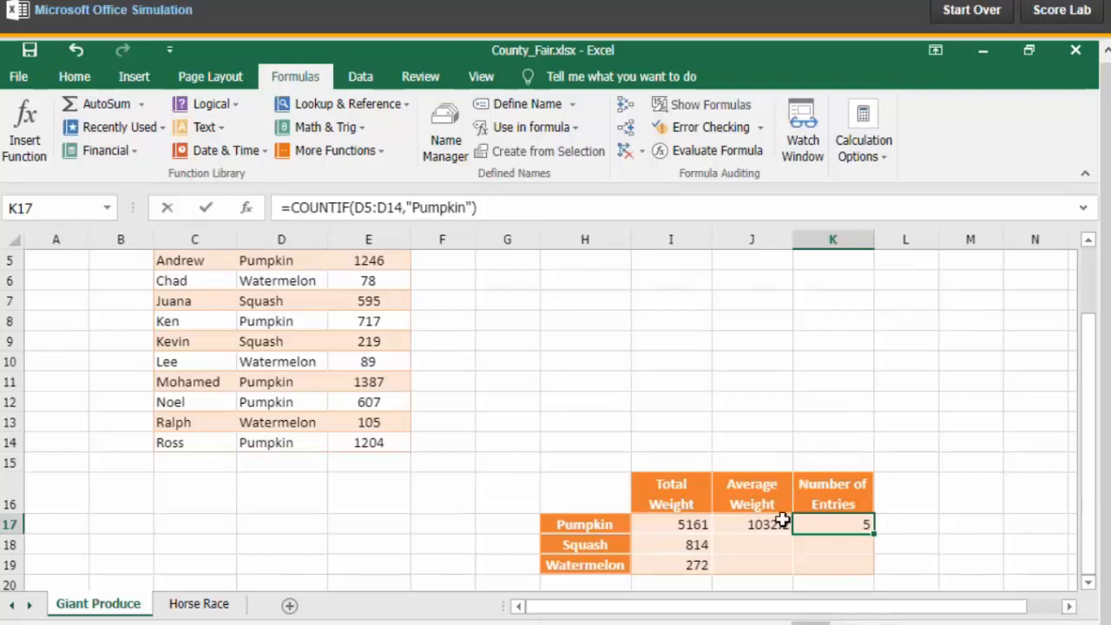
left_click(763, 546)
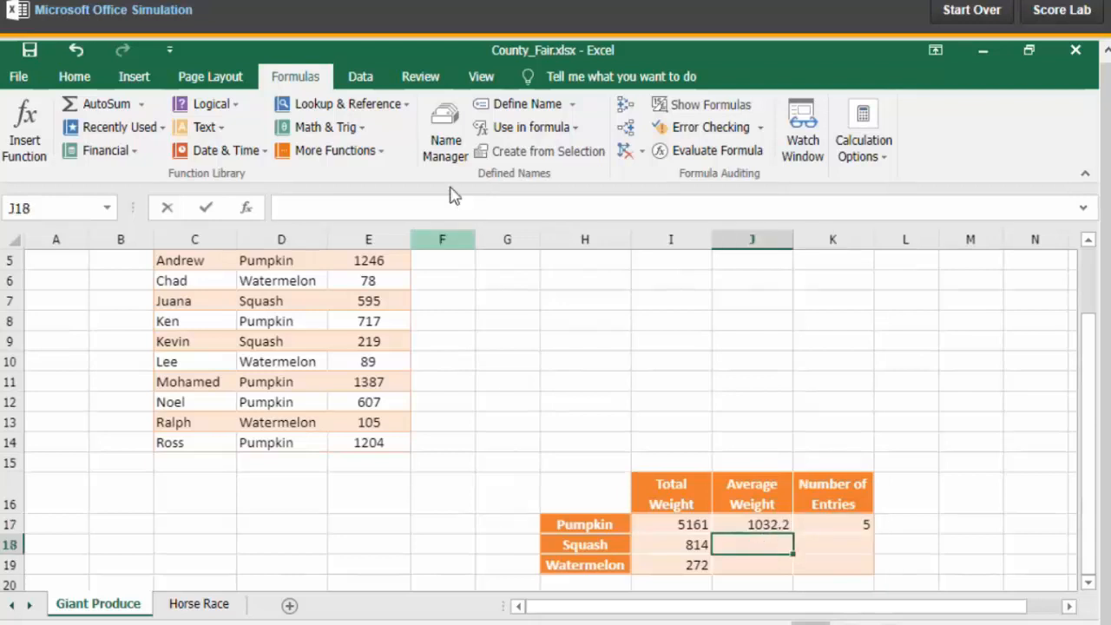
left_click(378, 152)
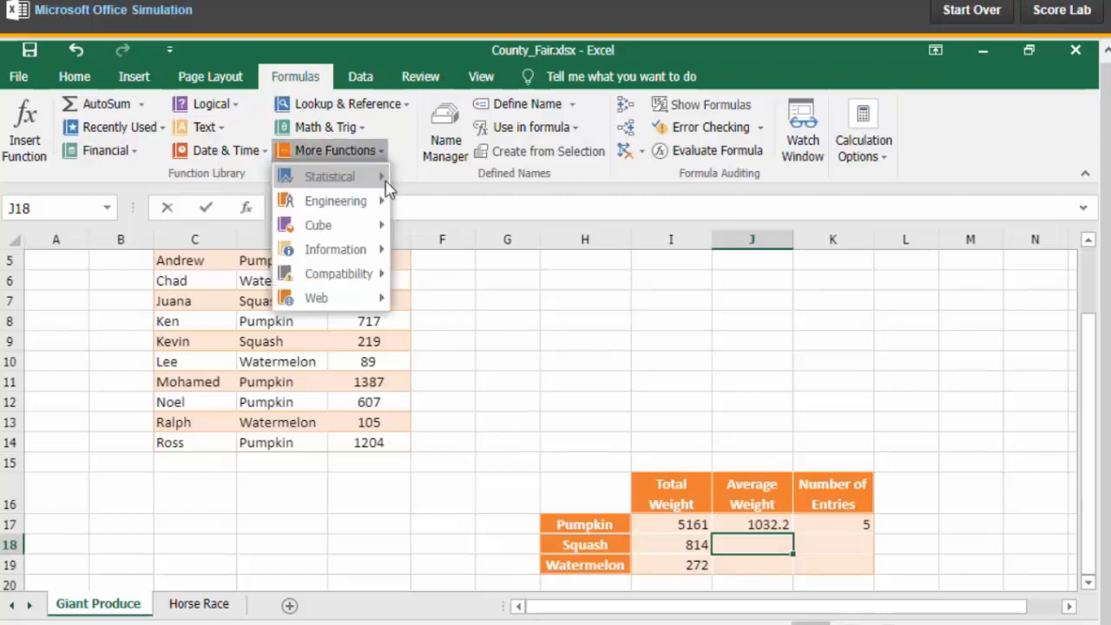
mouse_move(385, 185)
left_click(437, 201)
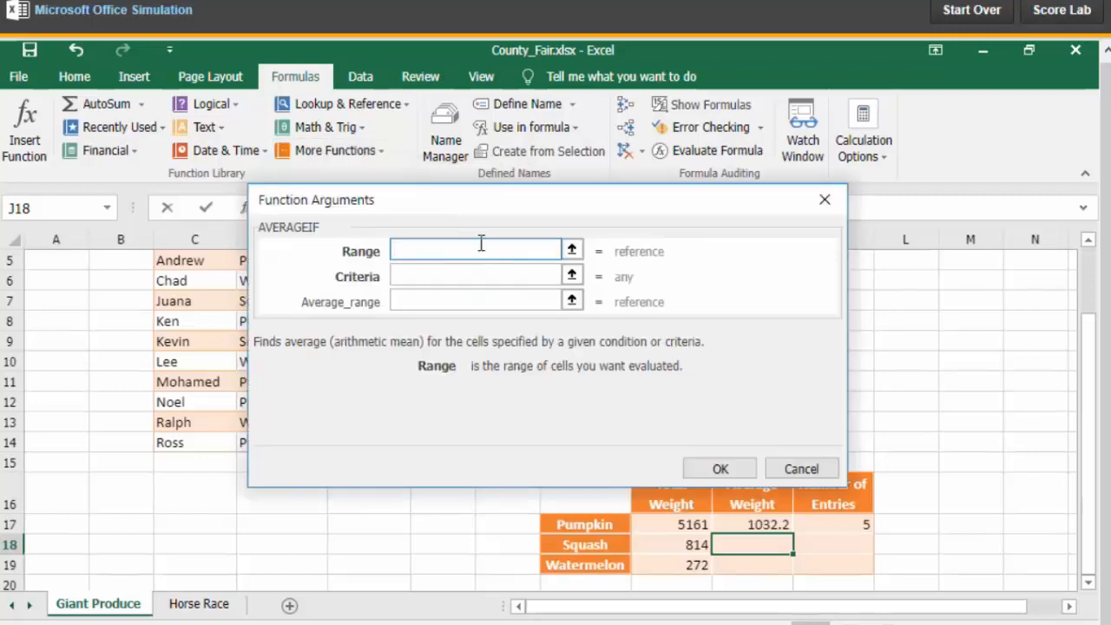
left_click_drag(463, 224, 631, 226)
scroll(348, 300, "up", 1)
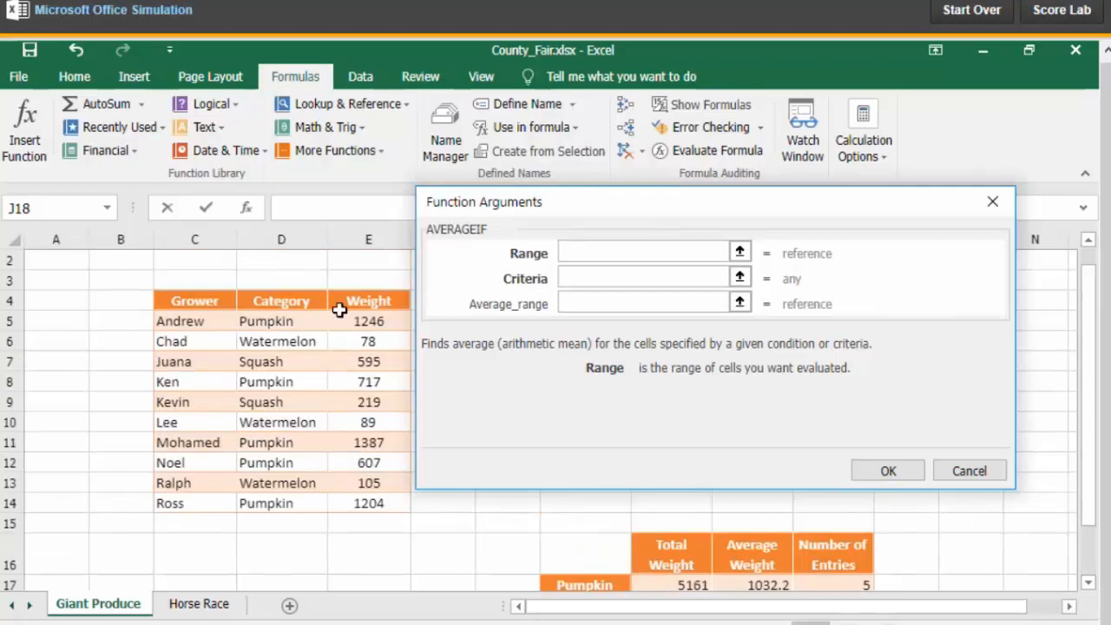
left_click(287, 322)
left_click_drag(287, 322, 268, 504)
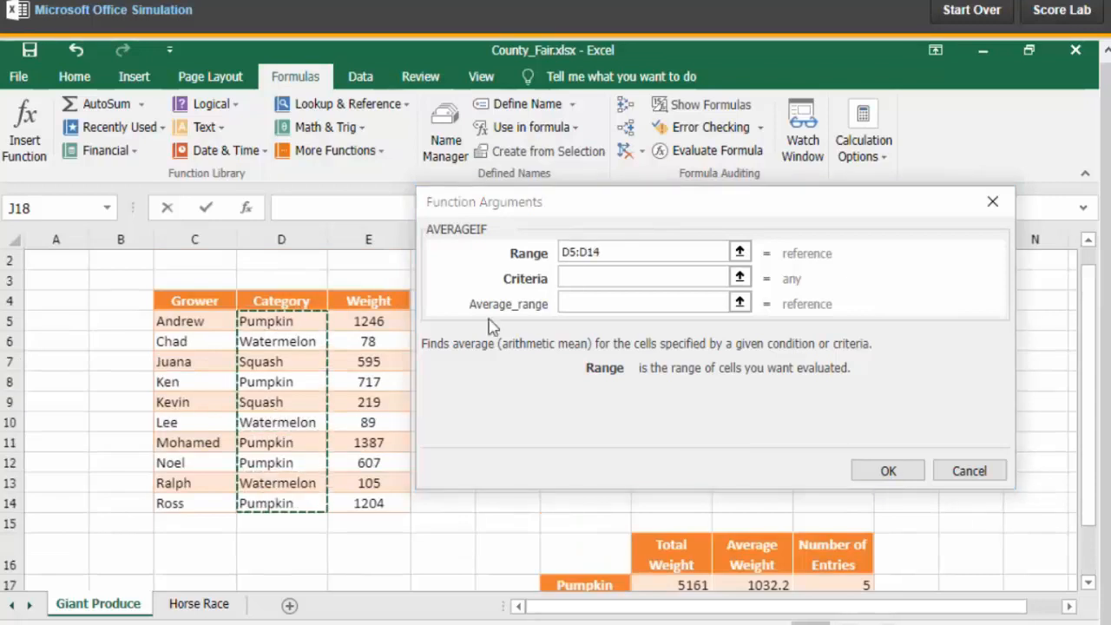
Complete the Squash AVERAGEIF with criteria "Squash" and average range E5:E14
left_click(589, 276)
type("Sq")
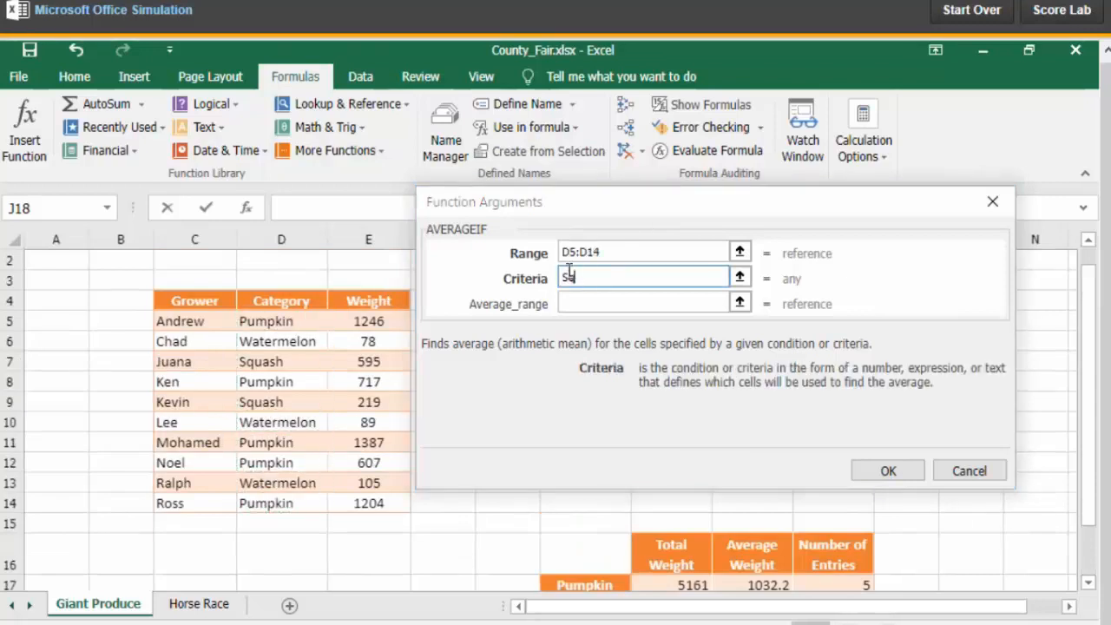
type("uash")
left_click(592, 303)
left_click_drag(623, 201, 678, 175)
left_click_drag(395, 322, 360, 506)
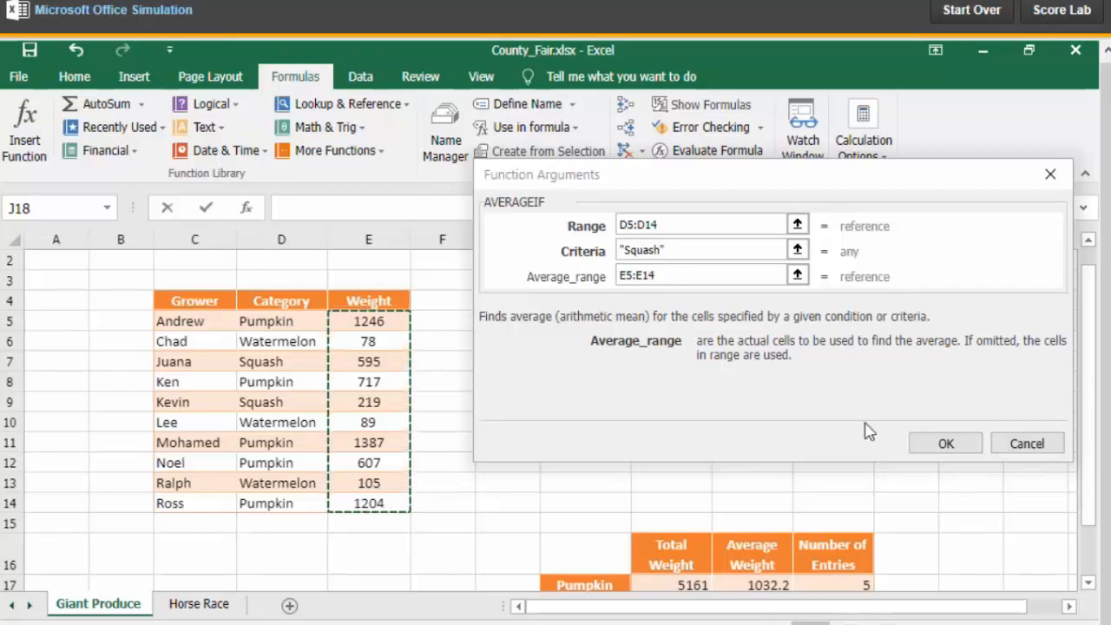
left_click(946, 444)
Insert an AVERAGEIF function in the Watermelon Average Weight cell J19 with range D5:D14
scroll(802, 404, "down", 1)
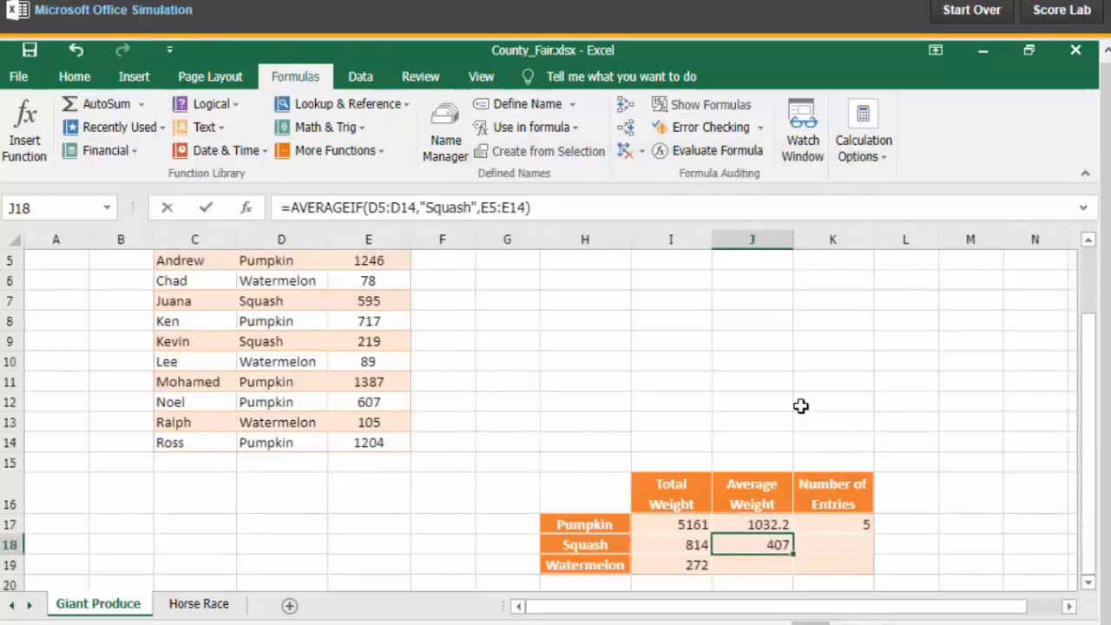
left_click(754, 565)
scroll(501, 460, "up", 1)
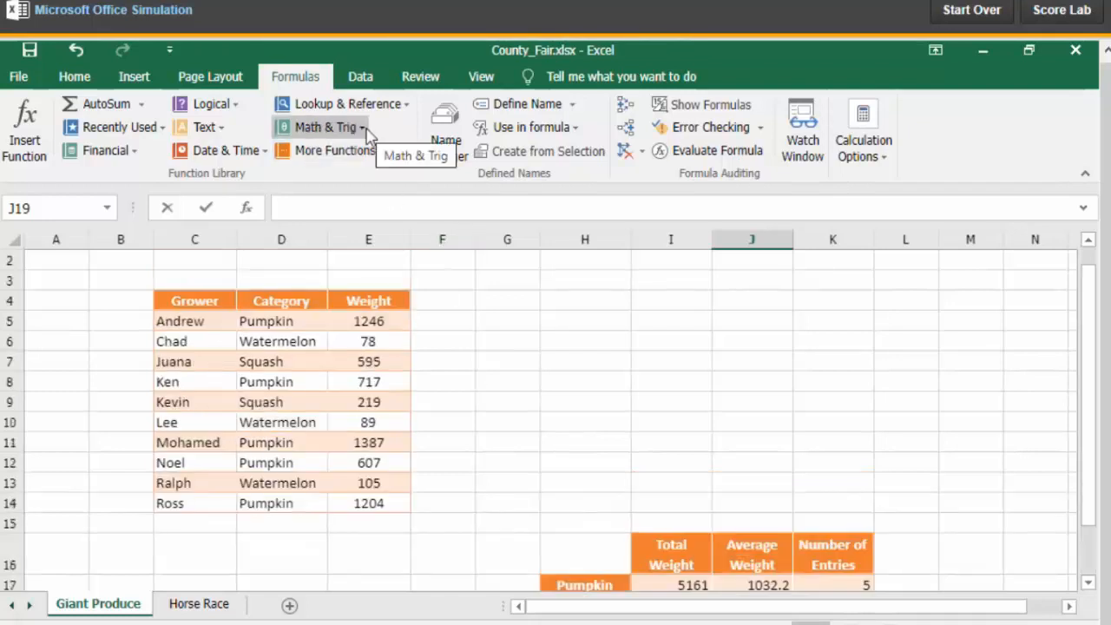
left_click(385, 155)
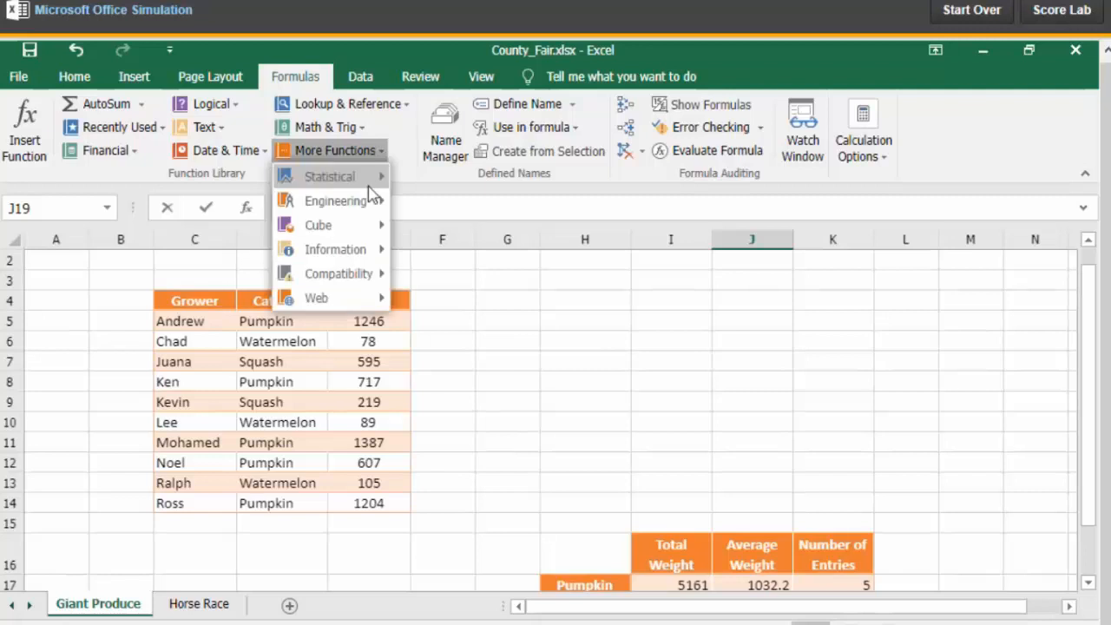
mouse_move(315, 179)
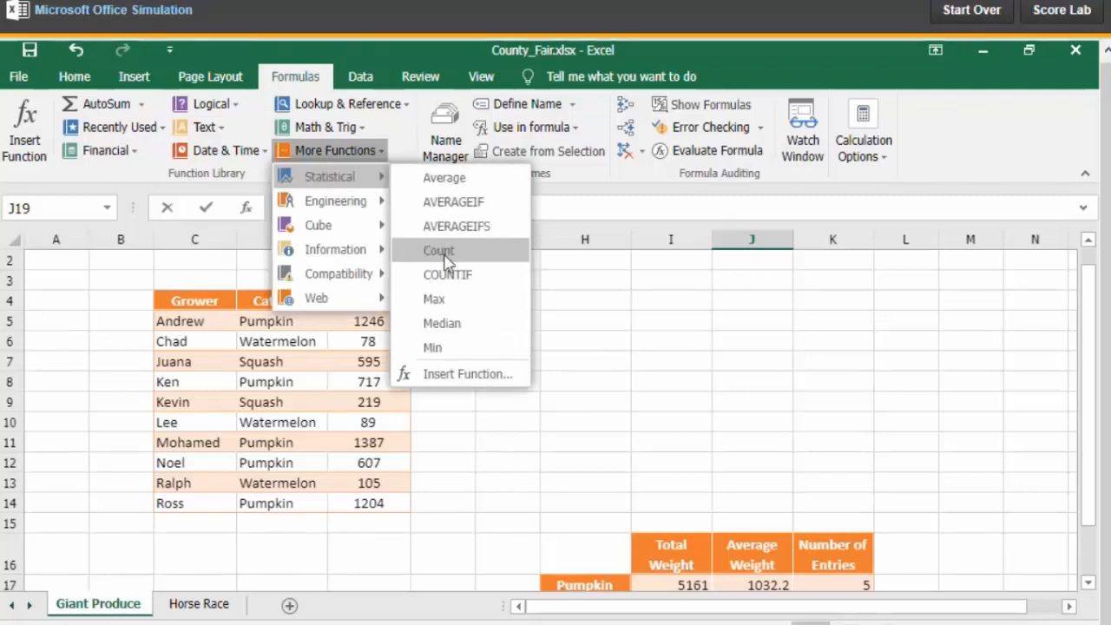
left_click(453, 204)
left_click_drag(428, 208, 589, 150)
left_click_drag(280, 322, 285, 502)
Complete the Watermelon AVERAGEIF with criteria "Watermelon" and average range E5:E14
left_click(572, 215)
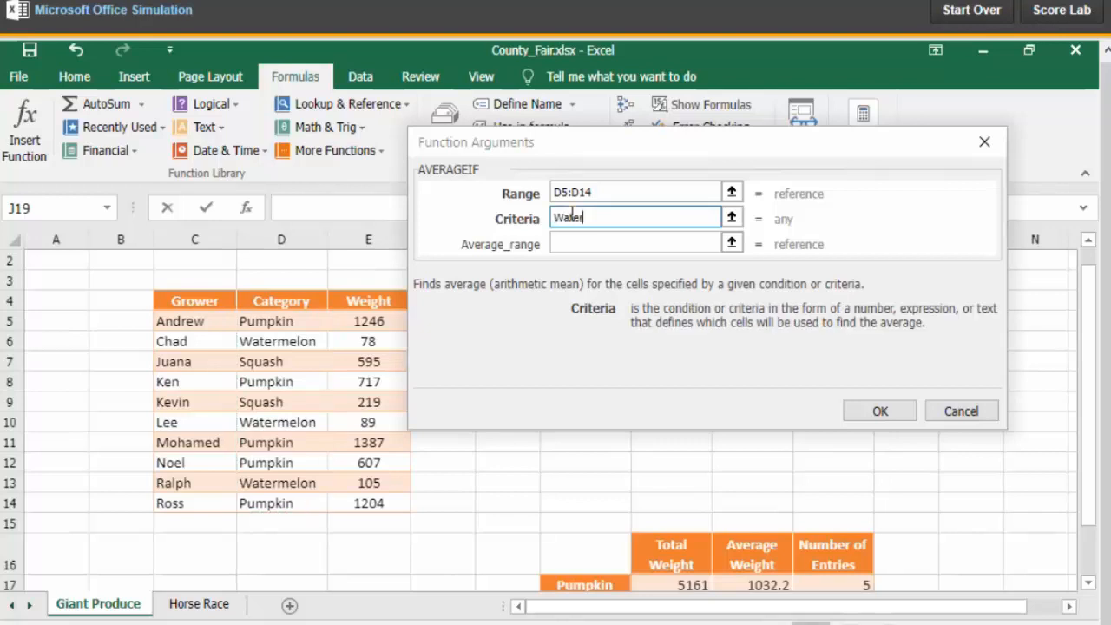
key("Tab")
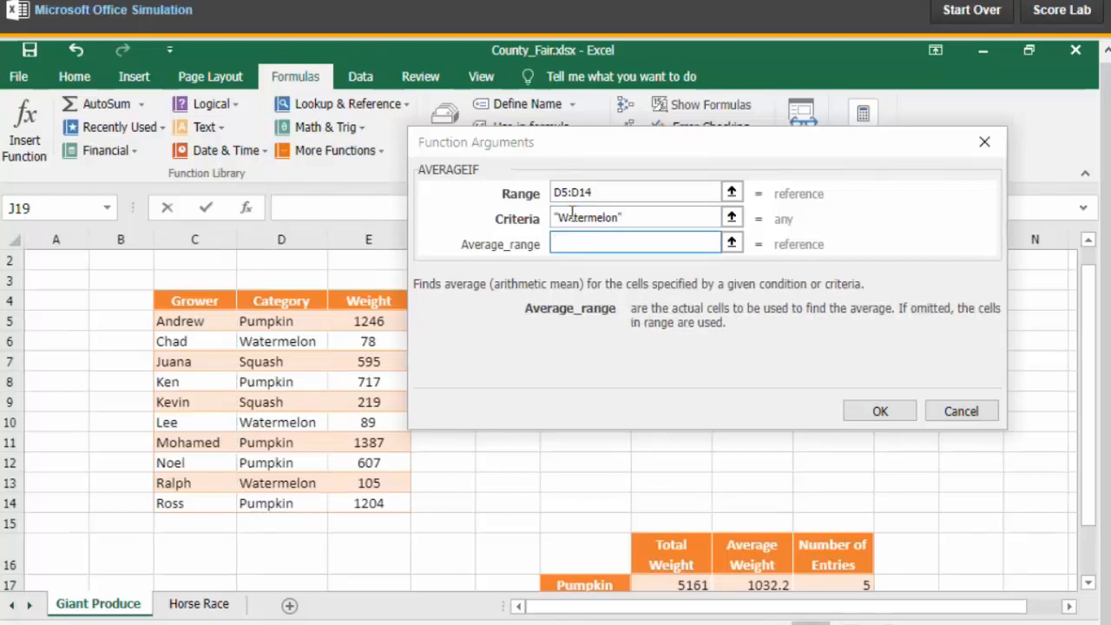
left_click_drag(365, 321, 380, 503)
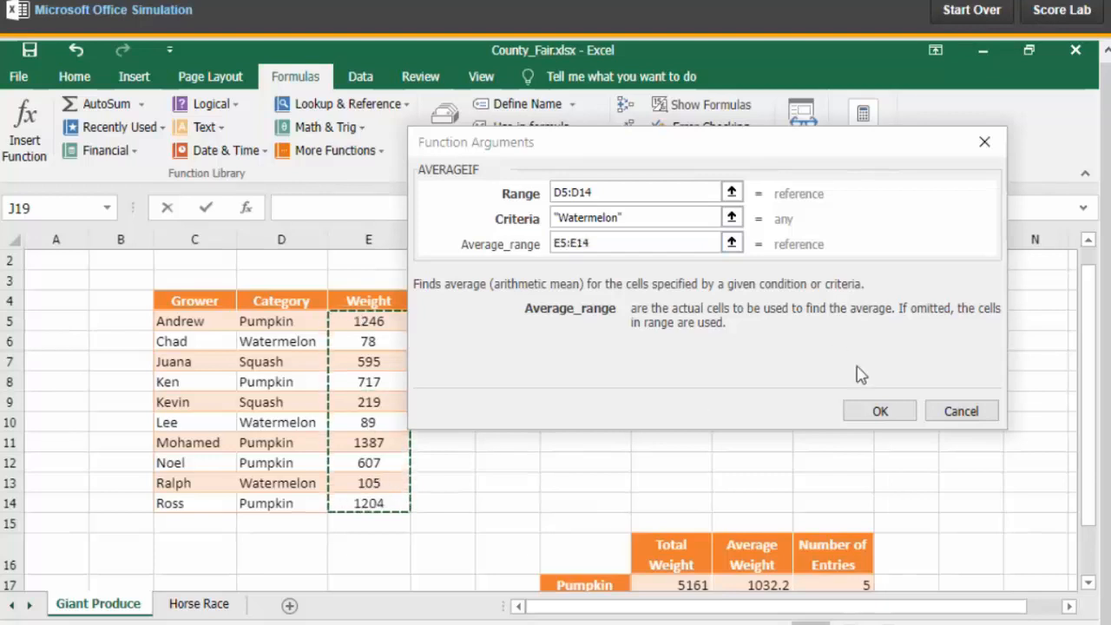
left_click(879, 412)
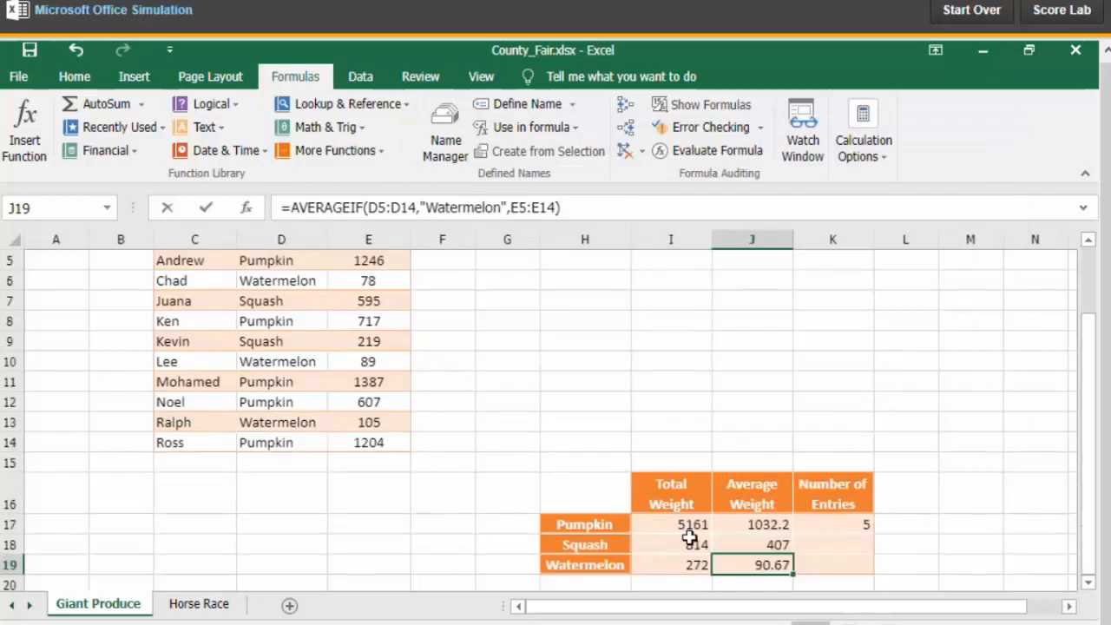
Insert a COUNTIF function in the Squash Number of Entries cell K18 with range D5:D14
left_click(843, 546)
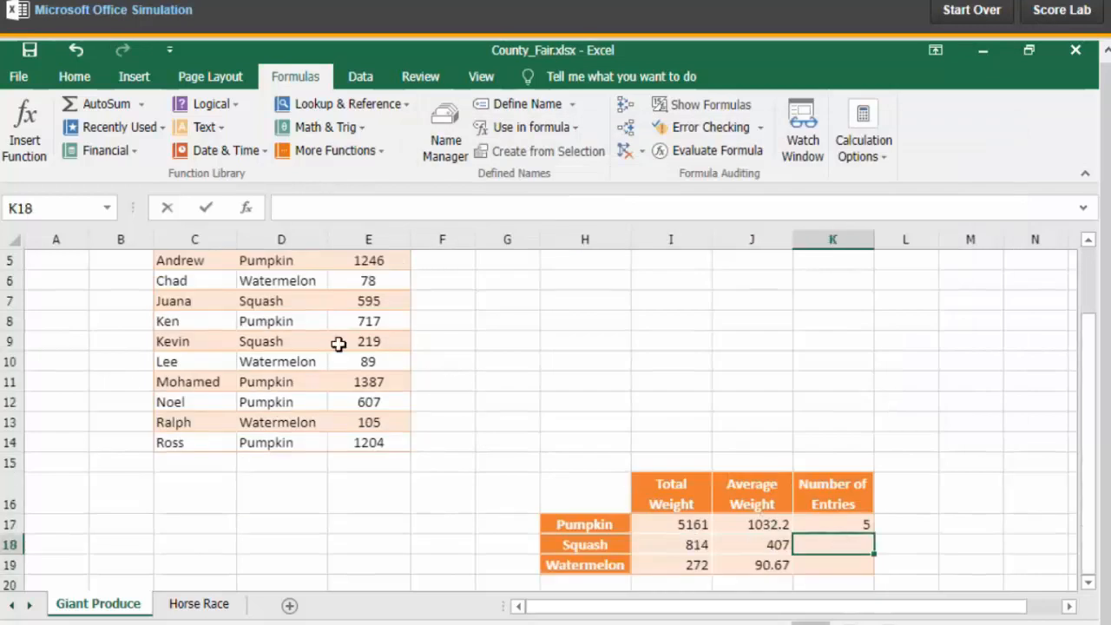
scroll(360, 325, "up", 1)
scroll(694, 377, "down", 1)
scroll(538, 416, "up", 1)
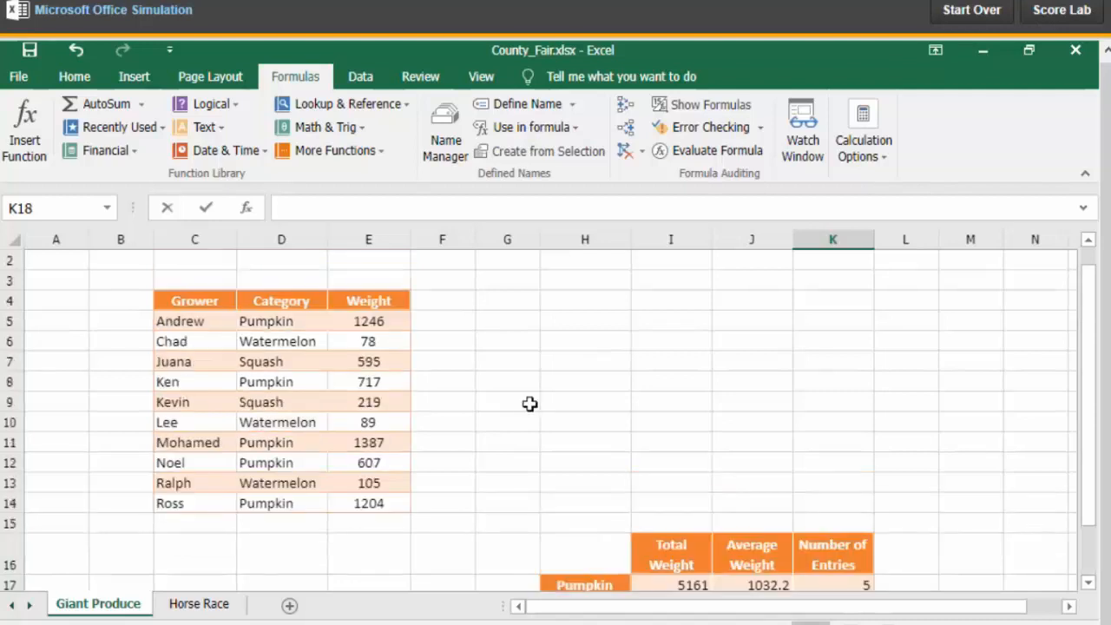
left_click(346, 129)
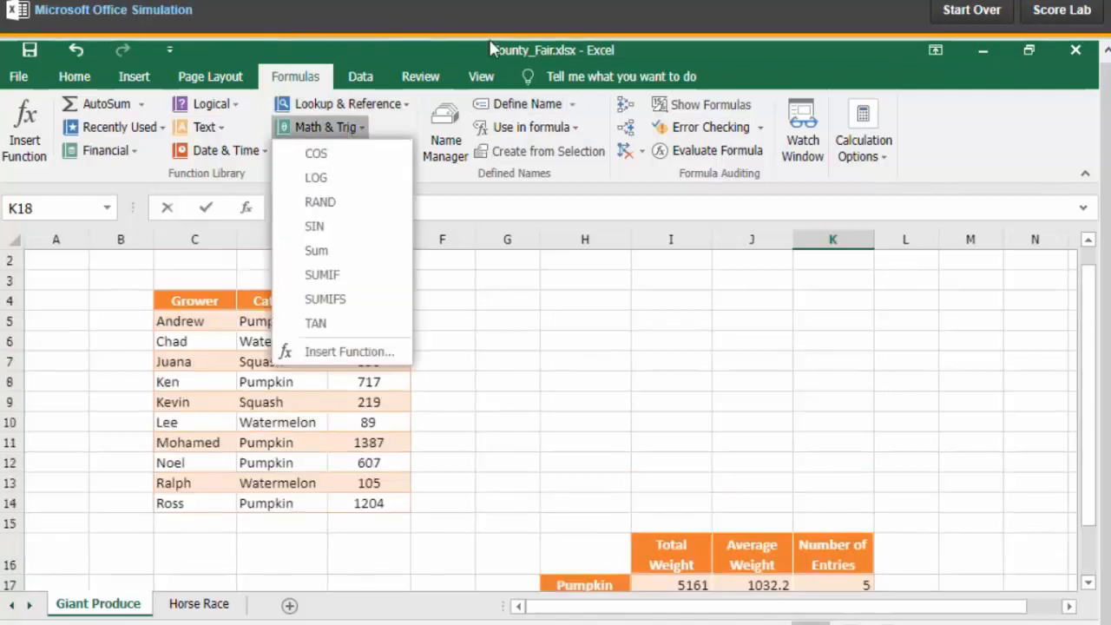
left_click(443, 23)
left_click(382, 152)
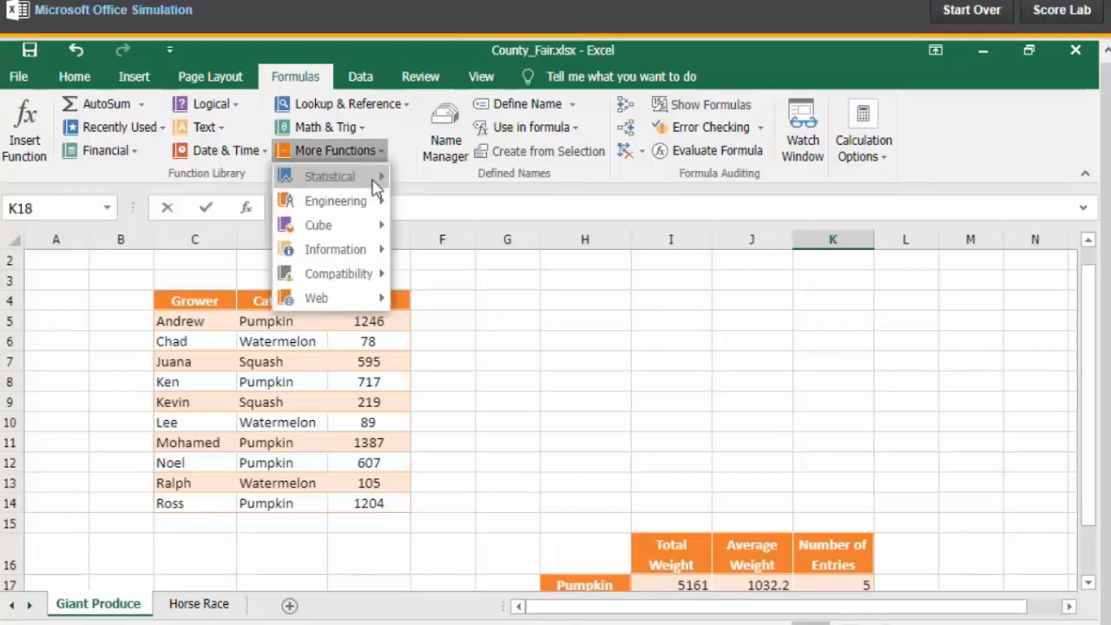
mouse_move(378, 176)
left_click(448, 275)
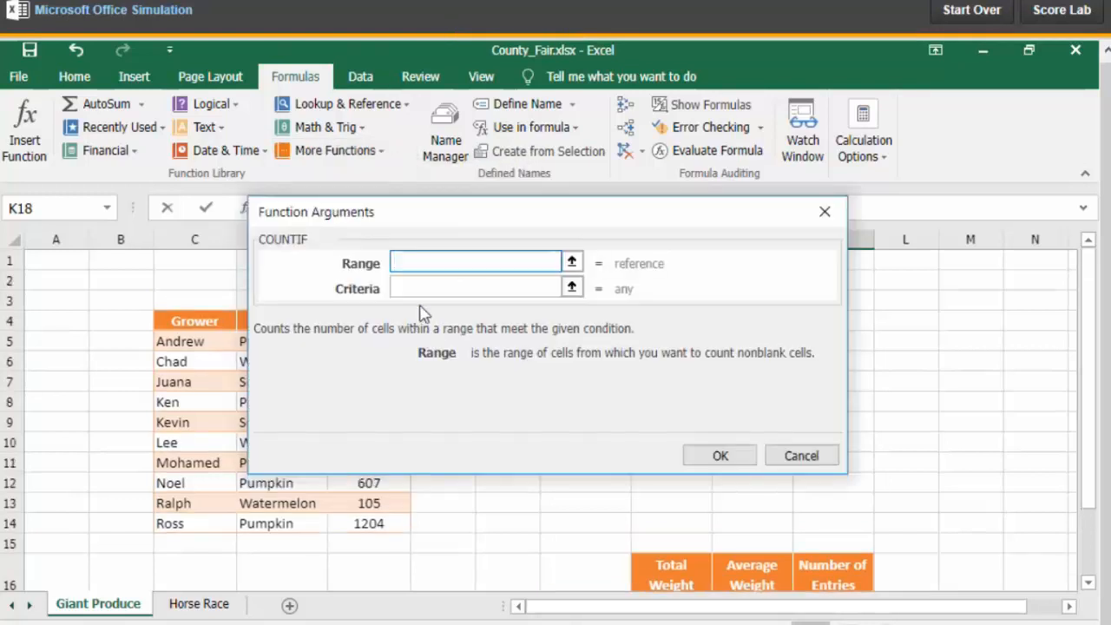
left_click_drag(424, 234, 711, 216)
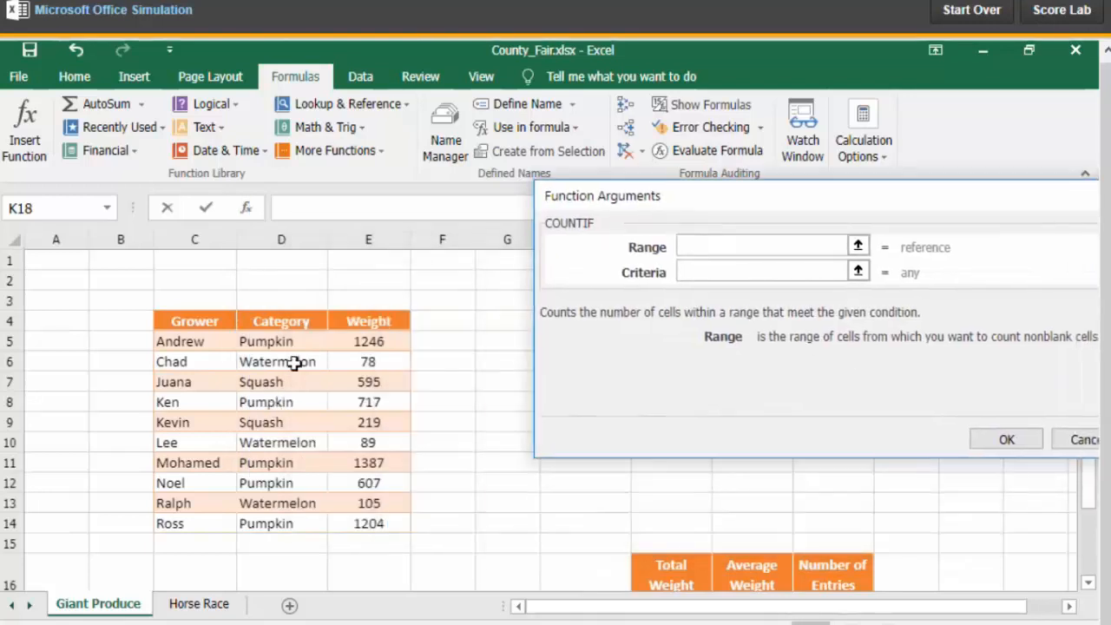
left_click_drag(289, 341, 280, 524)
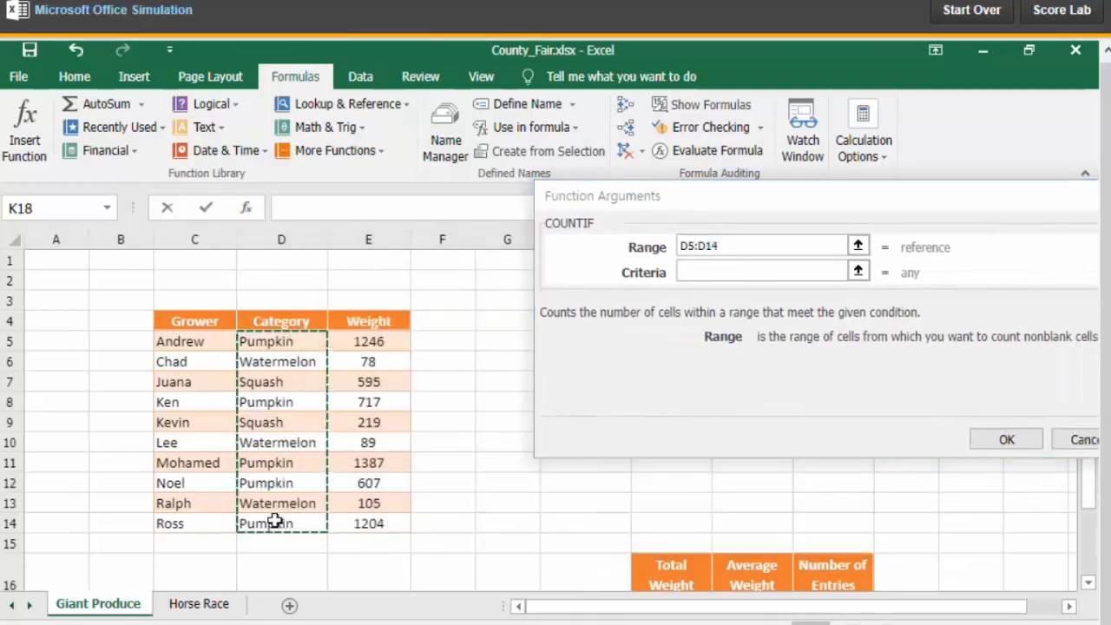
Complete the Squash COUNTIF with criteria "Squash"
left_click(740, 273)
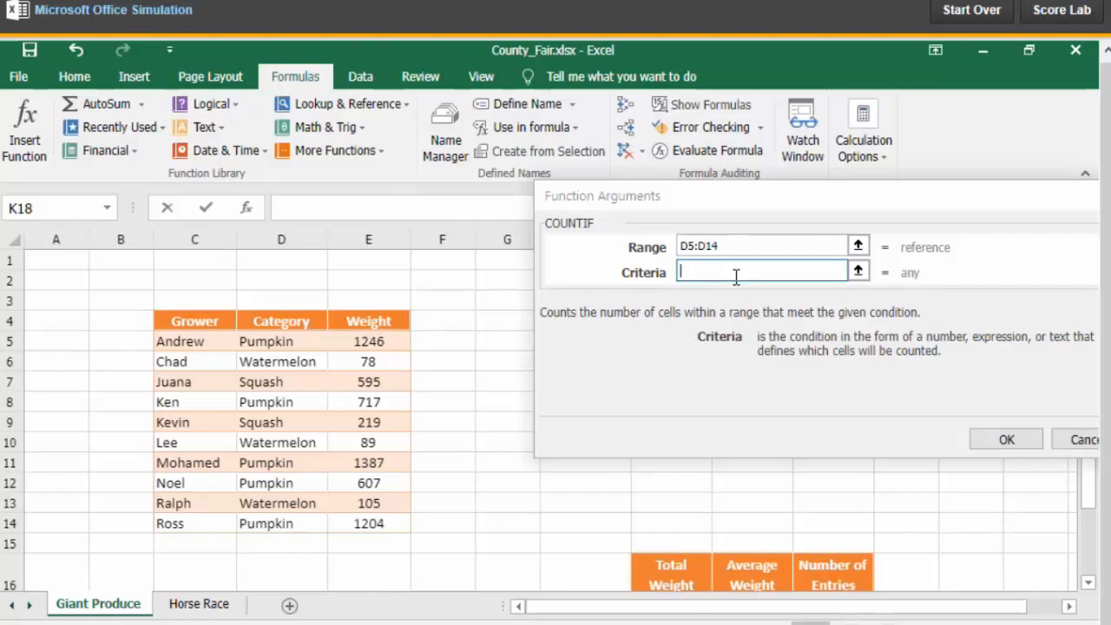
type("Sq2uash")
left_click_drag(736, 276, 636, 277)
type("Squash")
left_click(1005, 441)
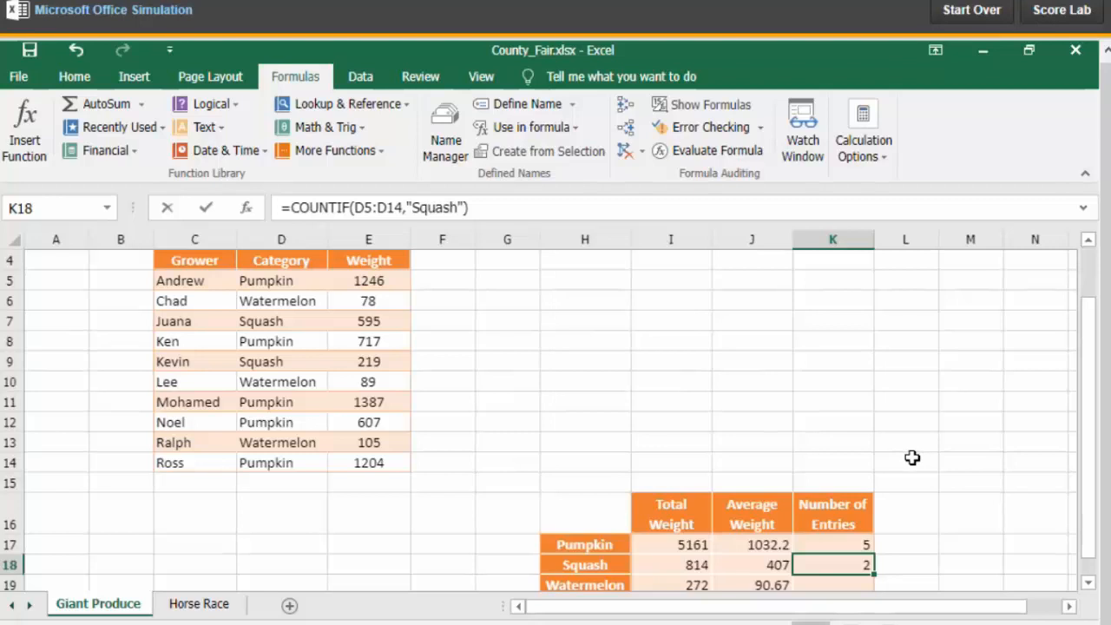
Insert a COUNTIF function in the Watermelon Number of Entries cell K19 with range D5:D14
left_click(835, 586)
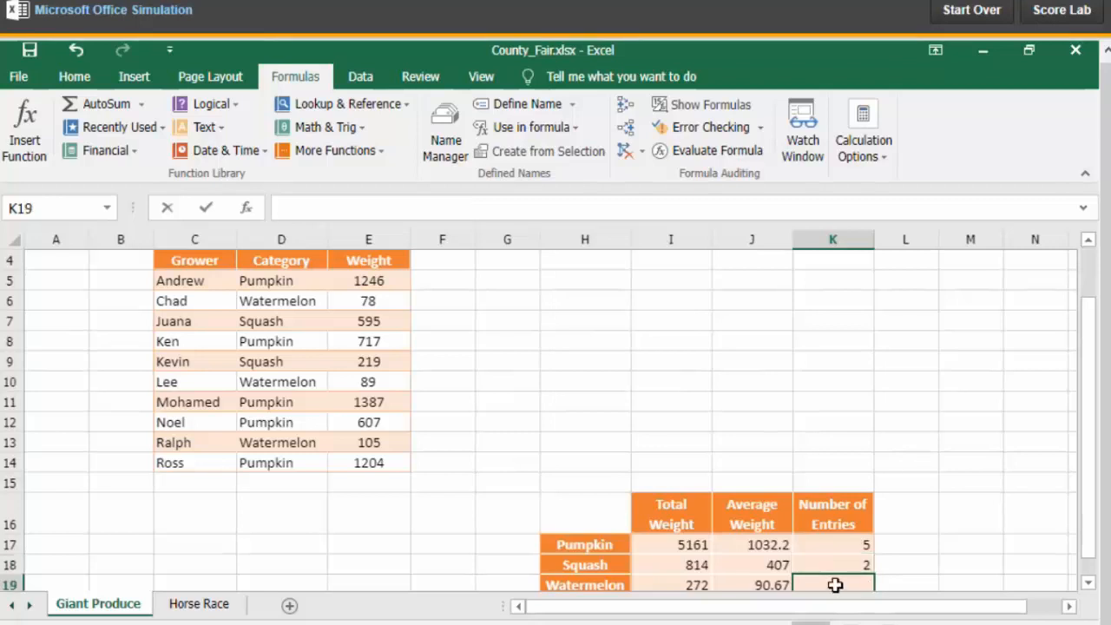
left_click(382, 156)
mouse_move(370, 176)
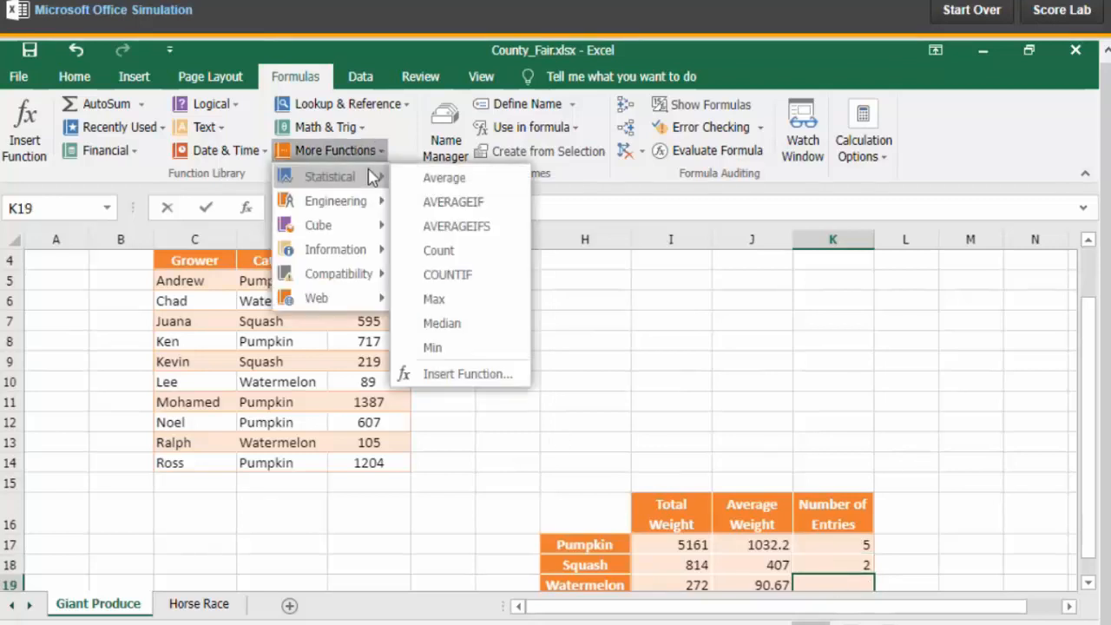
left_click(461, 276)
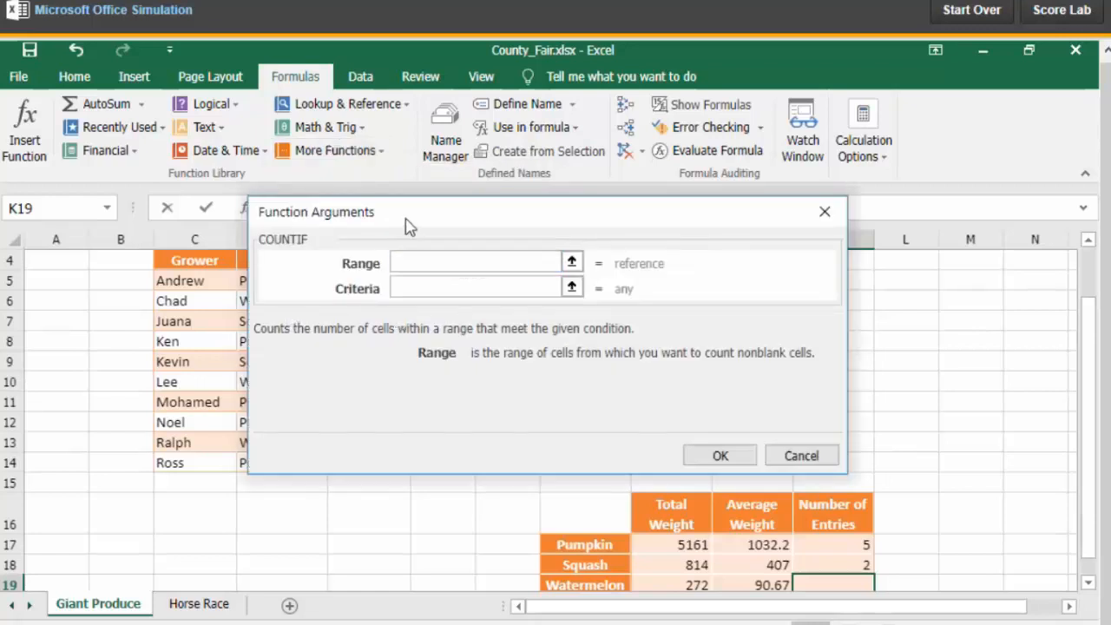
left_click_drag(408, 221, 612, 160)
left_click_drag(290, 288, 274, 465)
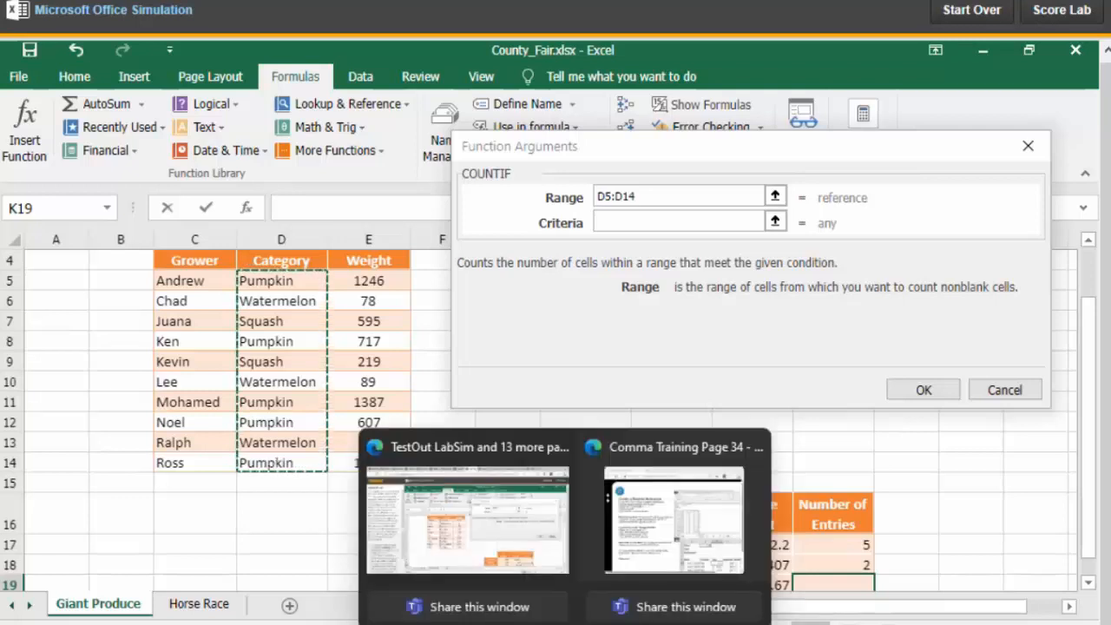
Complete the Watermelon COUNTIF with criteria "Watermelon"
left_click(649, 221)
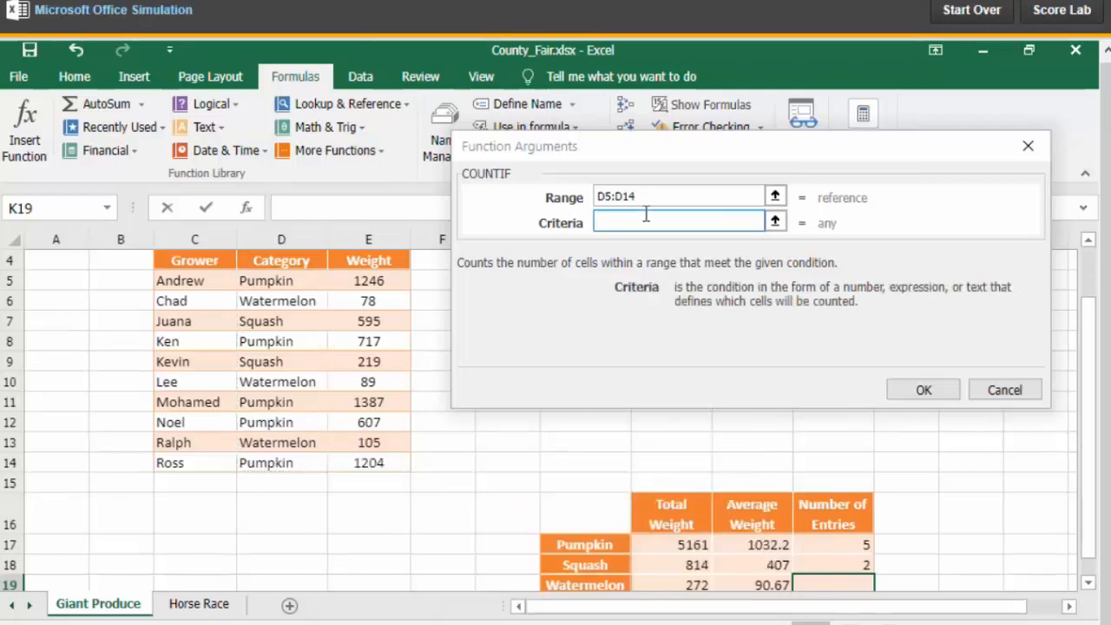
type("Watermelon")
left_click(923, 395)
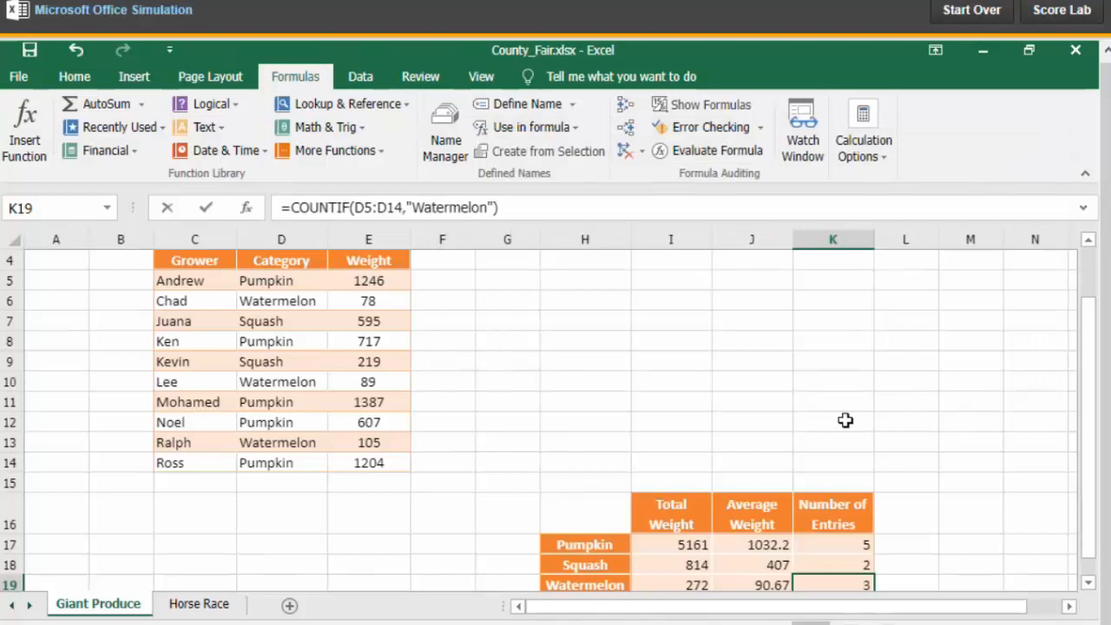
scroll(845, 421, "down", 1)
scroll(843, 419, "up", 1)
Insert an IF function in the first Advances cell, F5, on the Horse Race sheet
left_click(218, 605)
left_click(380, 342)
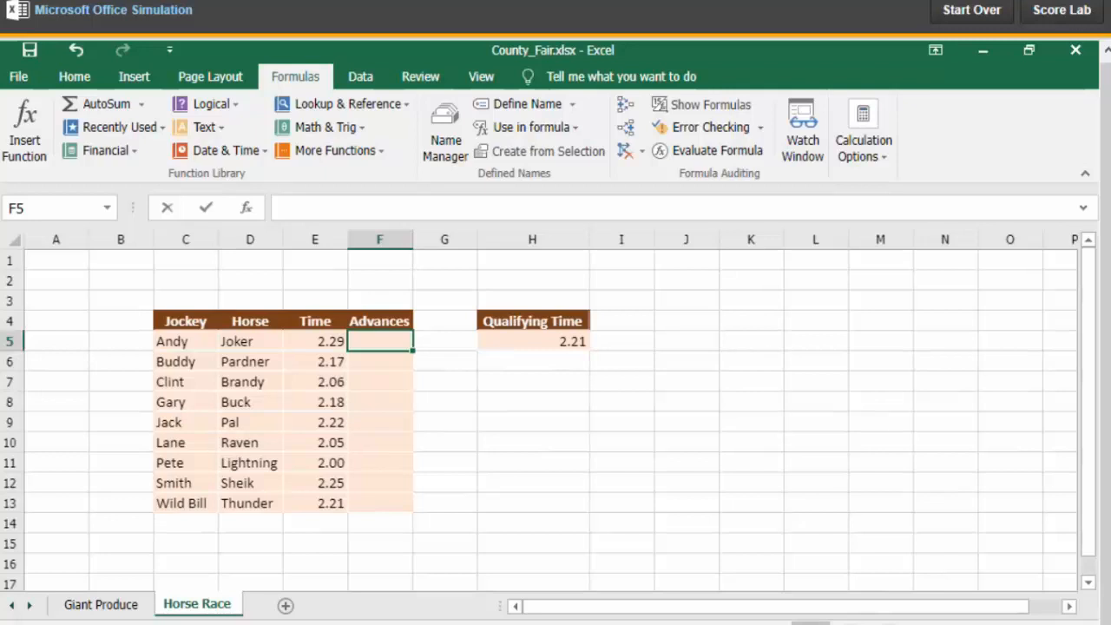
left_click(370, 349)
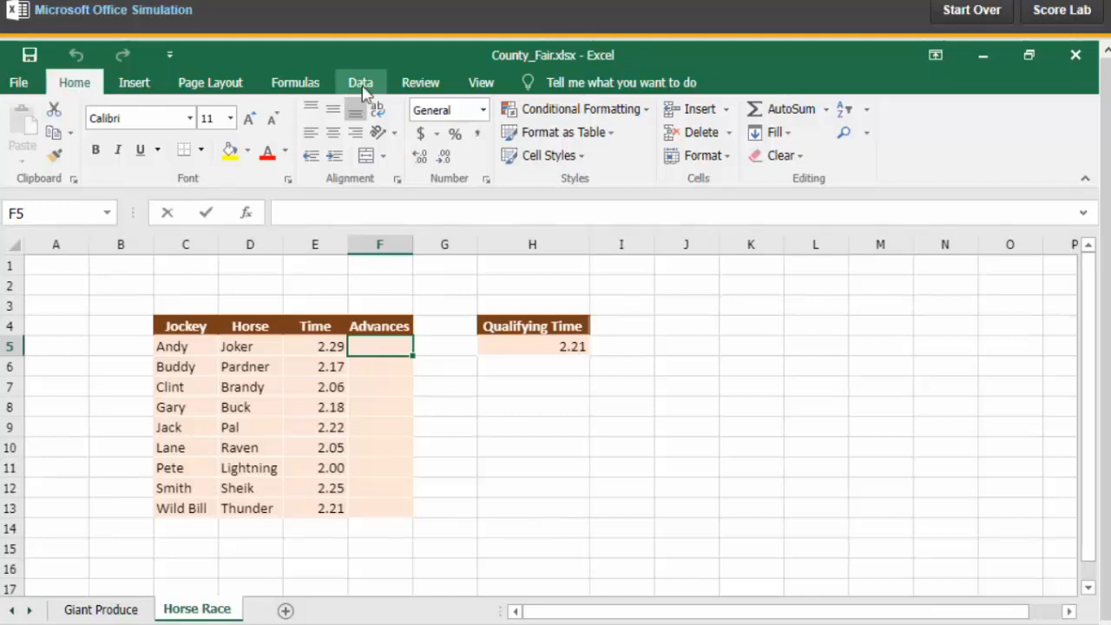
left_click(300, 83)
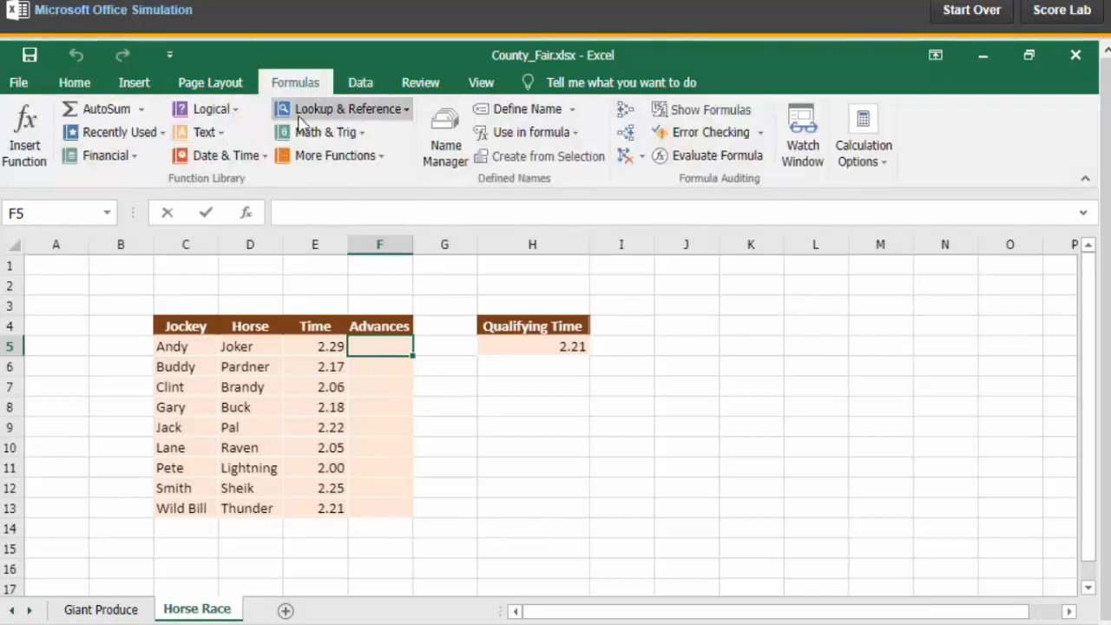
left_click(217, 111)
left_click(209, 183)
left_click_drag(419, 230, 451, 389)
Set the IF function's logical test to E5<H5, comparing the race time with the qualifying time
left_click(310, 347)
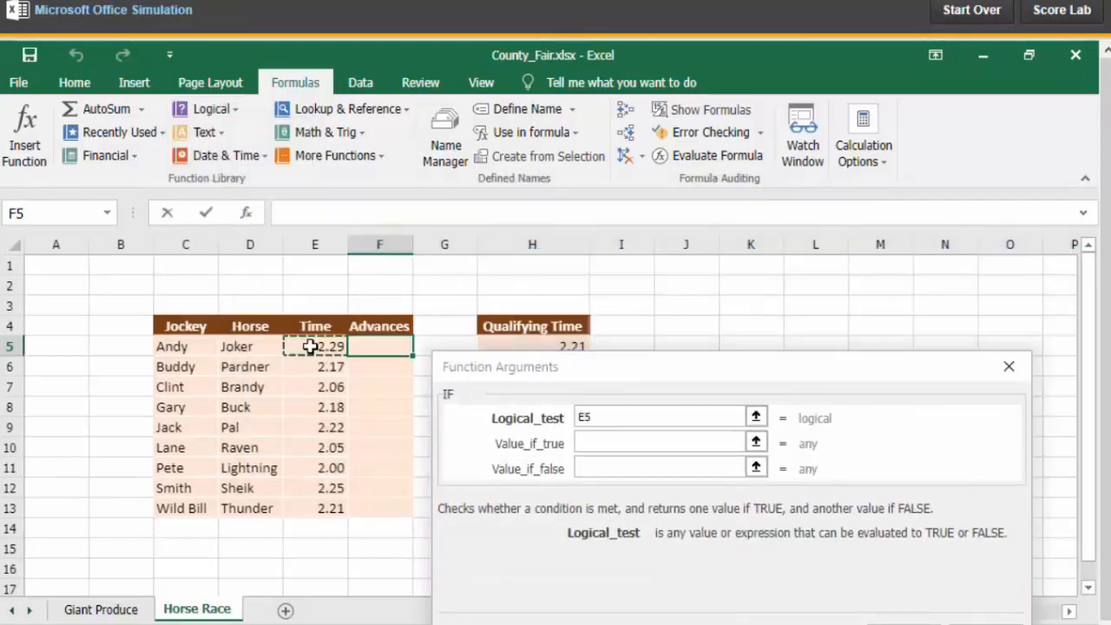
double_click(615, 418)
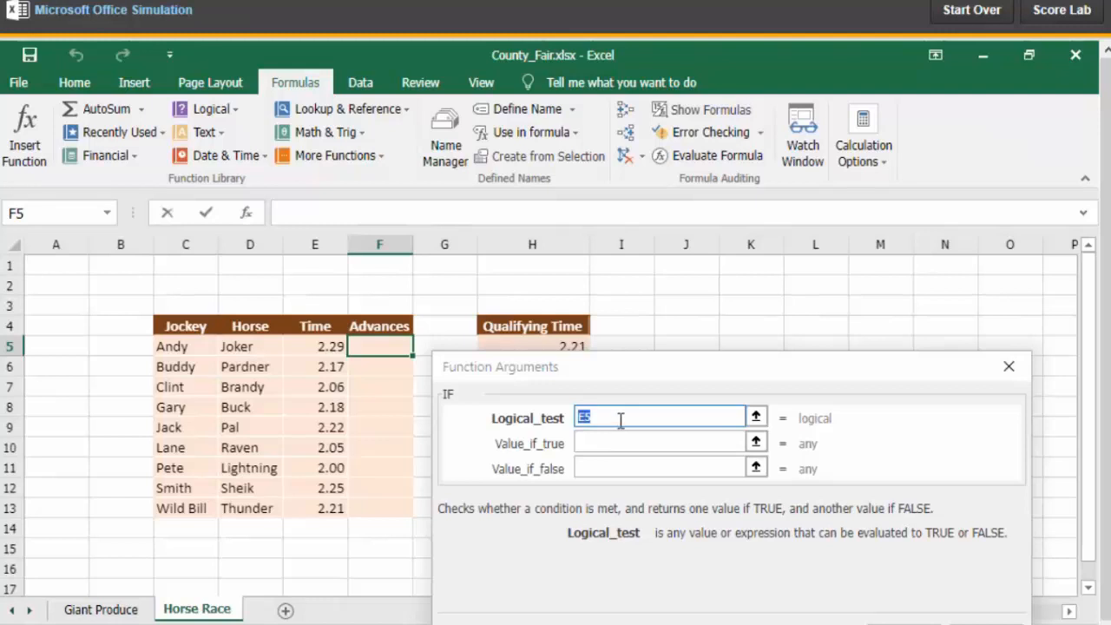
left_click(633, 415)
type("<")
left_click(560, 346)
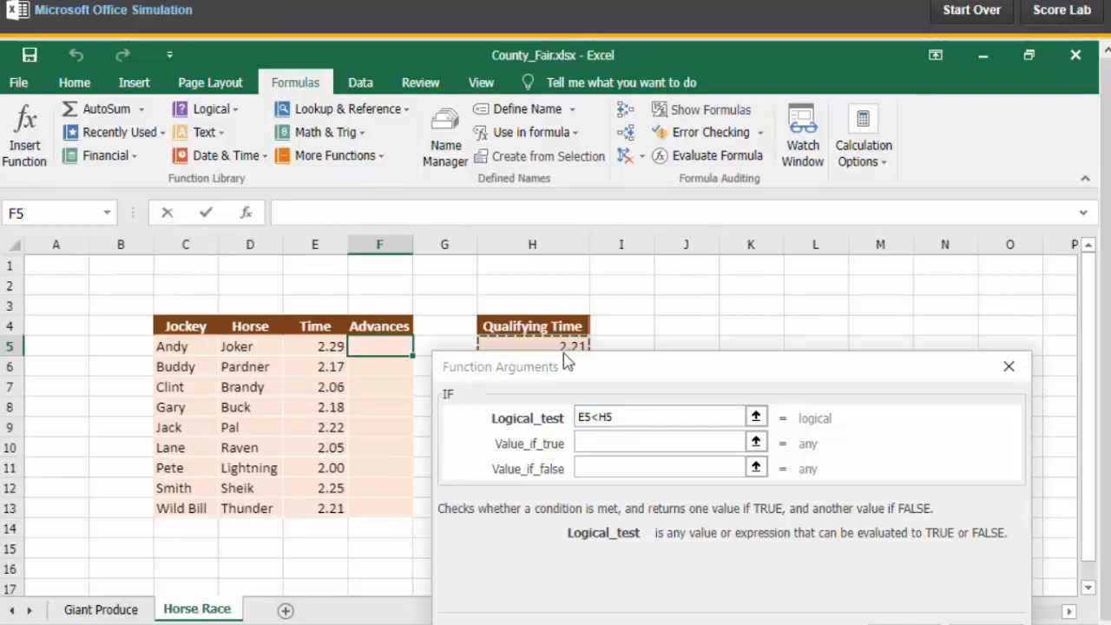
Complete the IF function with "No" as the value if true and "Yes" as the value if false
left_click(583, 444)
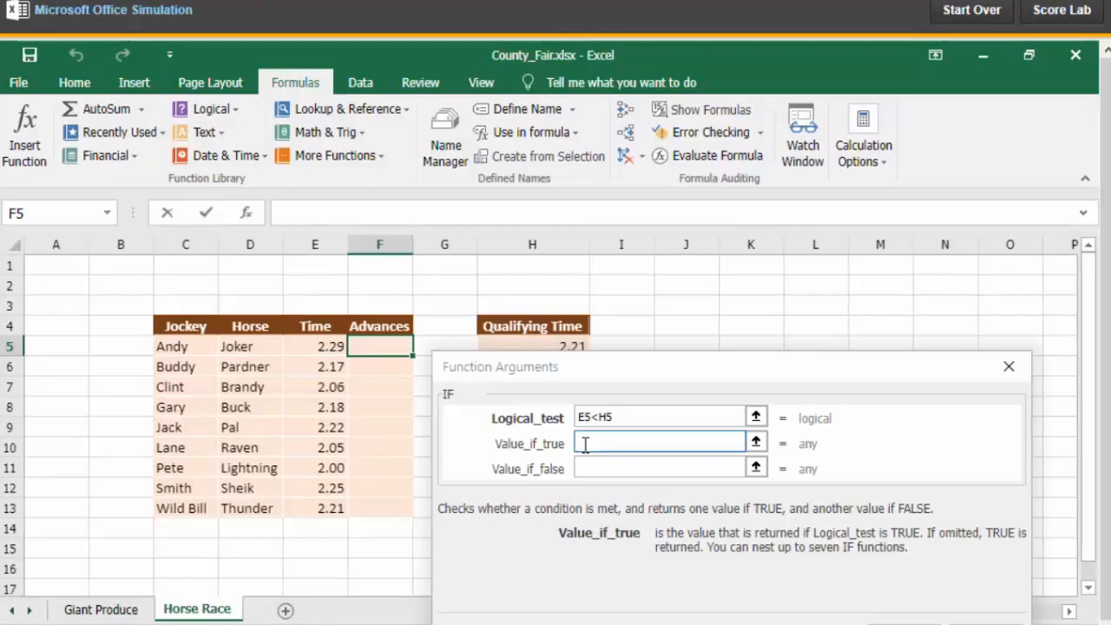
type("No")
left_click(584, 466)
type("Ye")
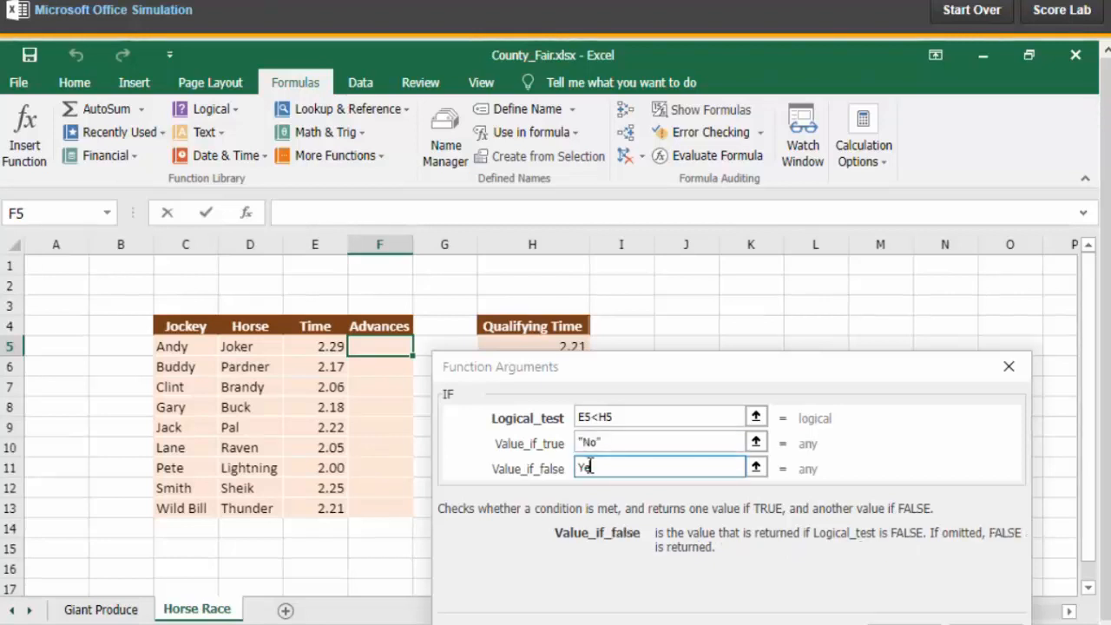
type("s")
key("Tab")
left_click_drag(726, 369, 738, 150)
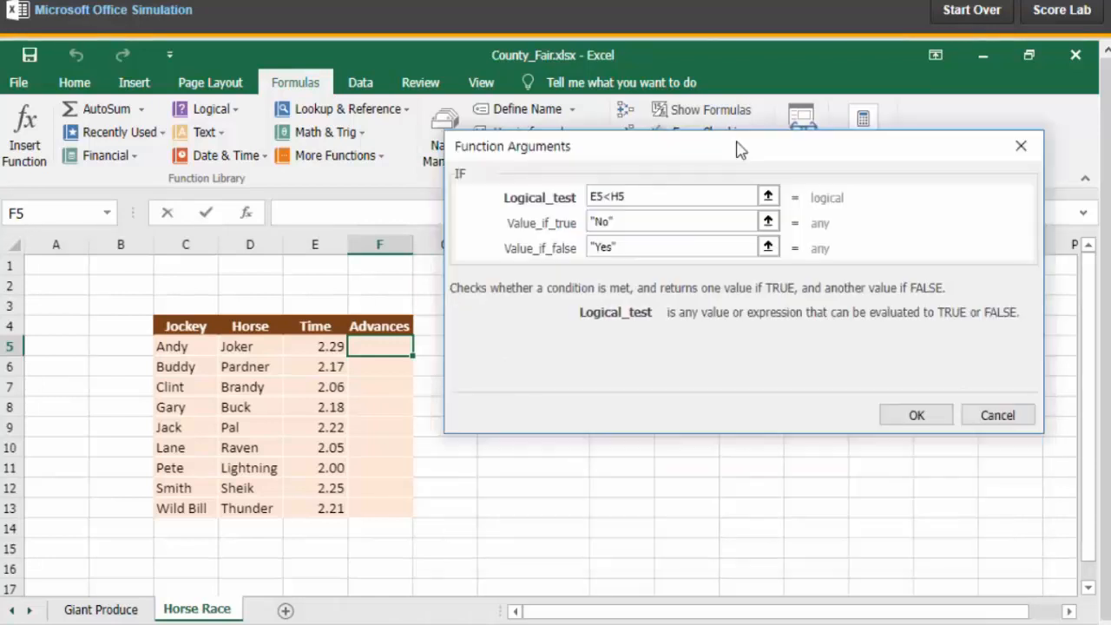
left_click(950, 417)
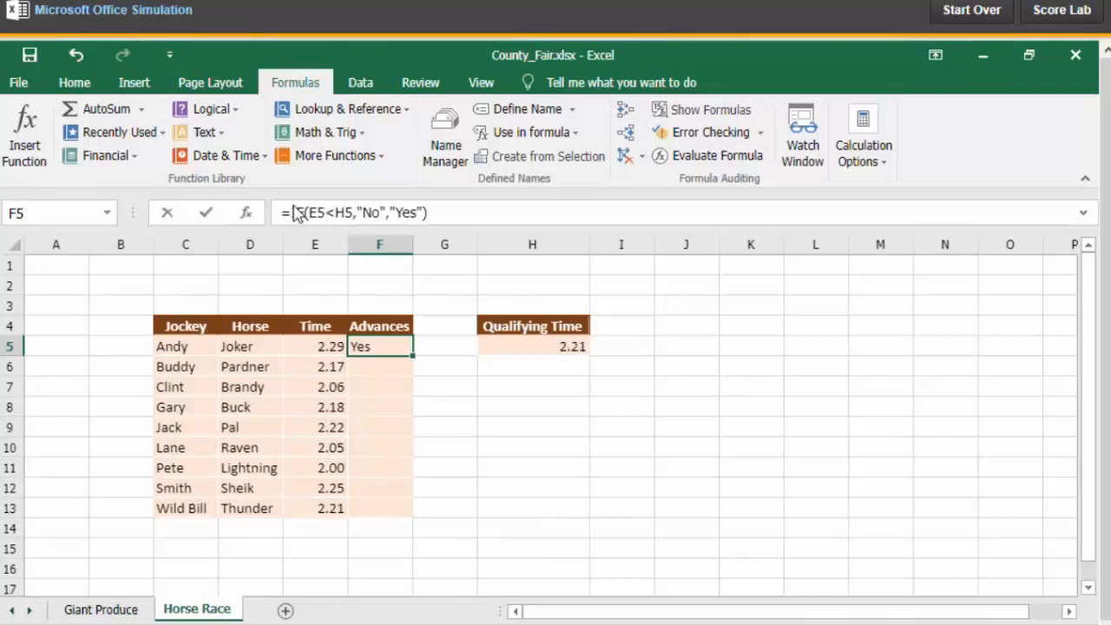
Make the H5 reference in F5's IF formula absolute as $H$5 and fill the formula down through F13
left_click(344, 213)
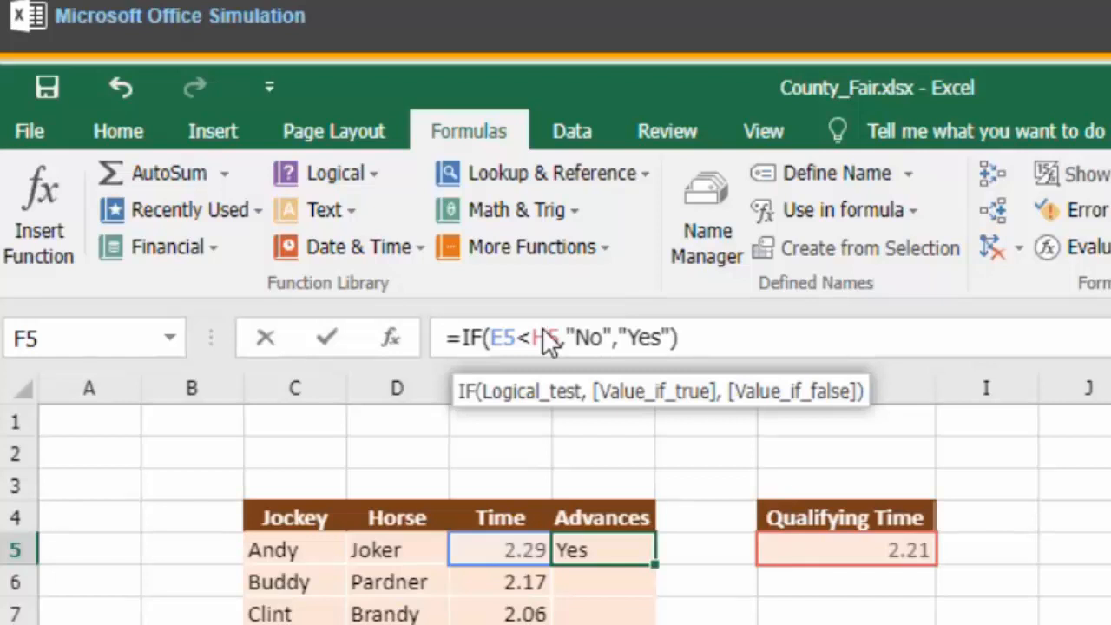
key("F4")
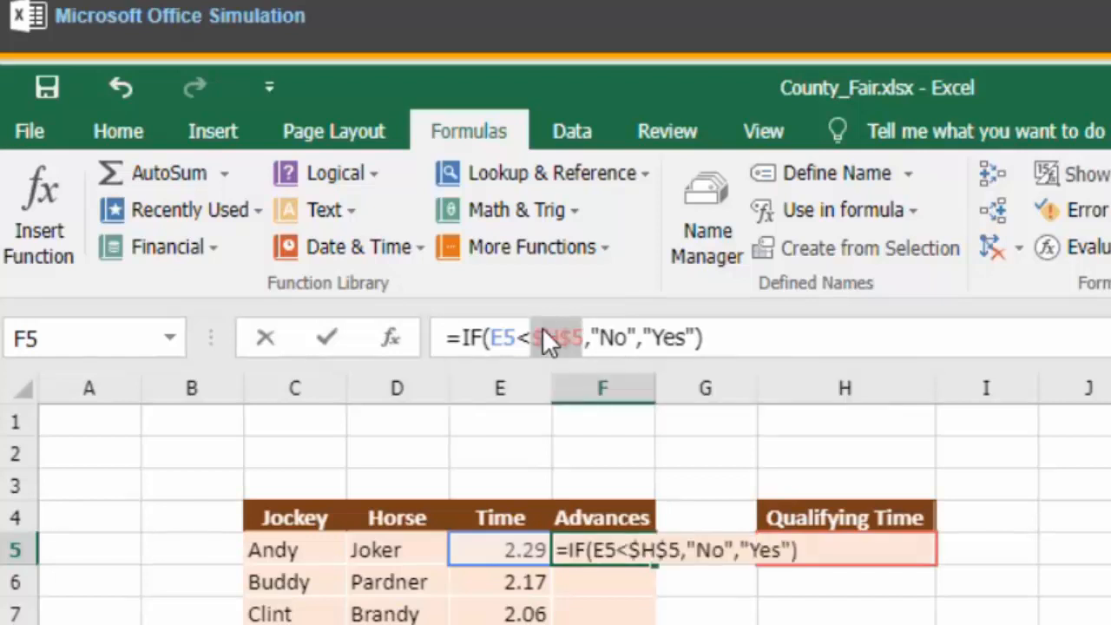
key("Return")
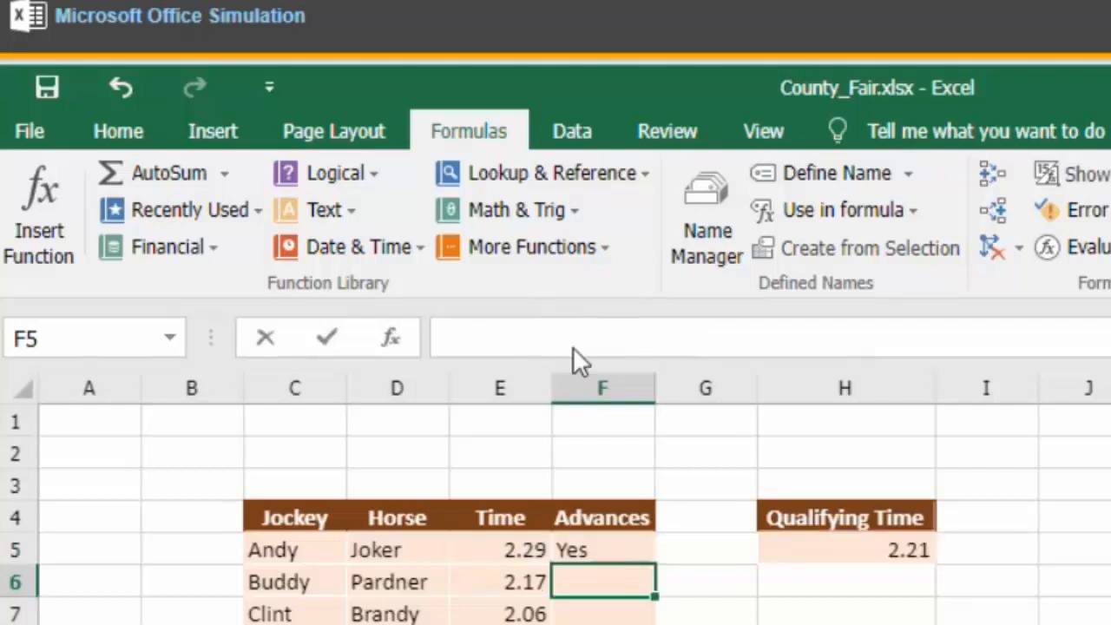
left_click(623, 551)
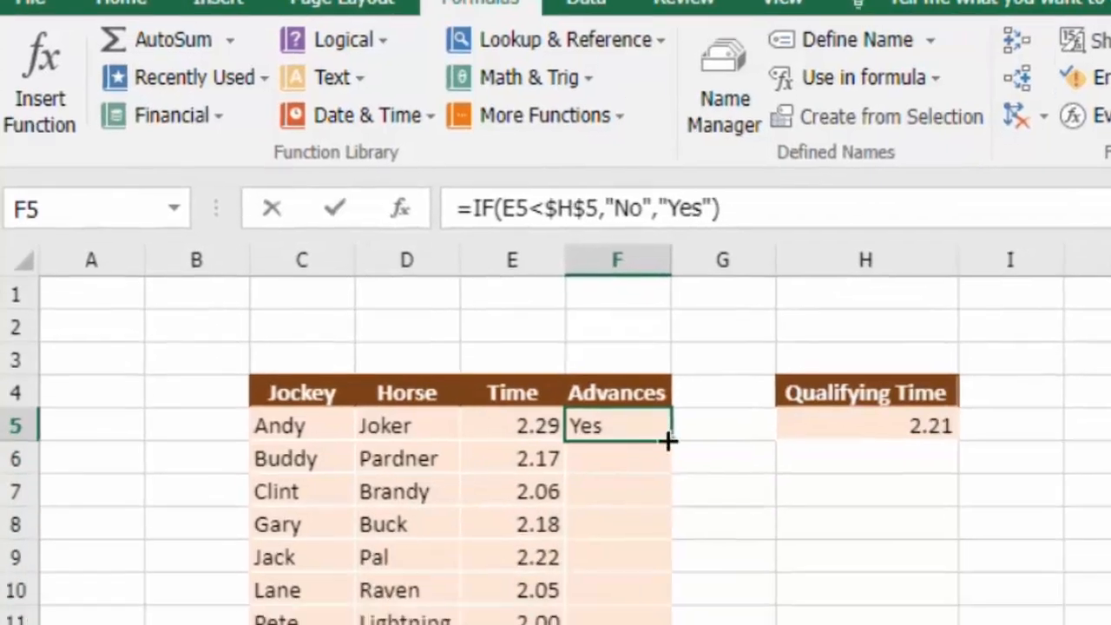
left_click_drag(655, 564, 707, 545)
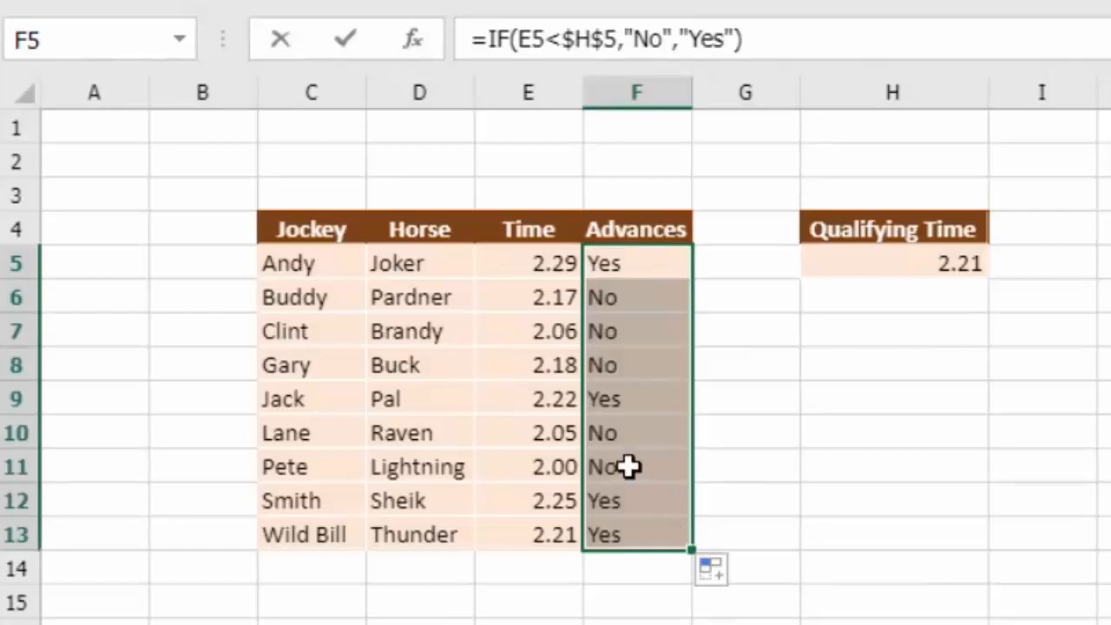
Check the Time values in rows 12 and 11 against the IF formulas and results in their Advances cells
left_click(618, 501)
left_click(518, 507)
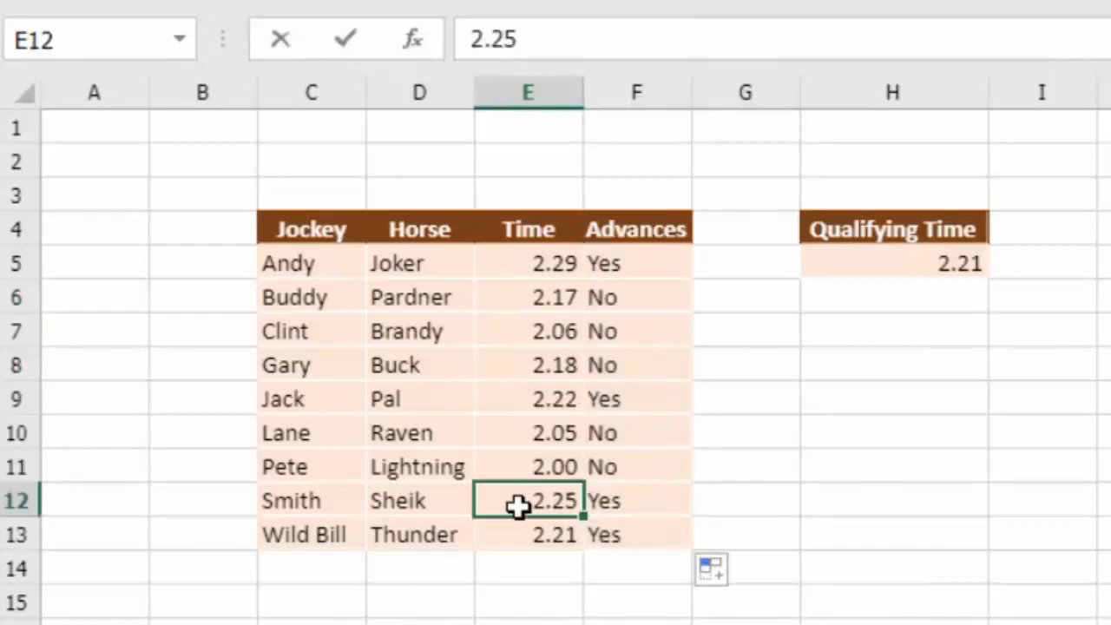
left_click(654, 503)
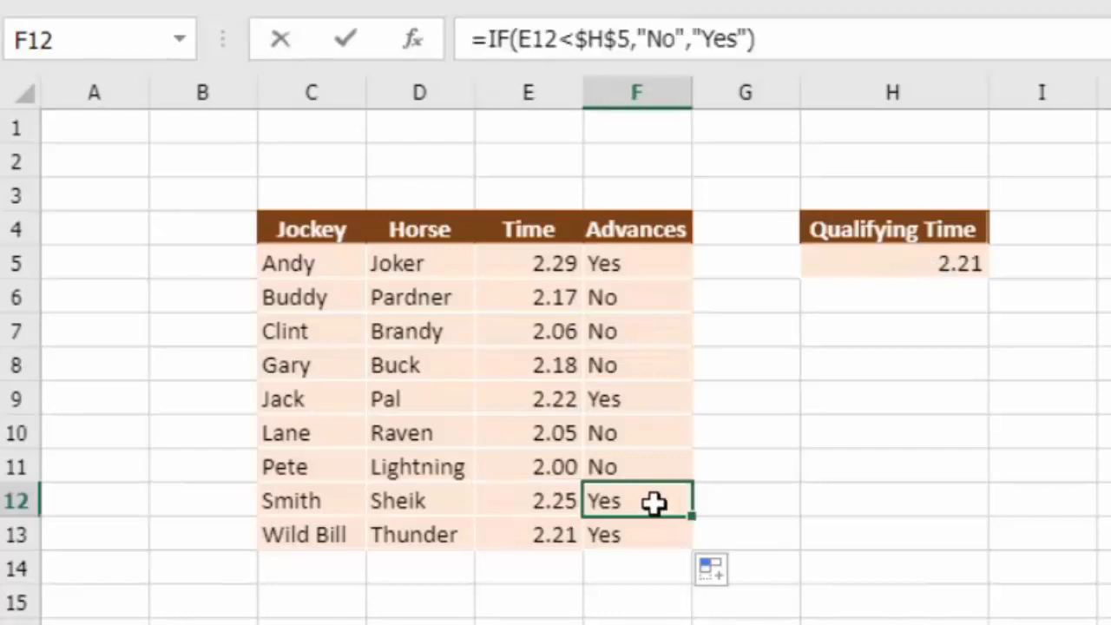
left_click(526, 466)
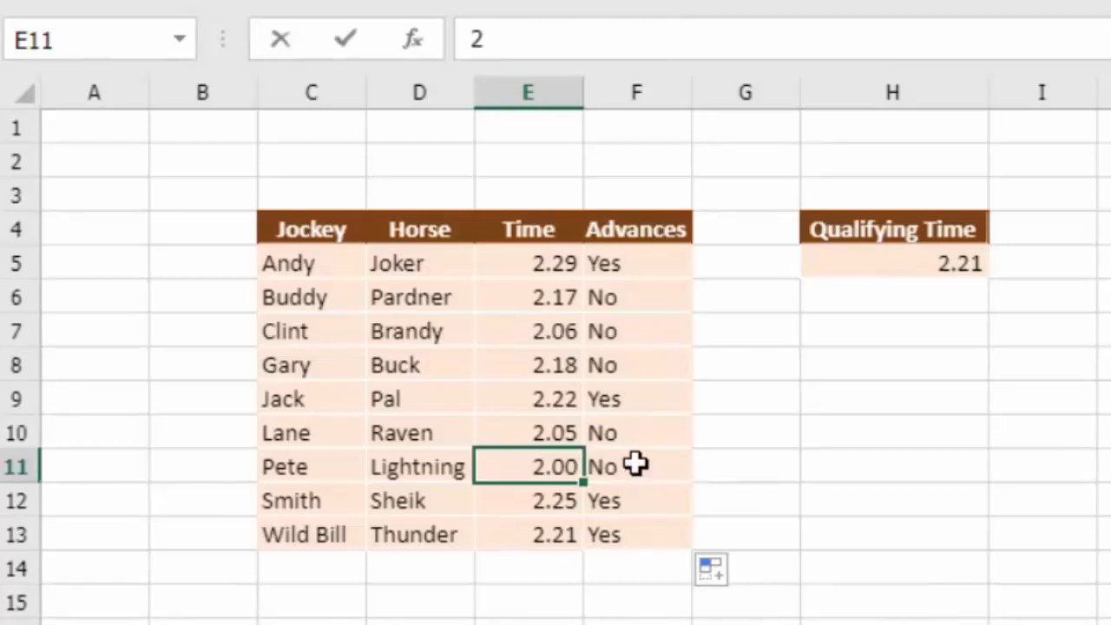
left_click(638, 466)
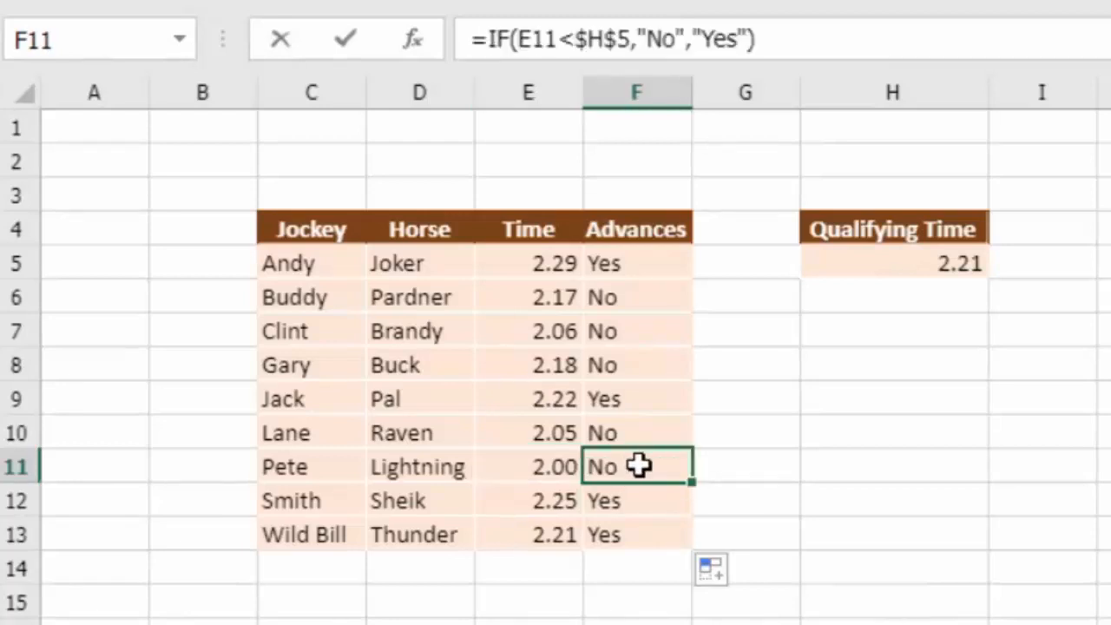